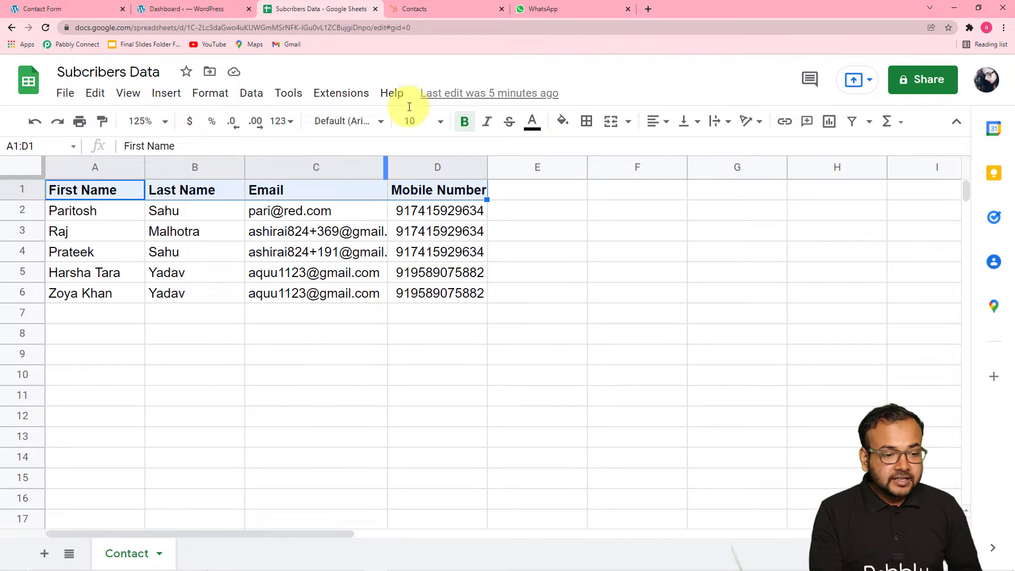
left_click(415, 10)
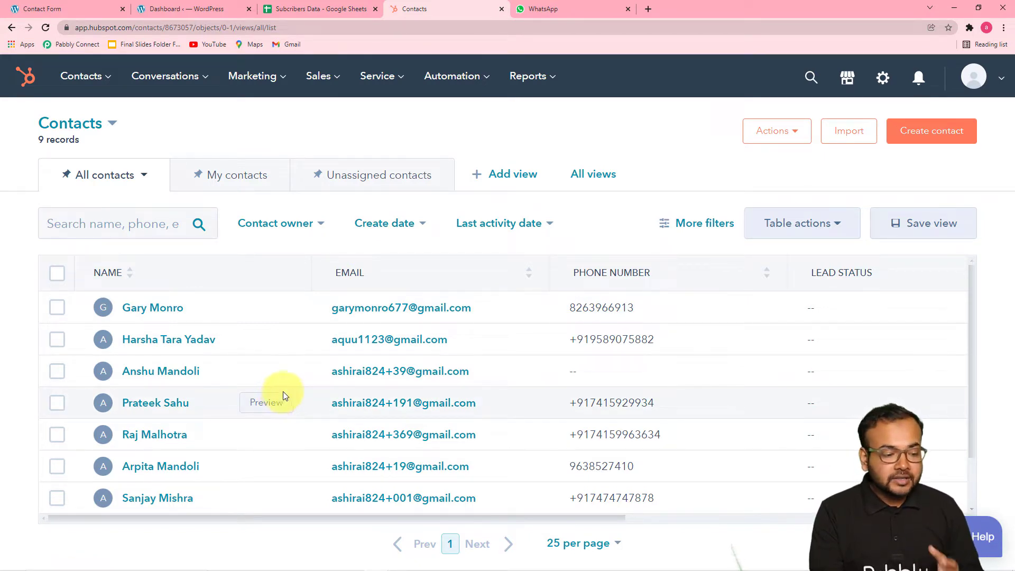
left_click(560, 8)
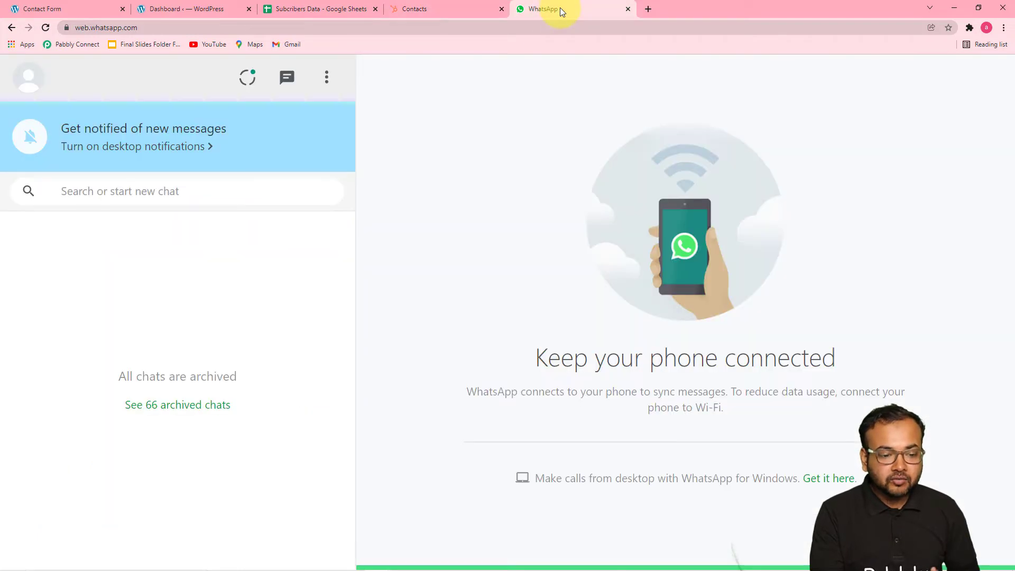
left_click(341, 9)
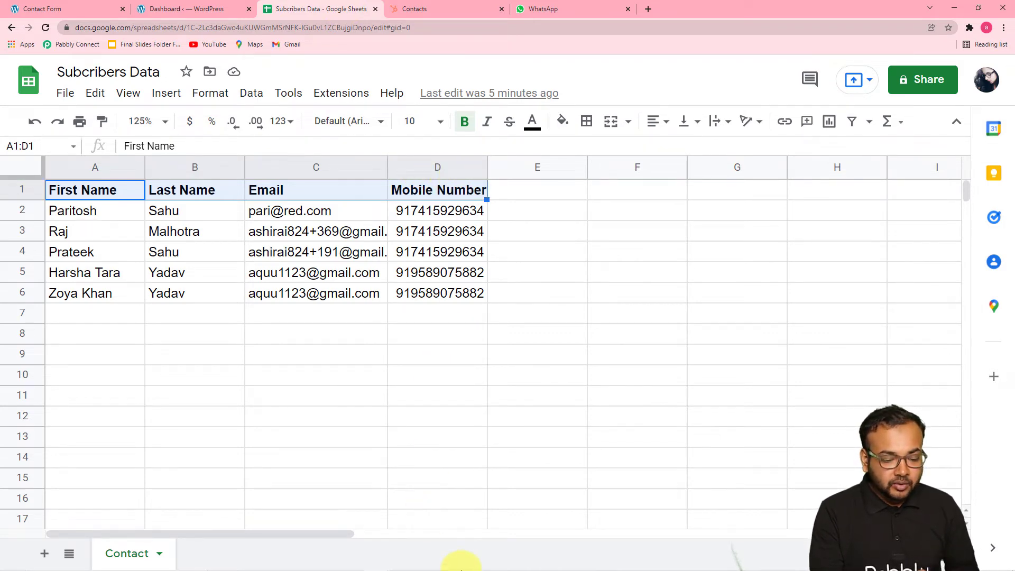
mouse_move(462, 570)
mouse_move(379, 564)
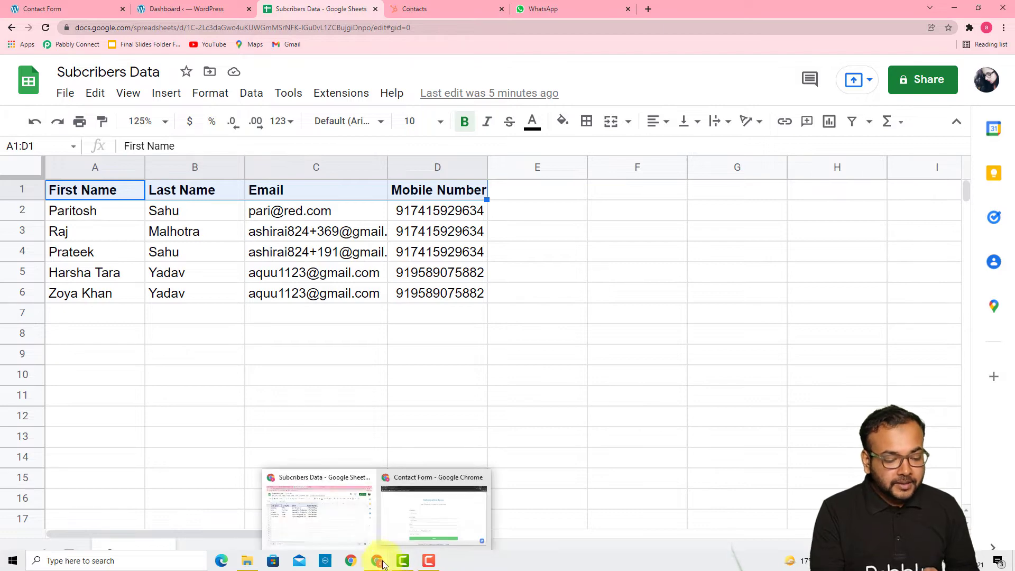
- Autofill the subscriber's first name, last name and email in the Subscription Form, then send it
left_click(403, 519)
left_click(409, 269)
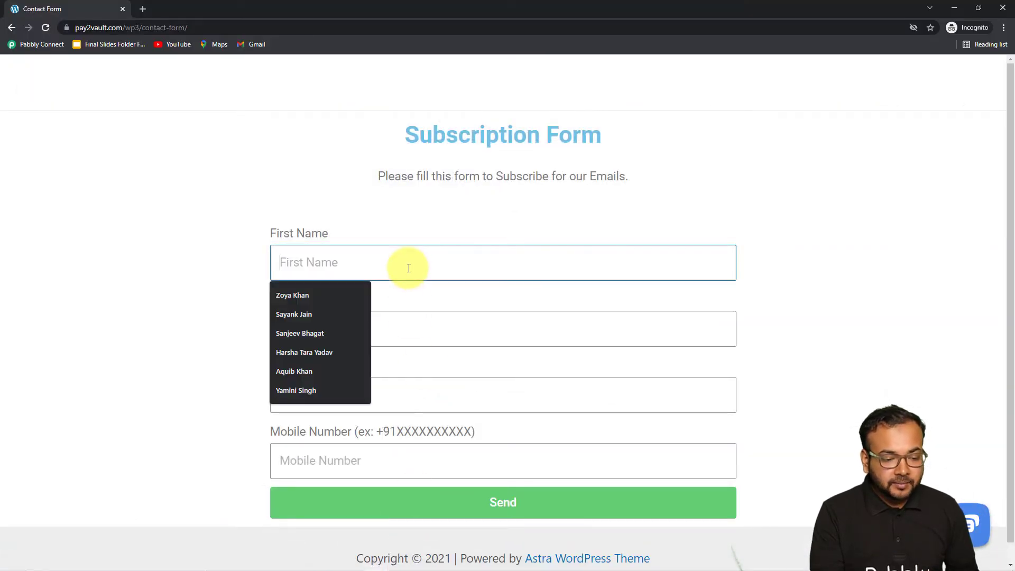
left_click(319, 391)
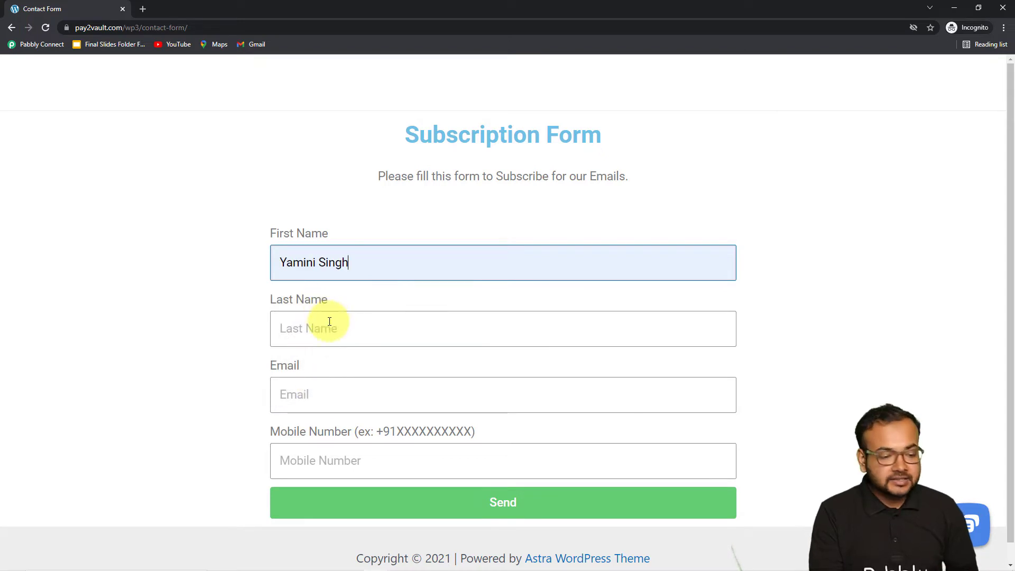
left_click(329, 322)
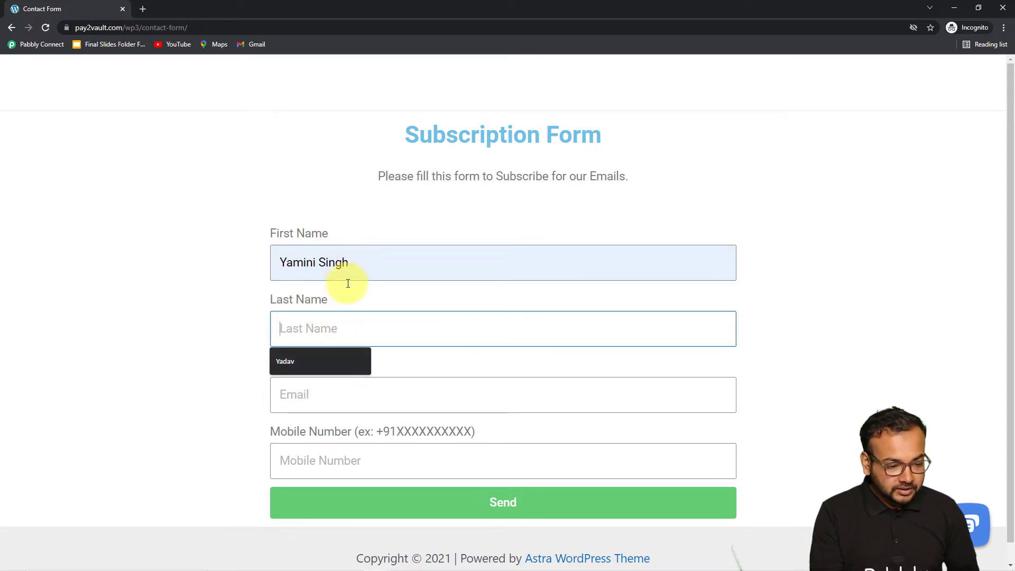
left_click(325, 362)
scroll(279, 355, "down", 1)
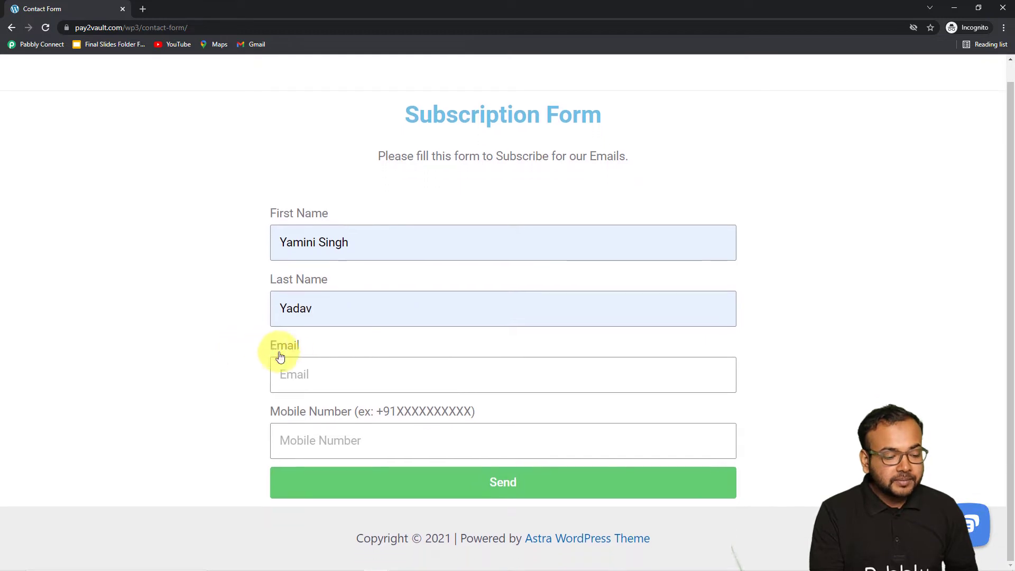
left_click(302, 370)
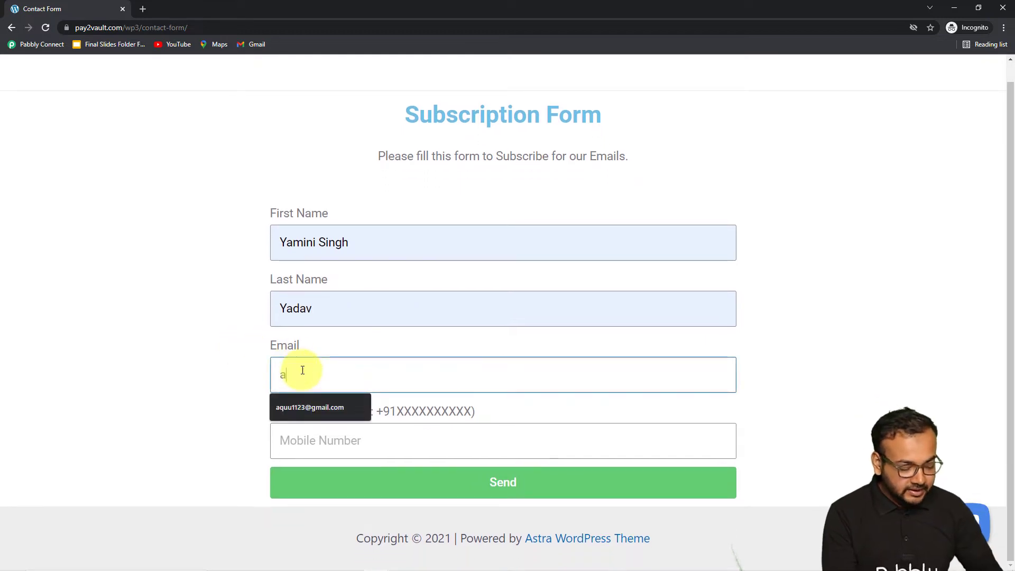
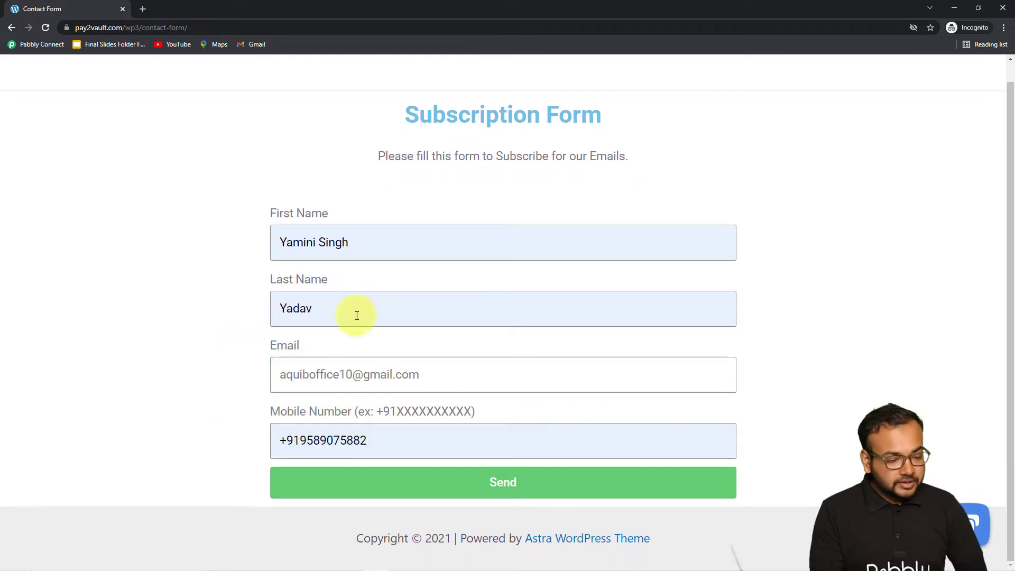
left_click(421, 487)
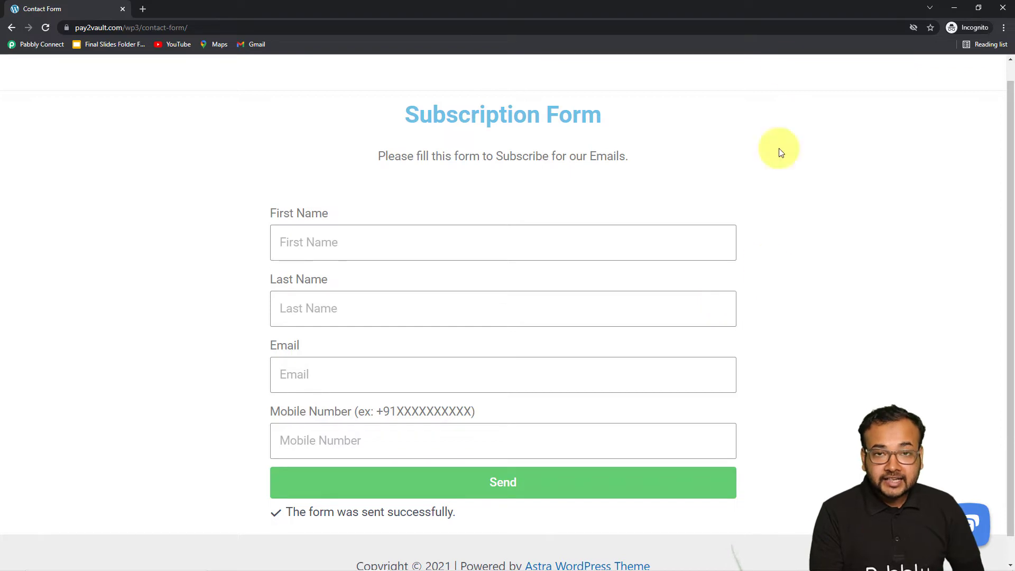
- Open the 'Welcome to Hubspot CRM' WhatsApp chat, mark it not spam, and go back to HubSpot Contacts
left_click(954, 7)
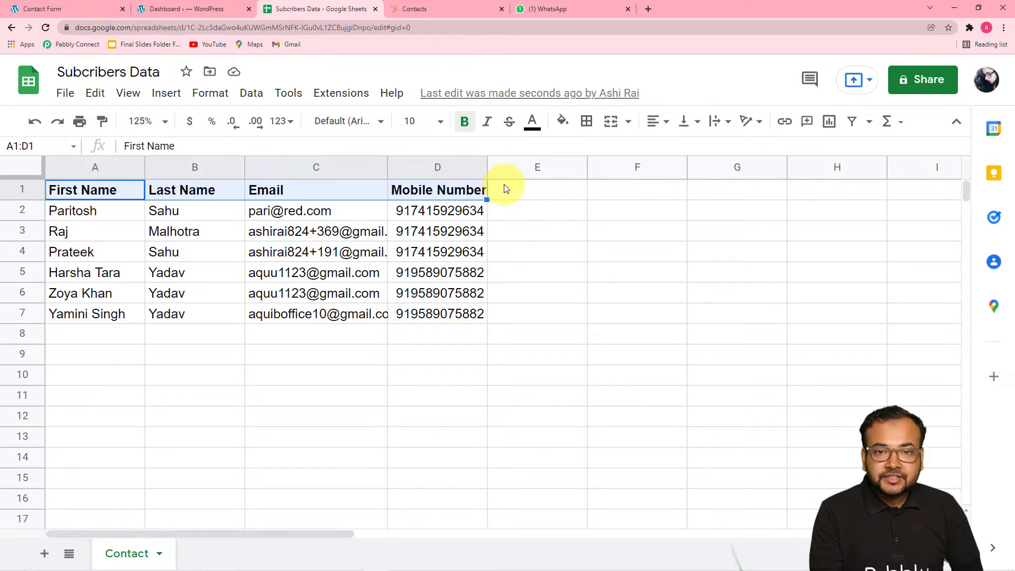
left_click(544, 9)
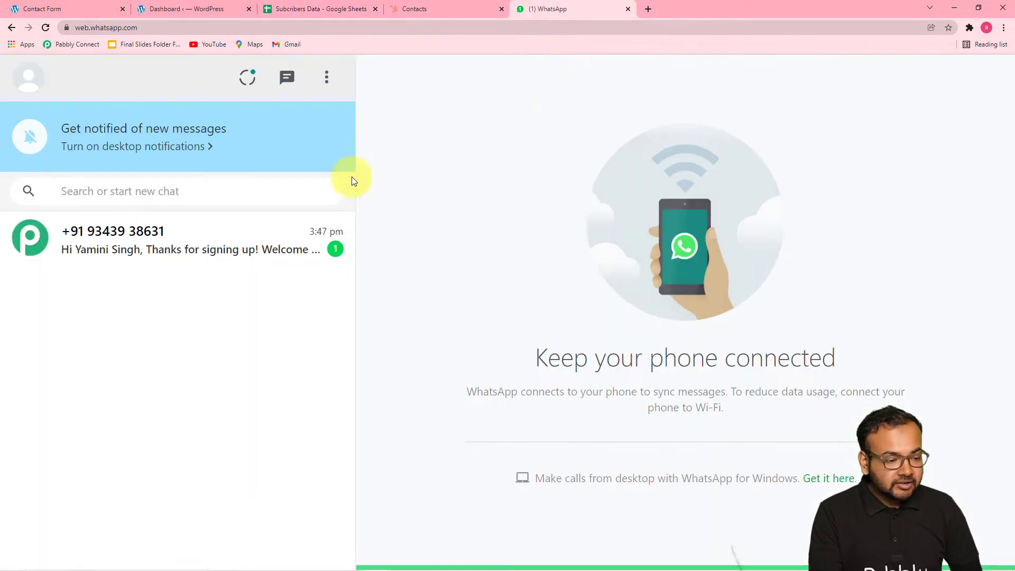
left_click(183, 258)
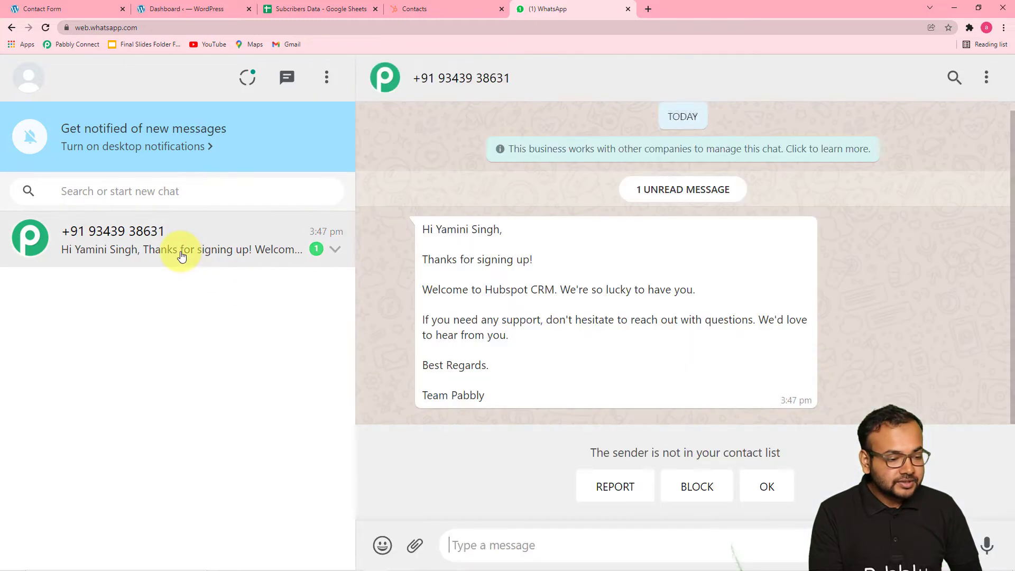
left_click(766, 485)
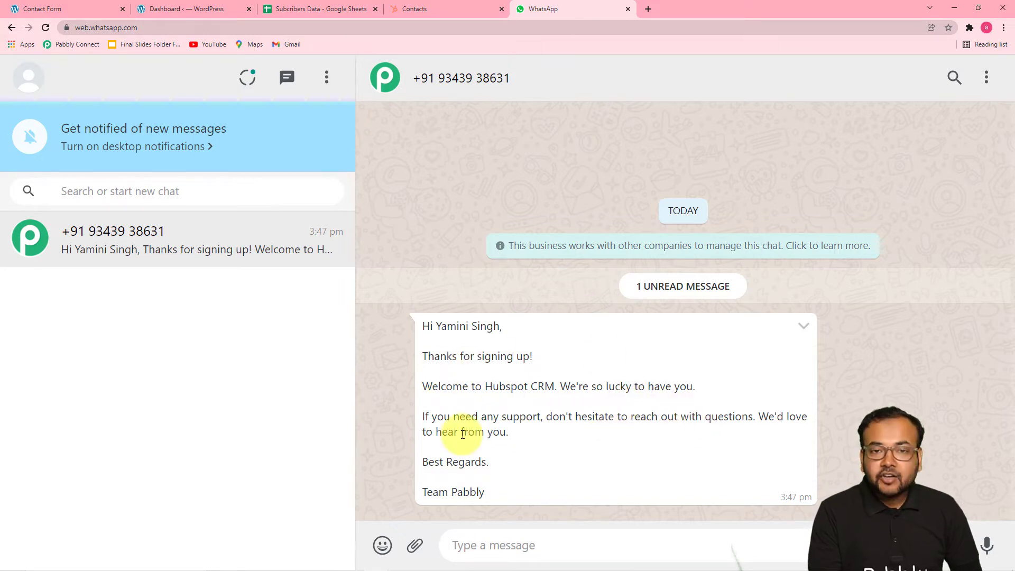
left_click(401, 11)
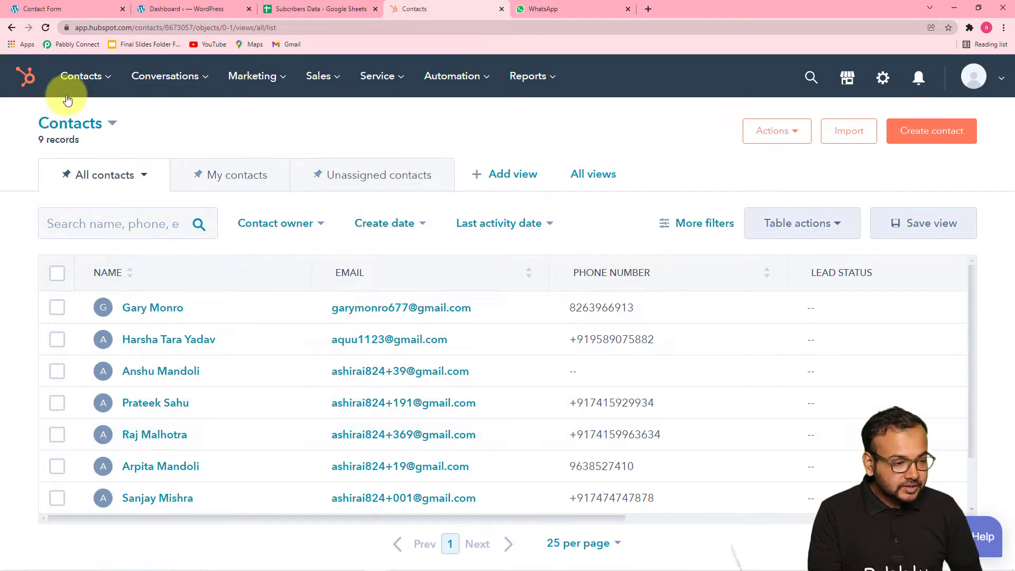
- Reload the HubSpot Contacts list to look for the new subscriber
left_click(47, 27)
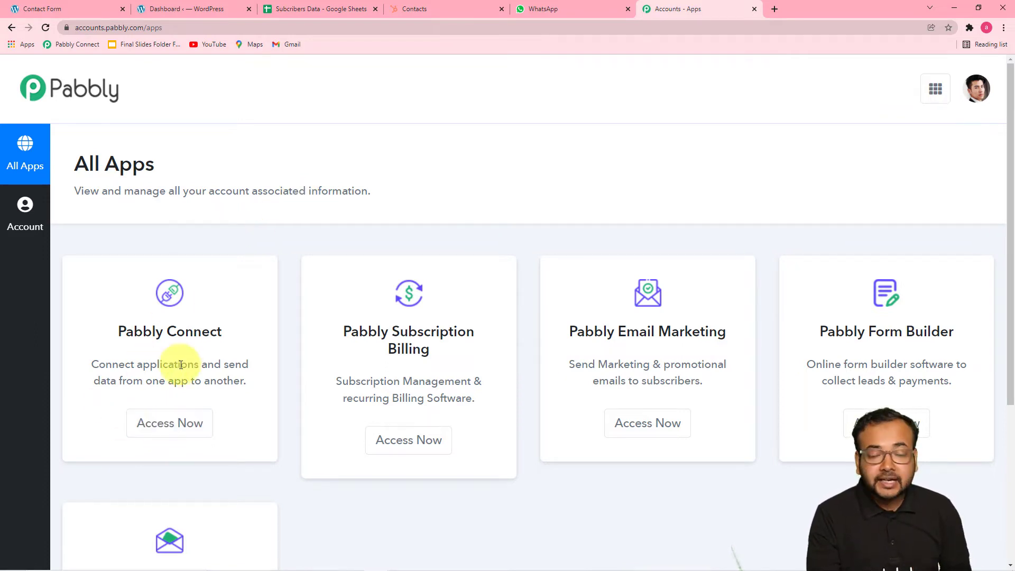
- Launch Pabbly Connect from the All Apps page and start a new workflow from its dashboard
left_click(175, 423)
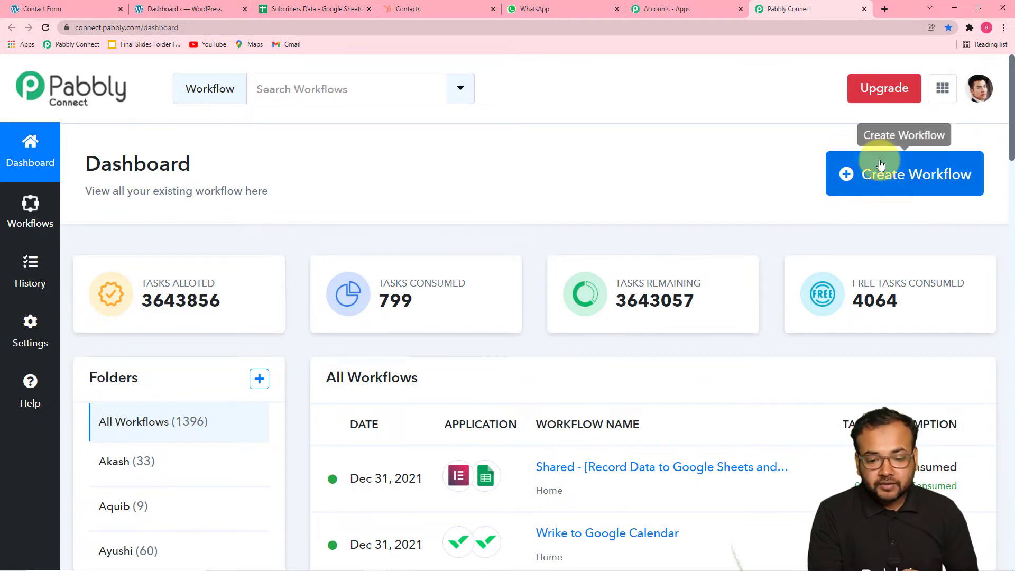
left_click(898, 186)
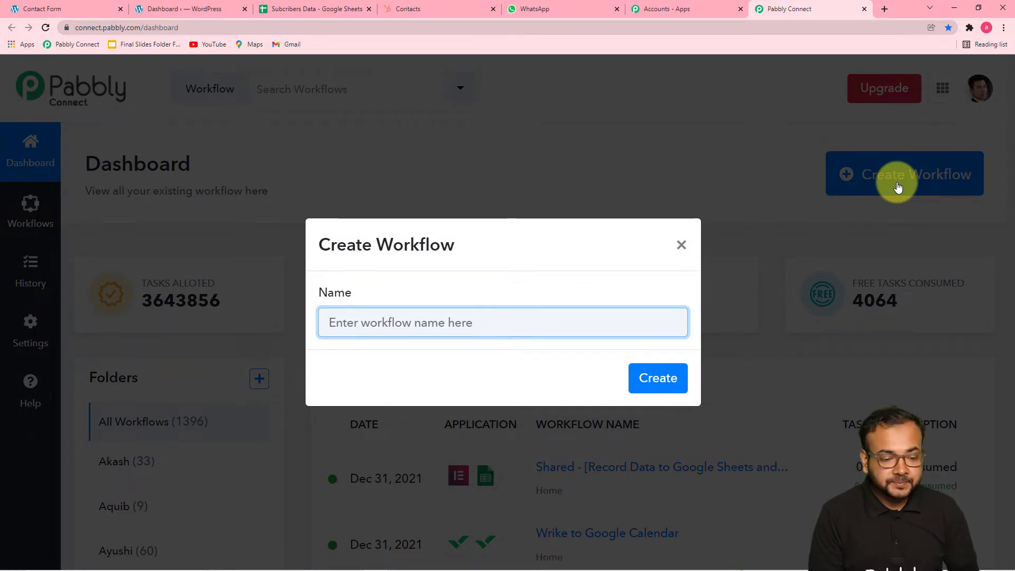
- Name the workflow 'Automatically Add your subcribers in Google Sheets,CRM and send Message on WhatsApp' and create it
key("ctrl+v")
scroll(868, 190, "down", 1)
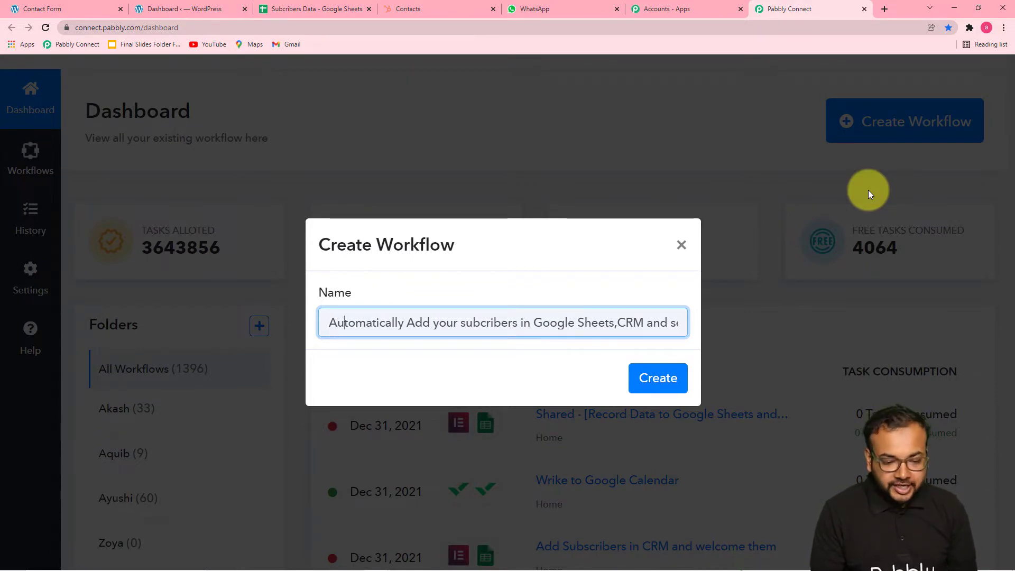
key("Right")
key("Right")
key("Right")
key("Right")
key("Right")
key("Right")
key("Right")
key("Right")
key("Right")
key("Right")
key("Right")
key("Right")
key("Right")
key("Right")
key("Right")
key("Right")
key("Right")
key("Right")
key("Right")
key("Right")
key("Right")
key("Right")
key("Right")
key("Right")
key("Right")
key("Right")
key("Right")
key("Right")
key("Right")
key("Right")
key("Right")
key("Right")
key("Right")
key("Right")
key("Right")
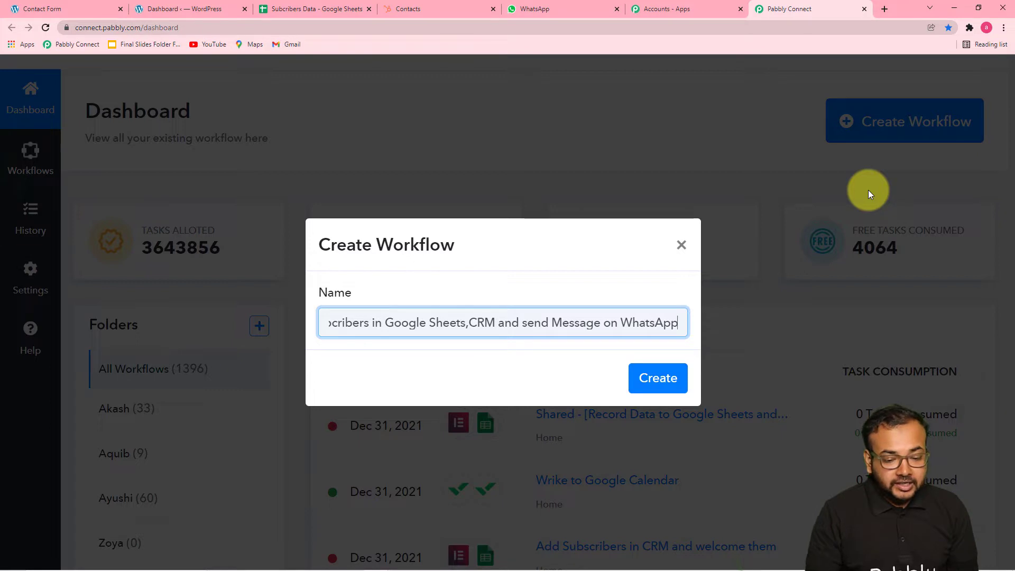
left_click(648, 384)
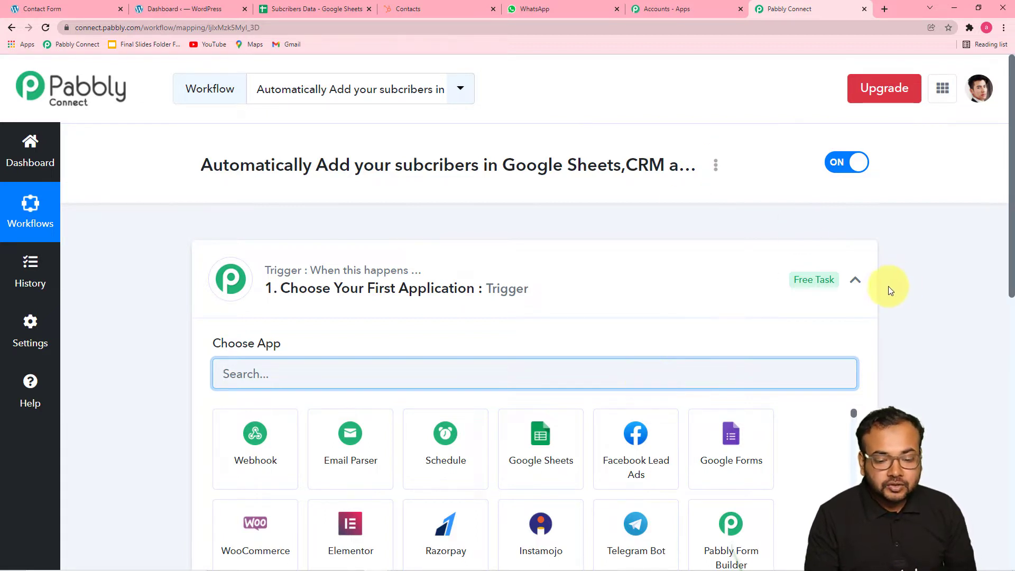
left_click(855, 280)
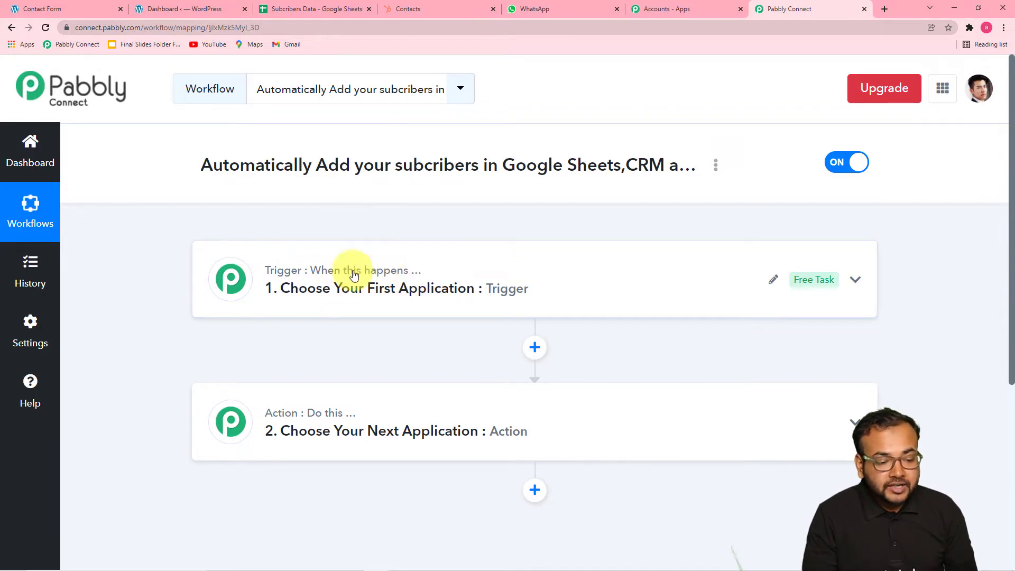
left_click(328, 309)
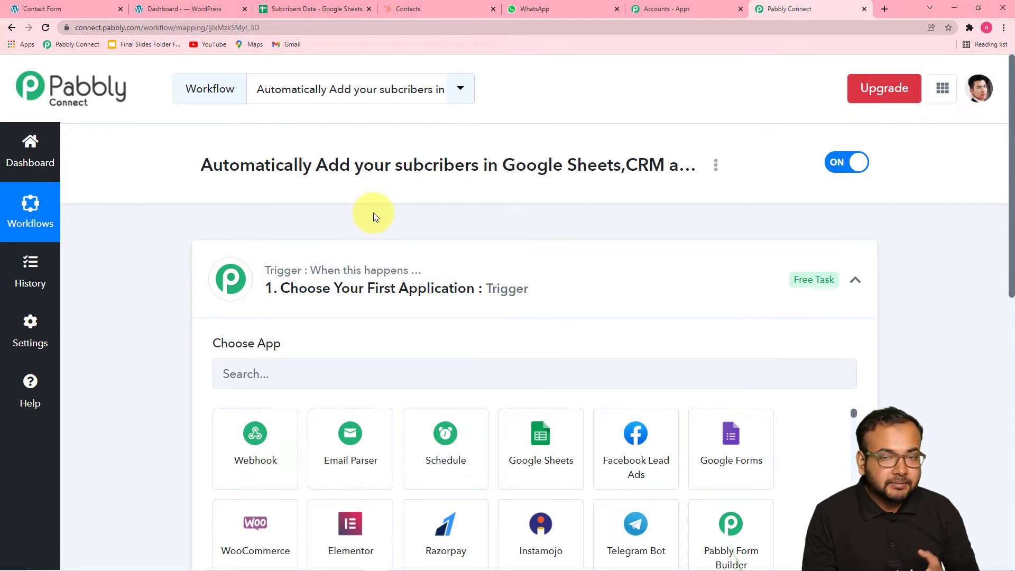
scroll(378, 214, "down", 3)
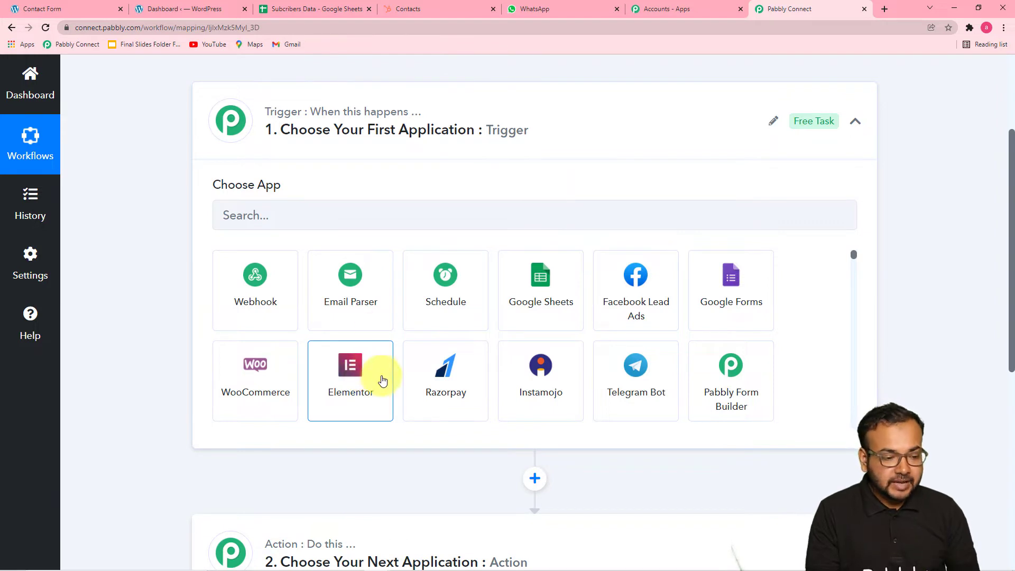
- Choose Elementor as the trigger app with the New Form Submission event
left_click(373, 217)
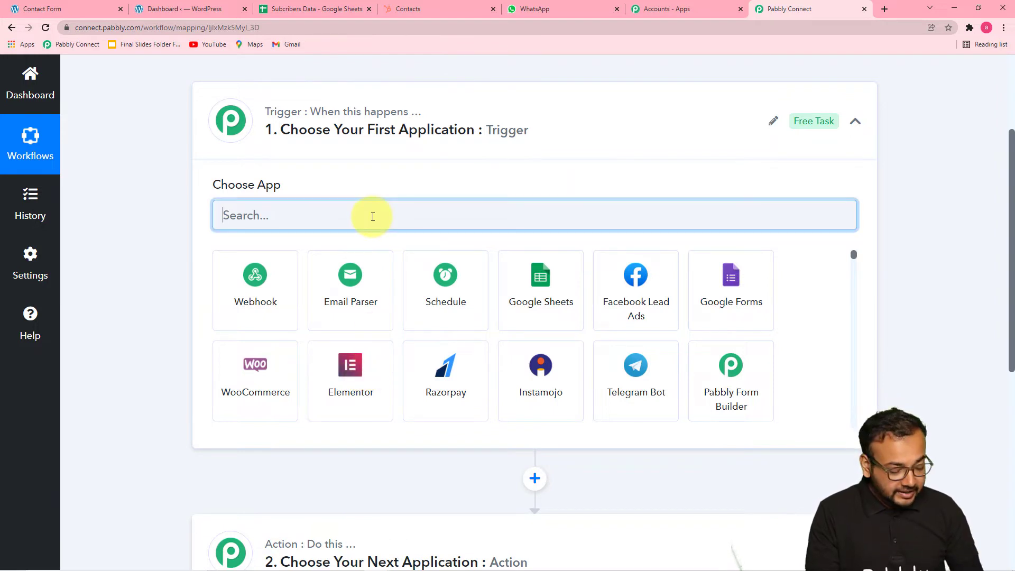
type("e")
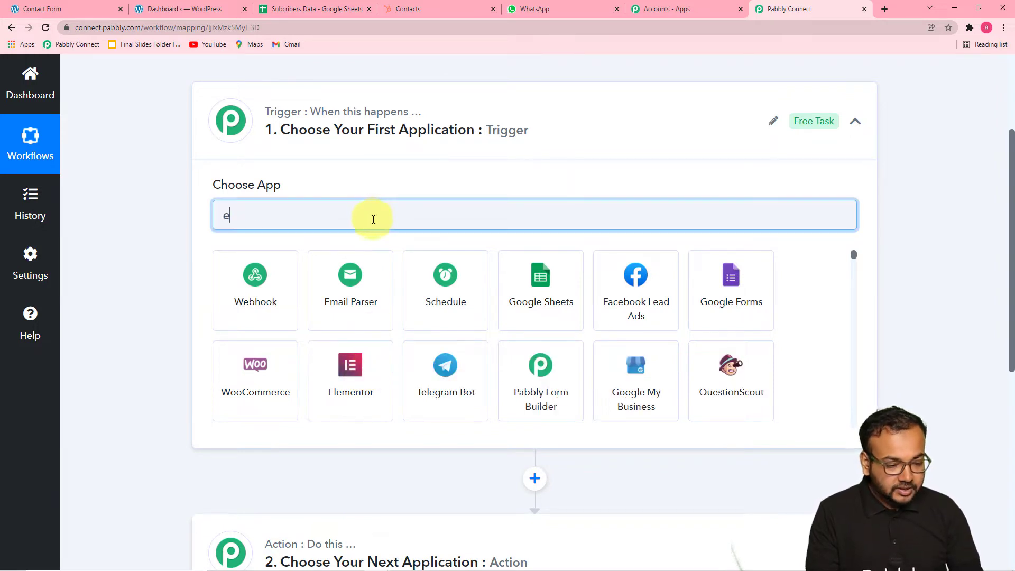
left_click(368, 370)
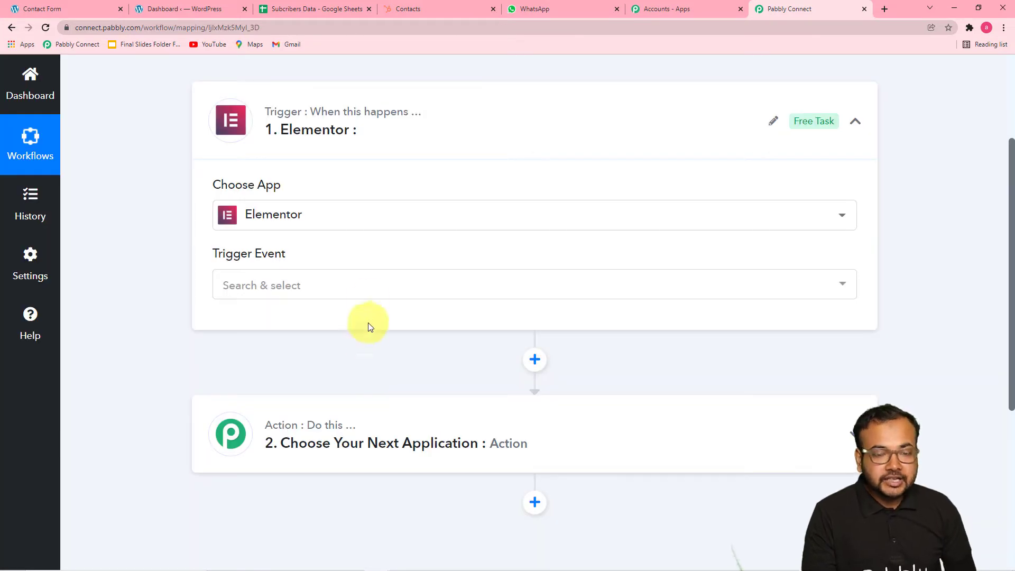
left_click(369, 288)
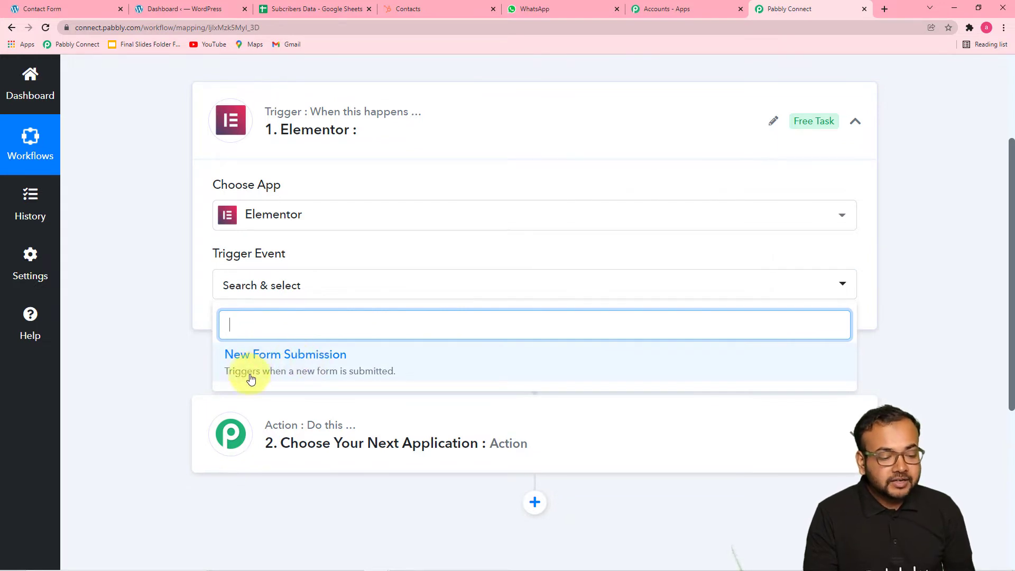
left_click(341, 364)
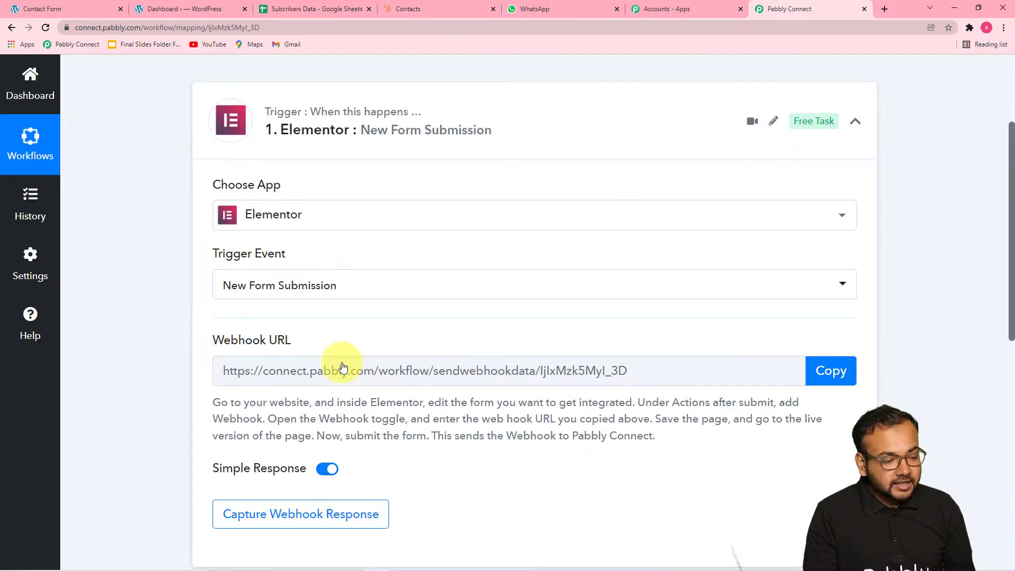
- Copy the Elementor trigger's webhook URL to the clipboard
scroll(343, 366, "down", 2)
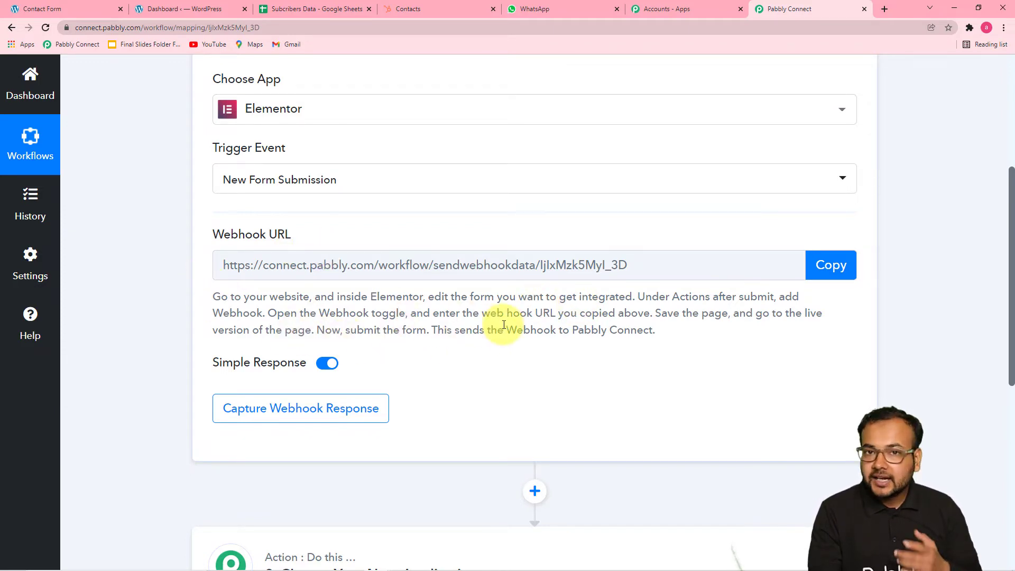
left_click(826, 269)
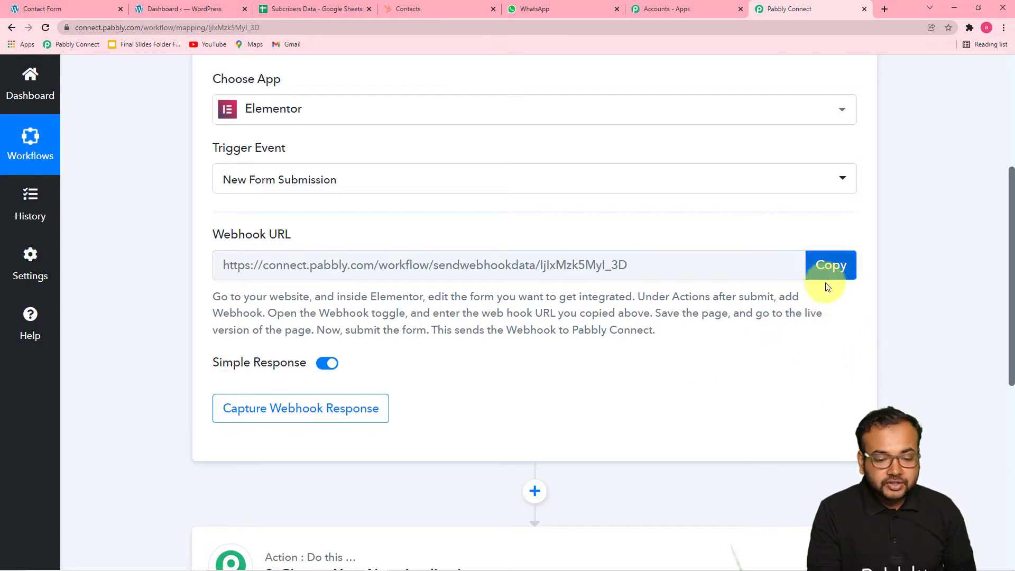
left_click(826, 270)
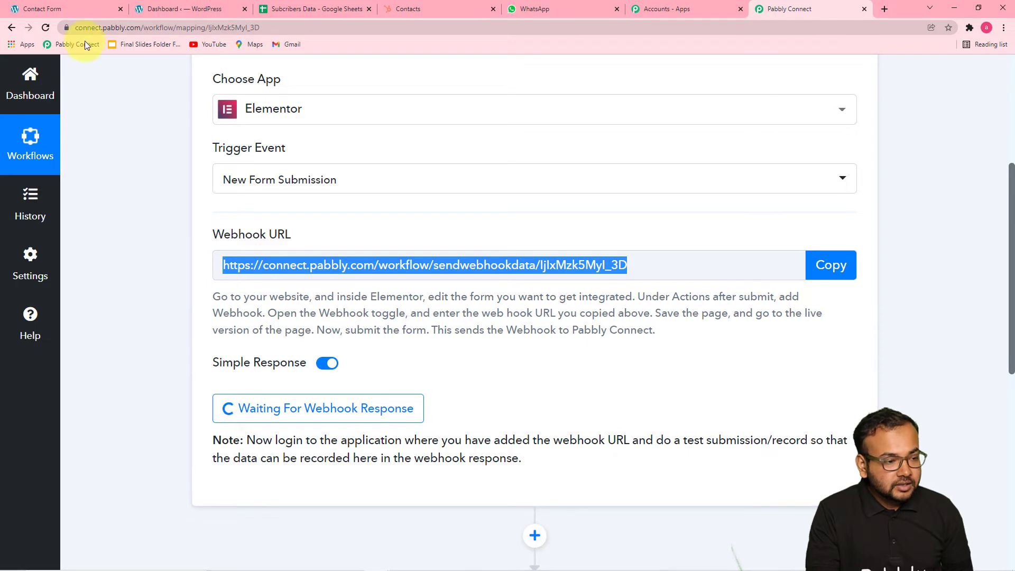
- Switch to the WordPress Contact Form page and choose Edit with Elementor in the admin bar
left_click(86, 14)
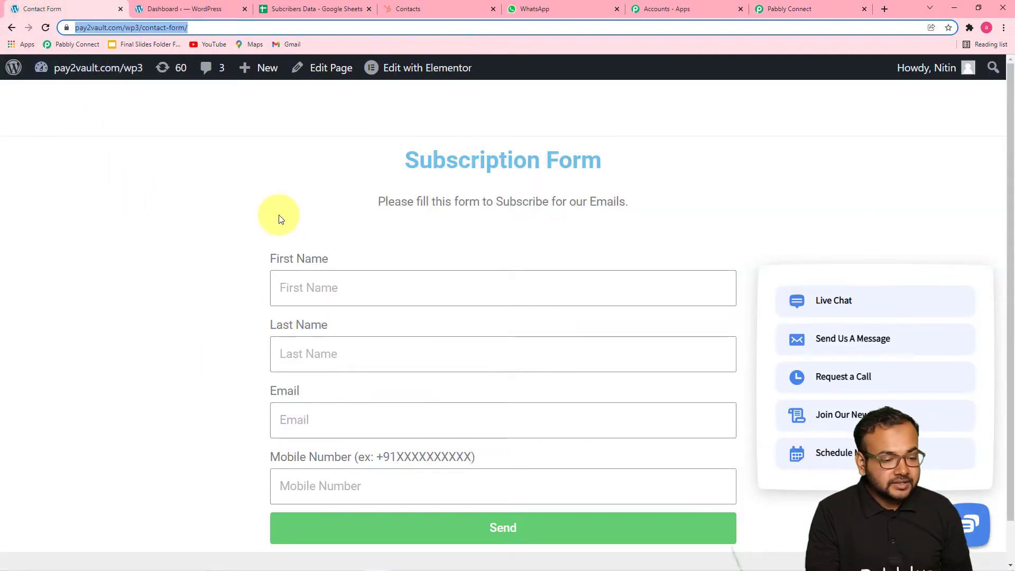
mouse_move(412, 72)
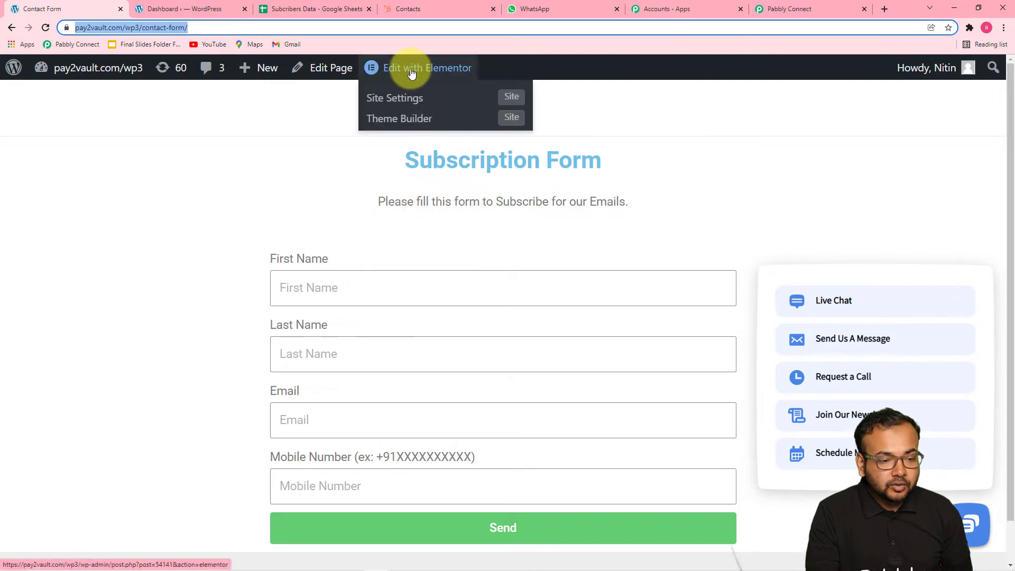
left_click(426, 71)
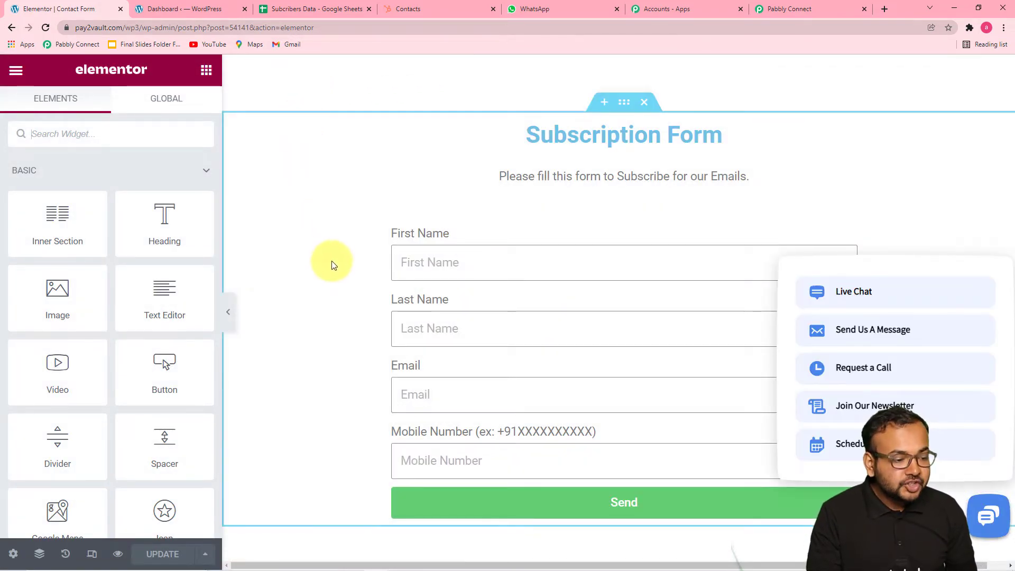
- Select the Subscription Form widget and scroll its settings to Actions After Submit and Webhook
left_click(436, 239)
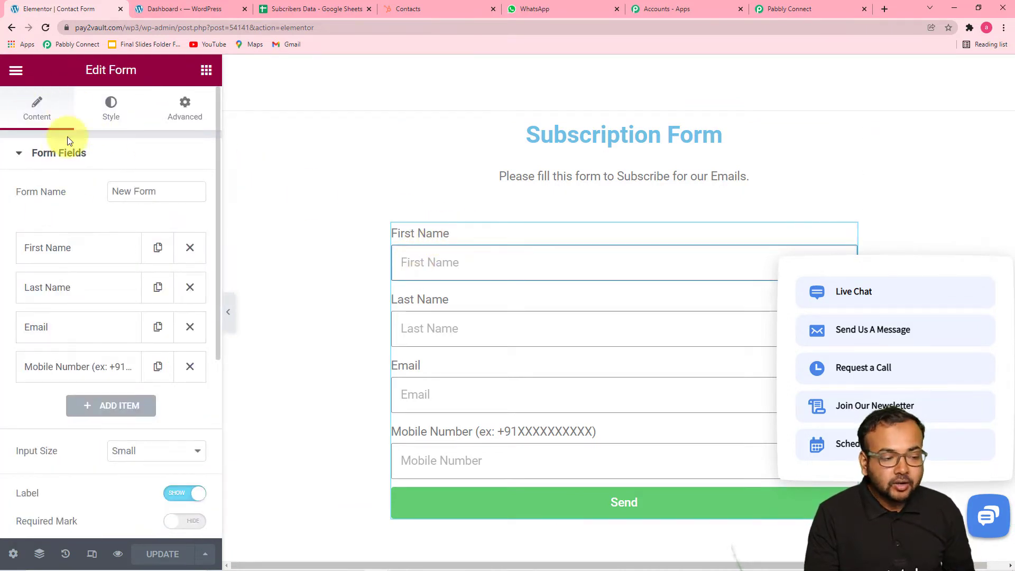
scroll(62, 184, "down", 3)
scroll(62, 185, "down", 3)
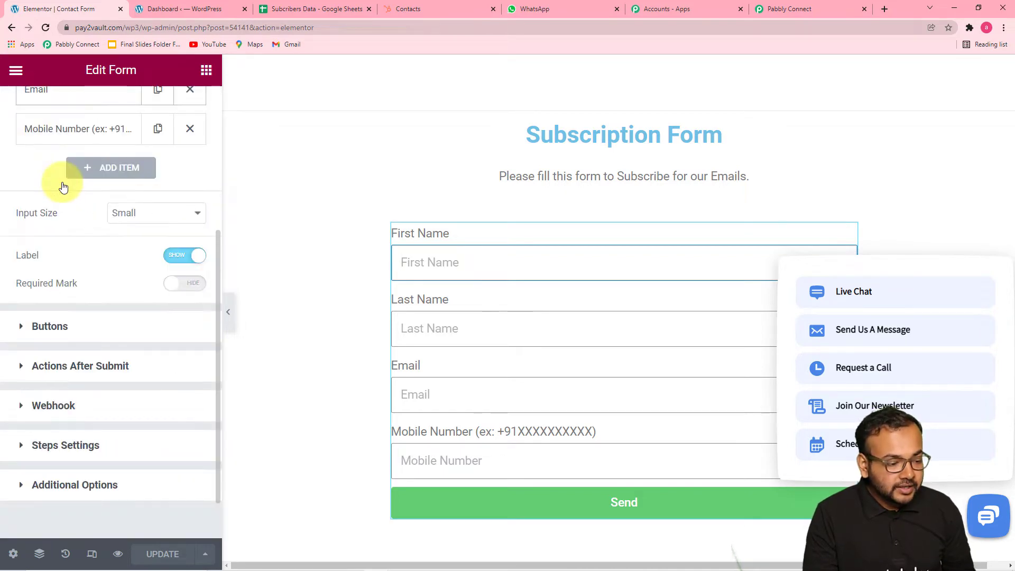
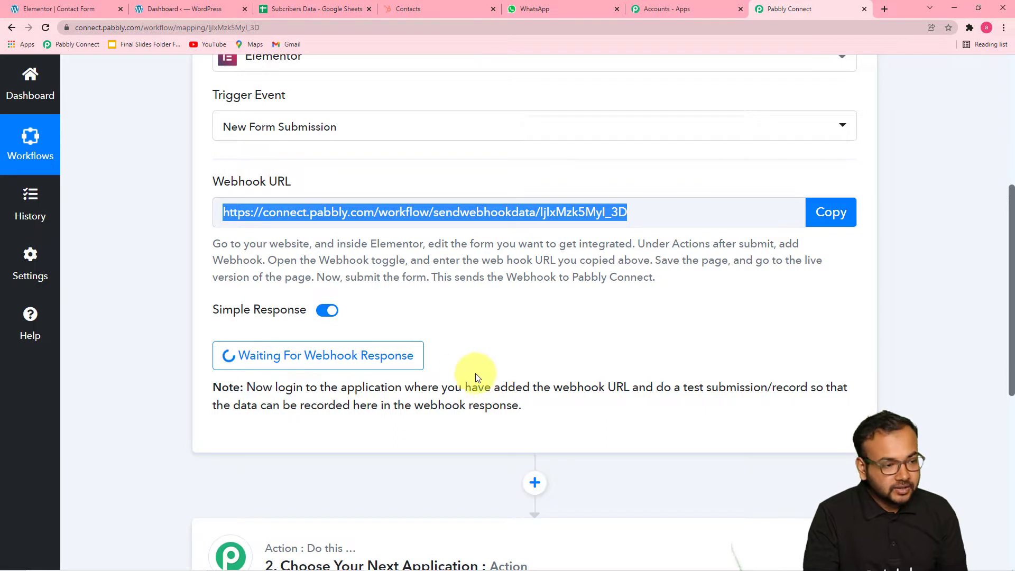
- Keep the Pabbly webhook URL on the form, exit Elementor and view the live Contact Form page
left_click(63, 10)
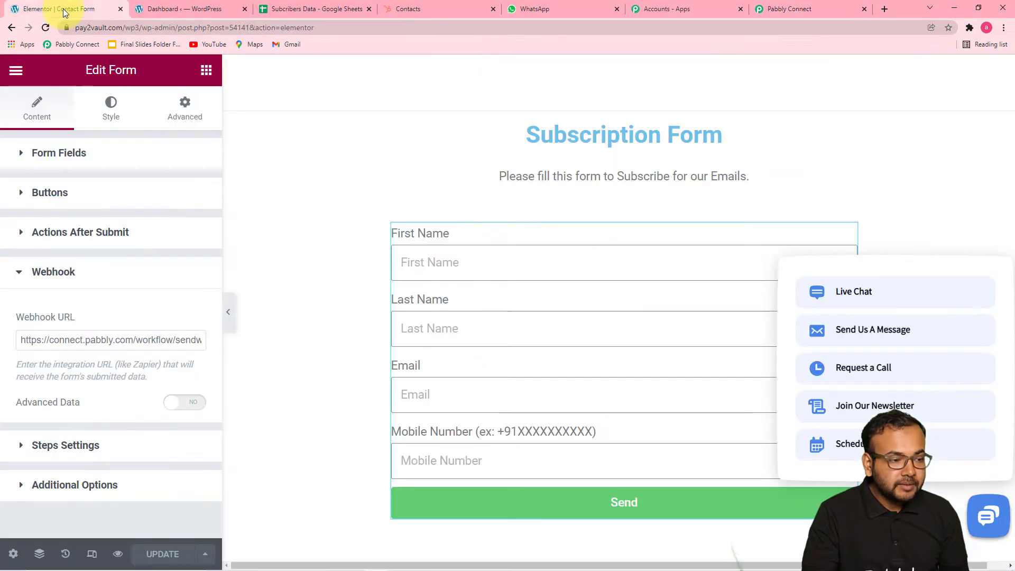
left_click(17, 74)
left_click(63, 144)
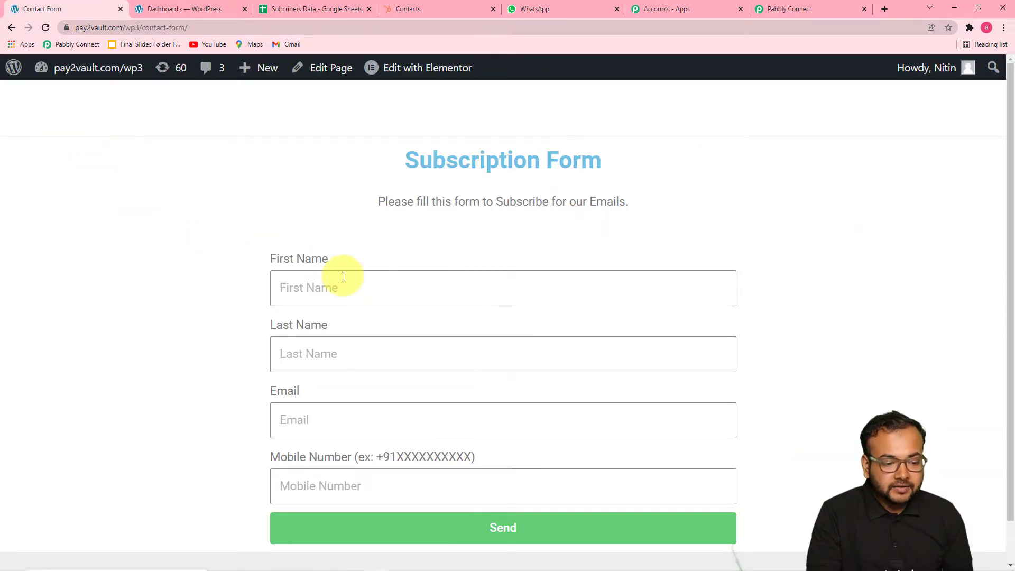
- Fill First Name from a saved suggestion, trimmed to the given name, and enter the test subscriber's surname
scroll(343, 276, "down", 1)
left_click(371, 251)
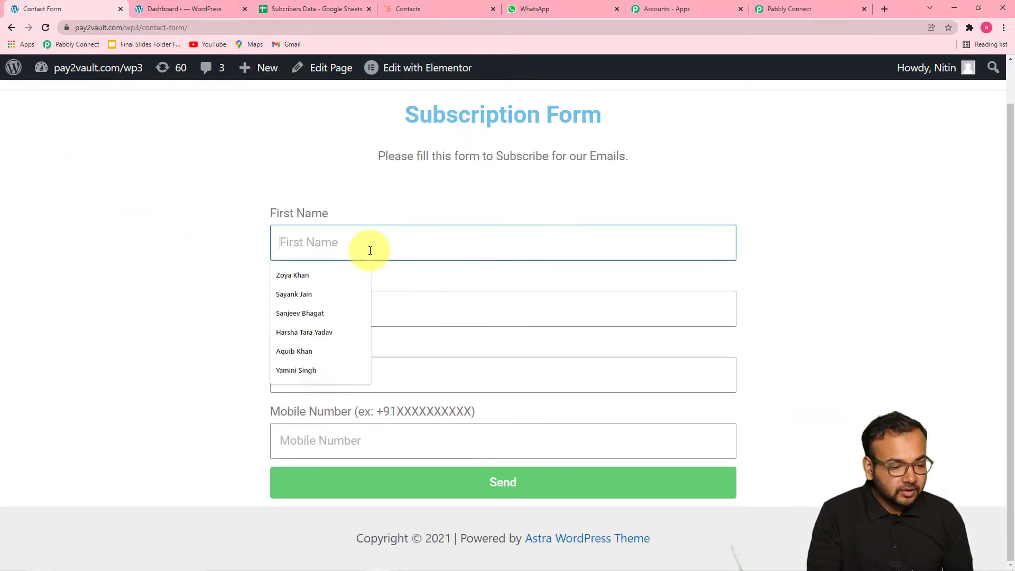
left_click(313, 294)
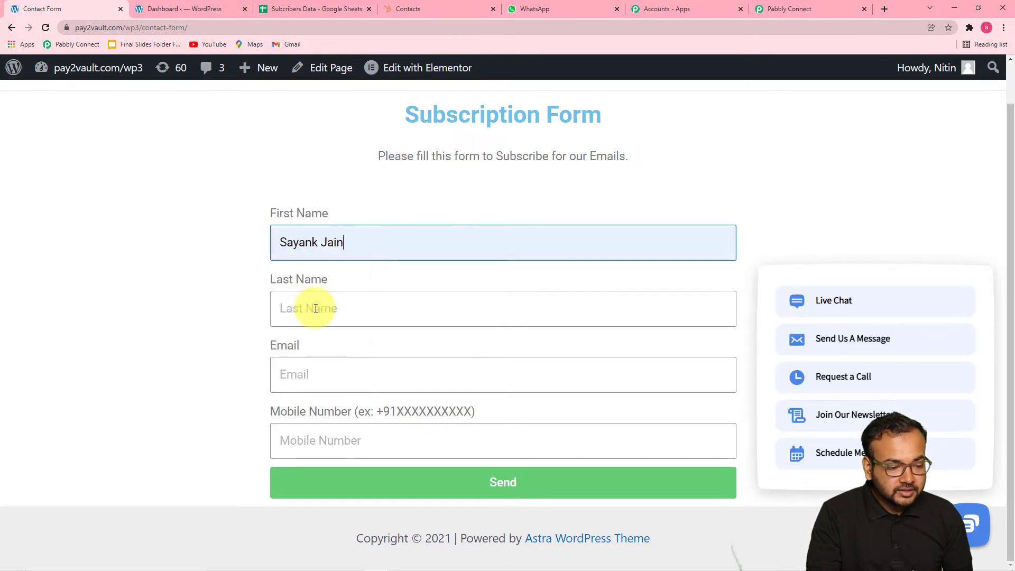
key("BackSpace")
key("BackSpace")
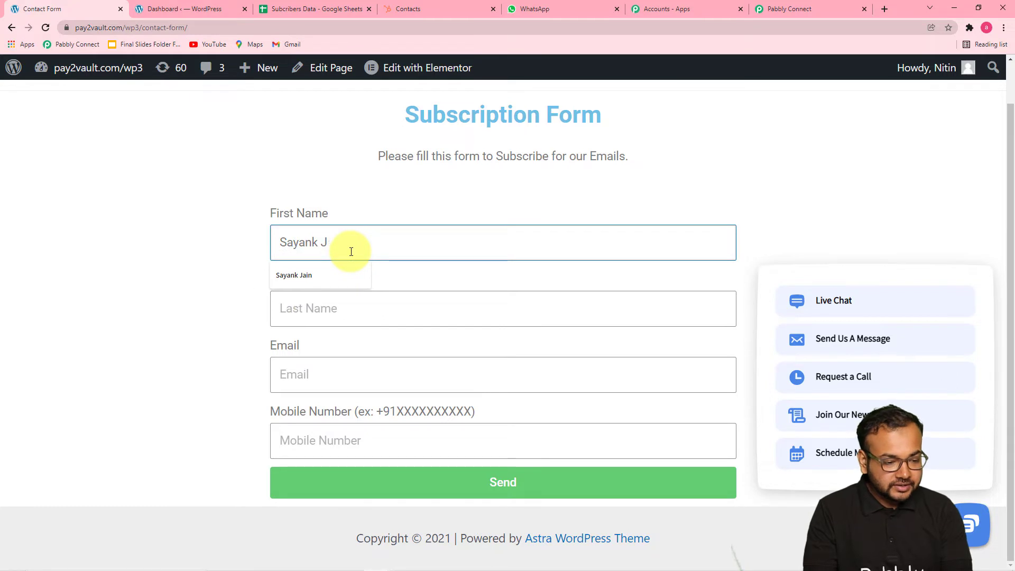
key("BackSpace")
key("BackSpace")
left_click(331, 309)
type("Jain")
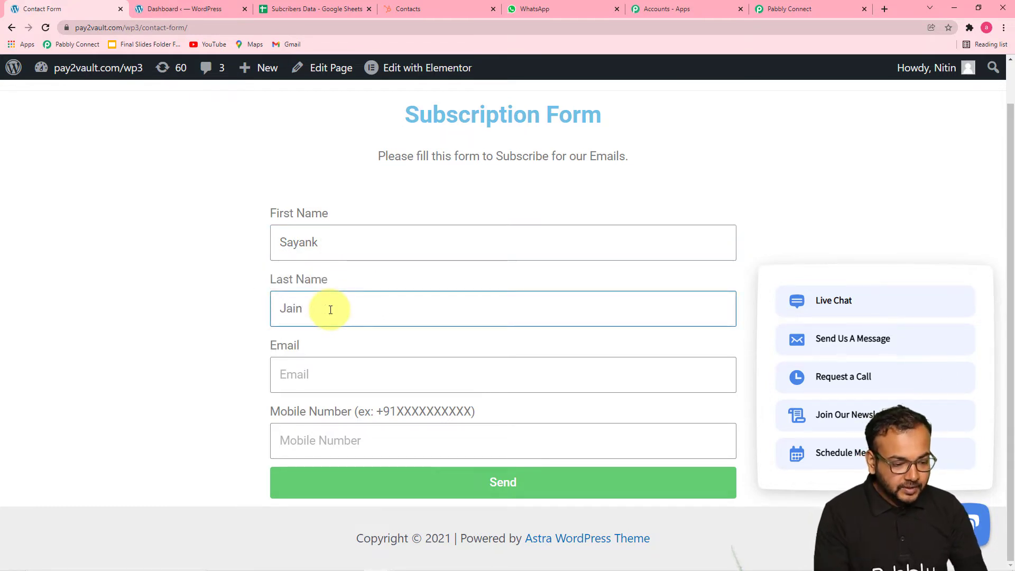
- Enter the test email and the mobile number with country code, then send the form
left_click(328, 373)
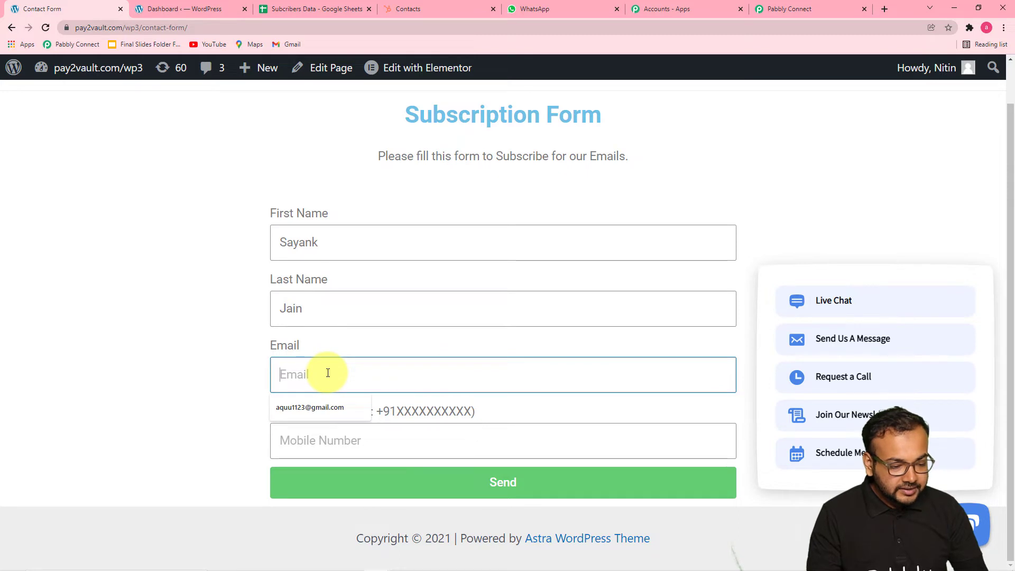
left_click(325, 404)
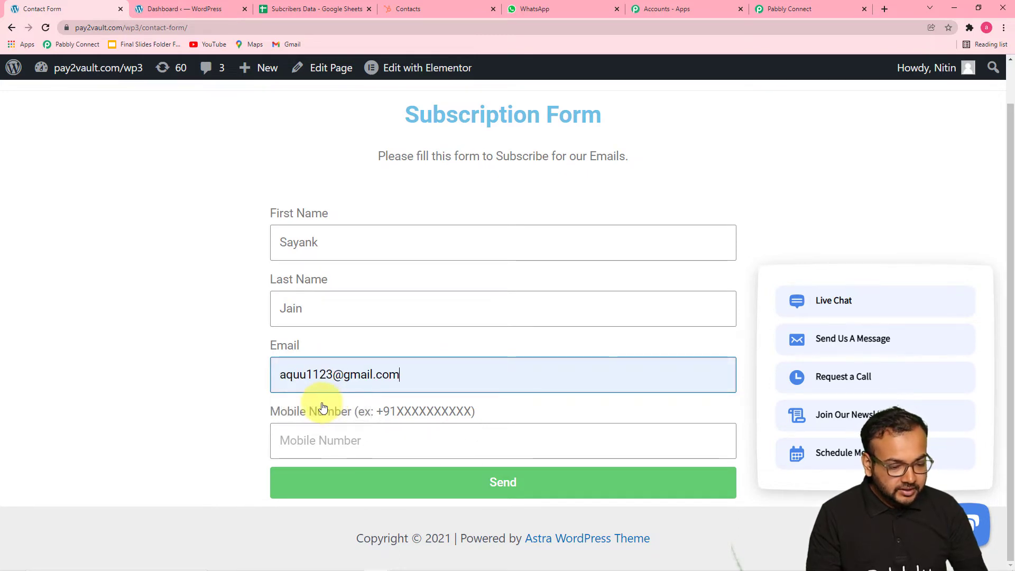
left_click(282, 374)
type("S")
left_click(296, 440)
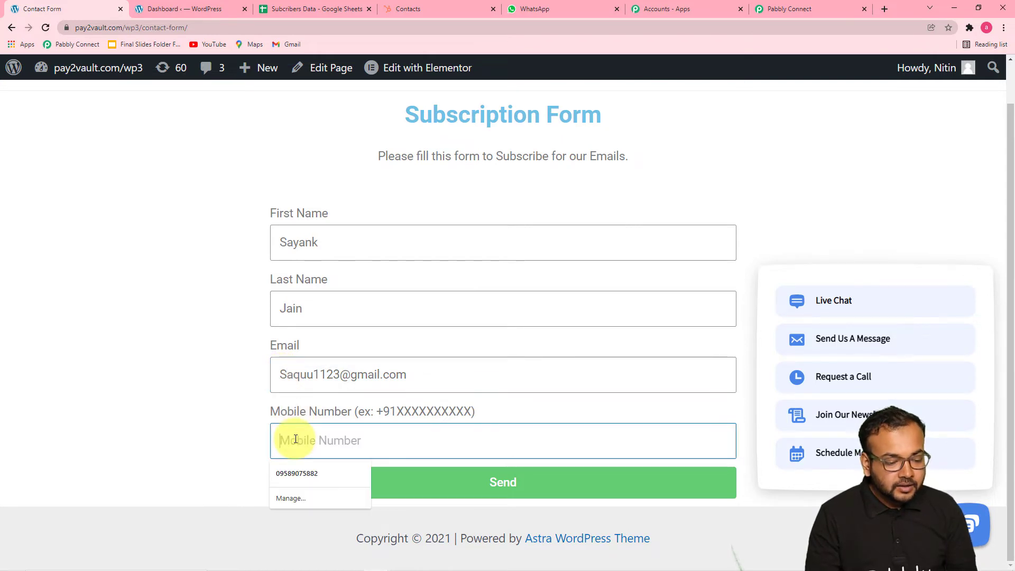
type("+")
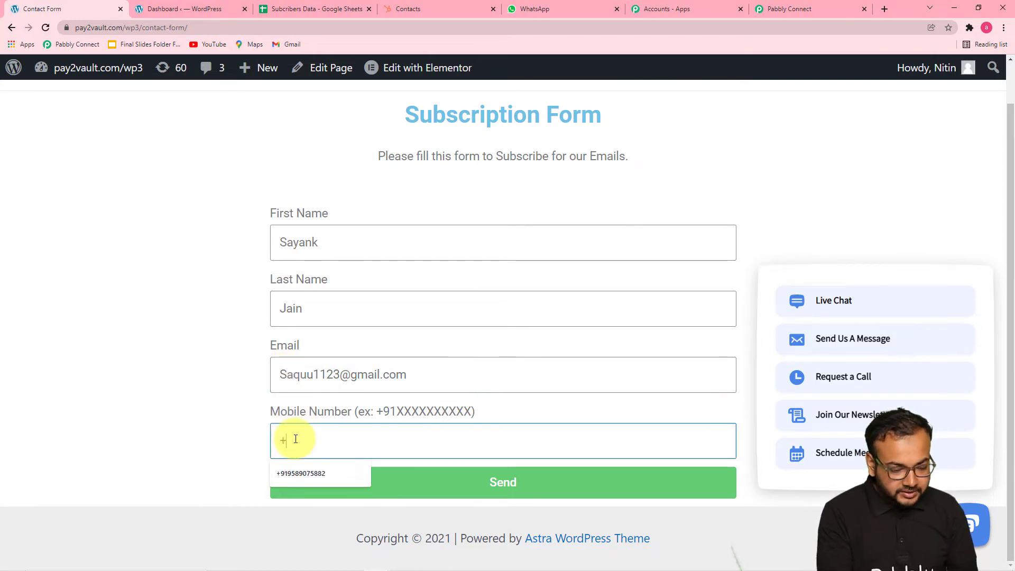
left_click(297, 472)
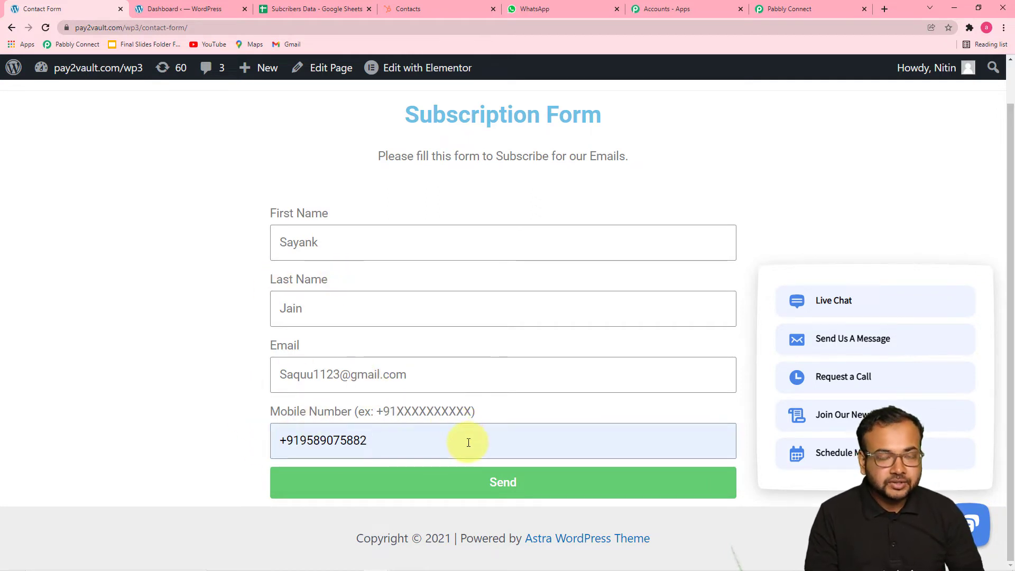
left_click(363, 478)
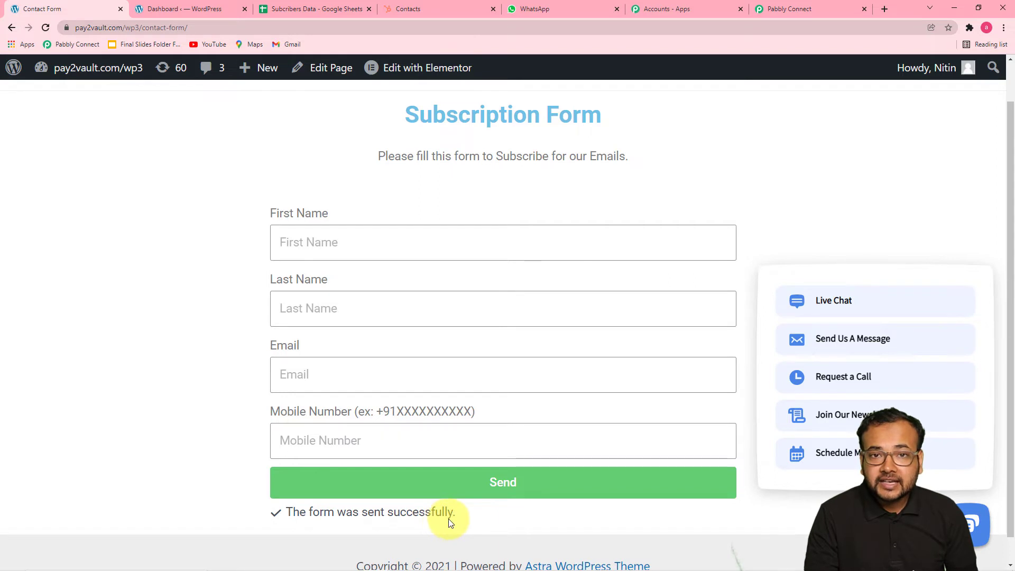
- Review the captured name, email, mobile and Form Id 6230df6 against the Subcribers Data sheet columns
left_click(758, 10)
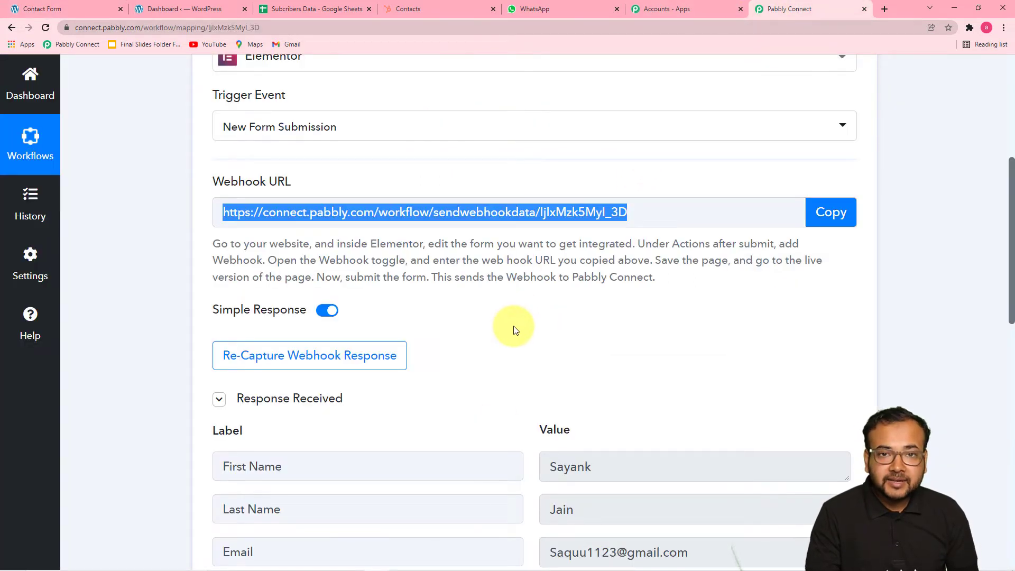
scroll(514, 330, "down", 4)
scroll(513, 326, "down", 2)
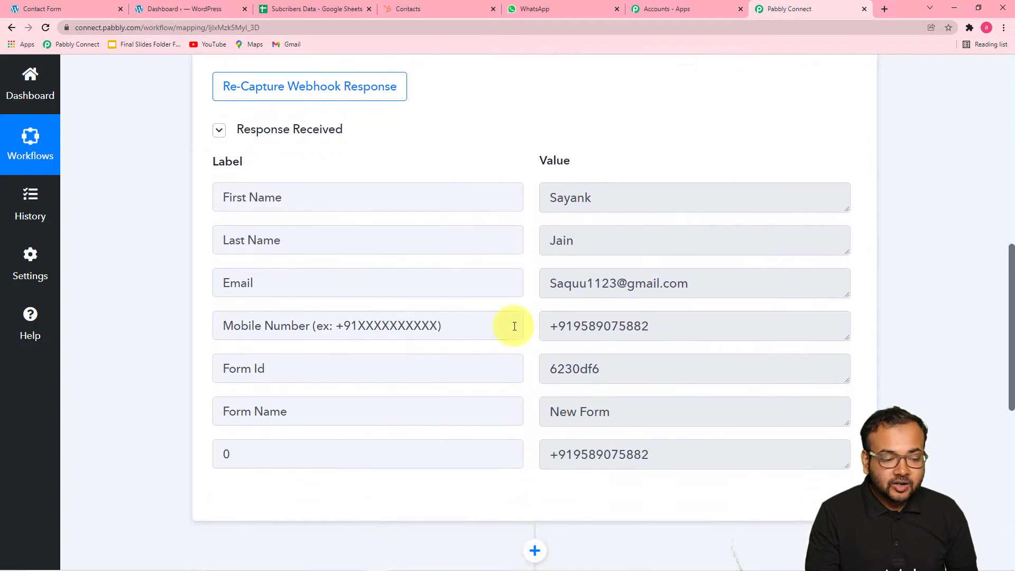
scroll(417, 272, "up", 2)
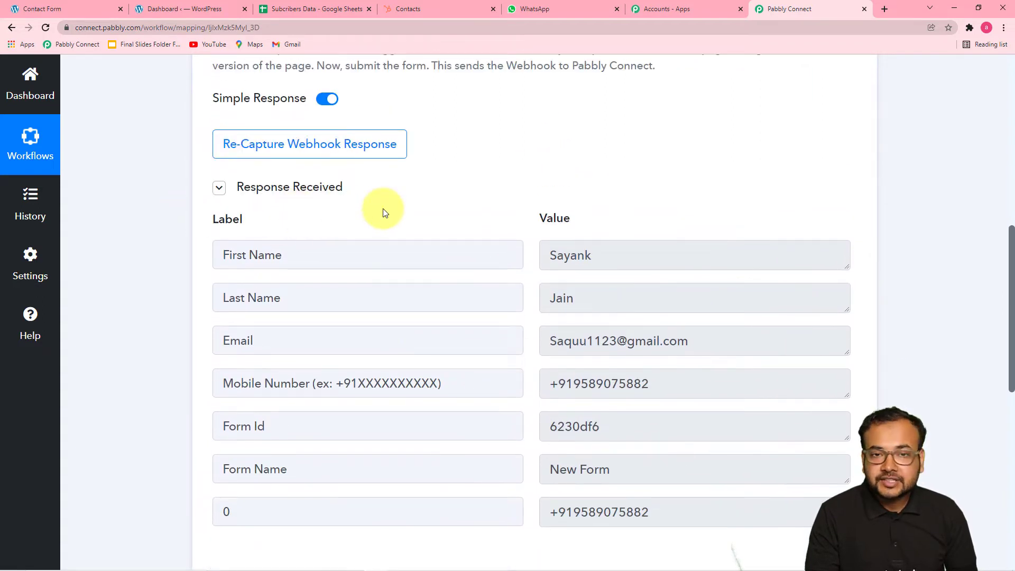
scroll(385, 212, "down", 3)
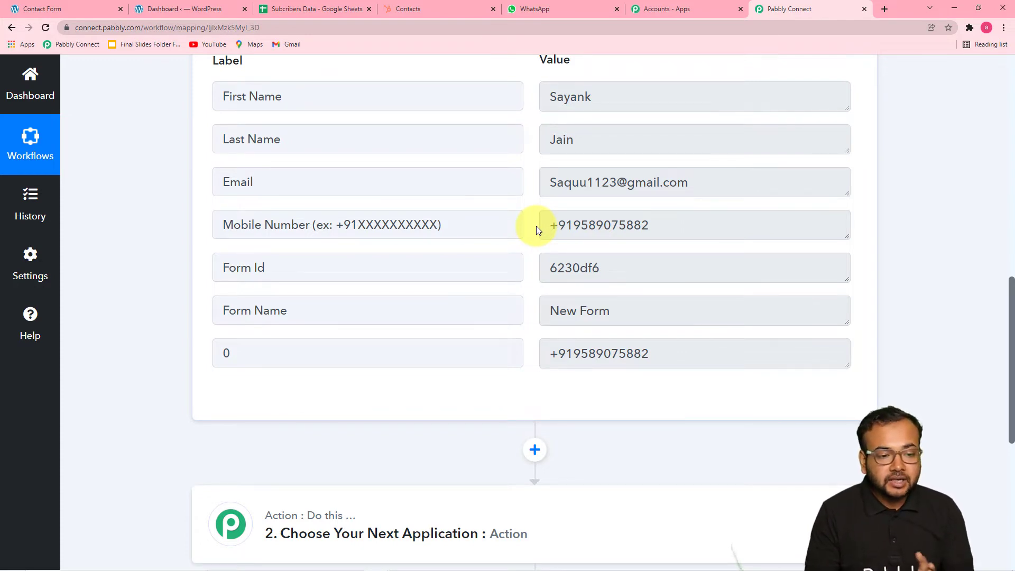
left_click(319, 10)
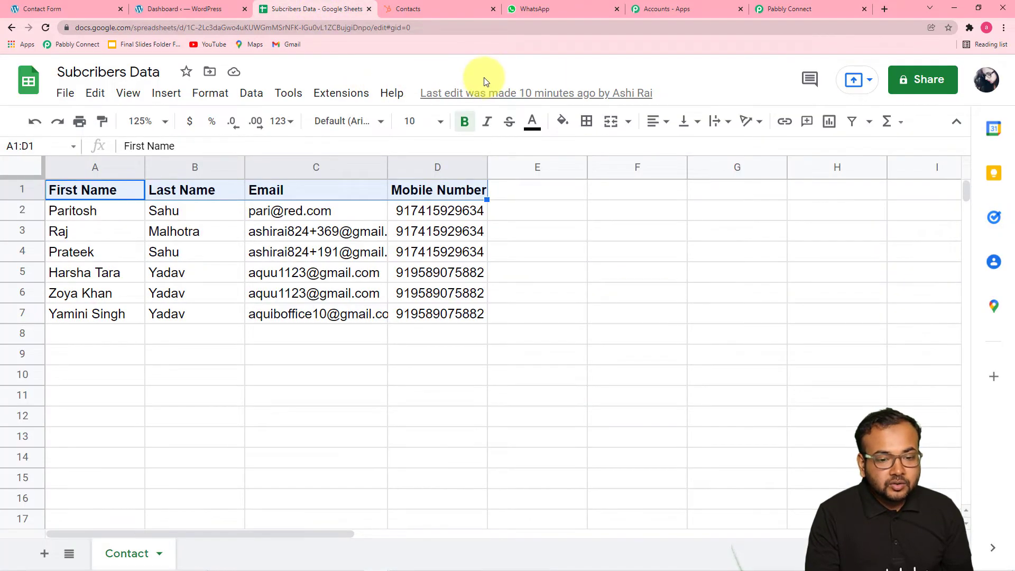
left_click(775, 9)
scroll(209, 215, "down", 4)
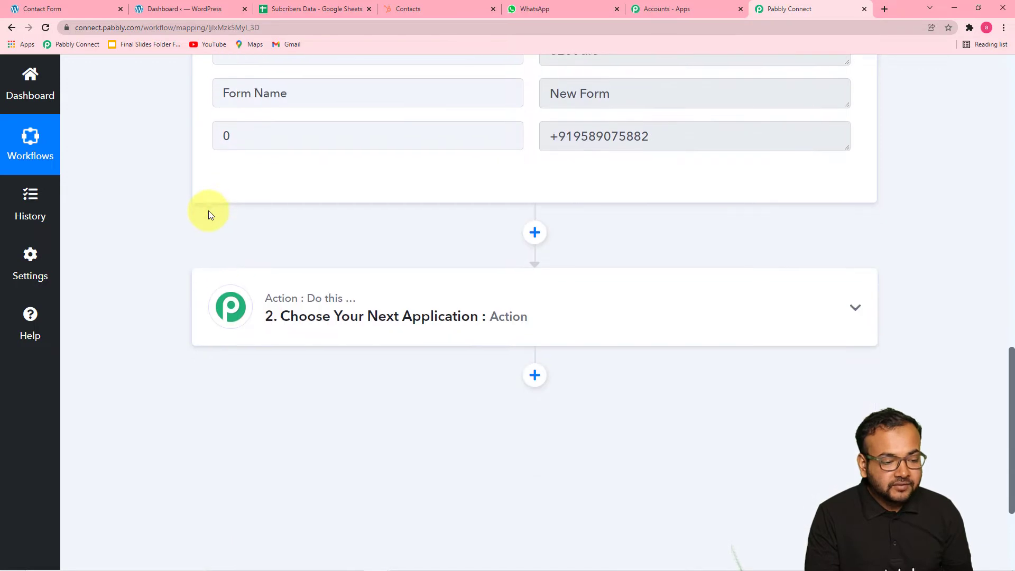
- Search the app list and choose Google Sheets for the second step
left_click(367, 319)
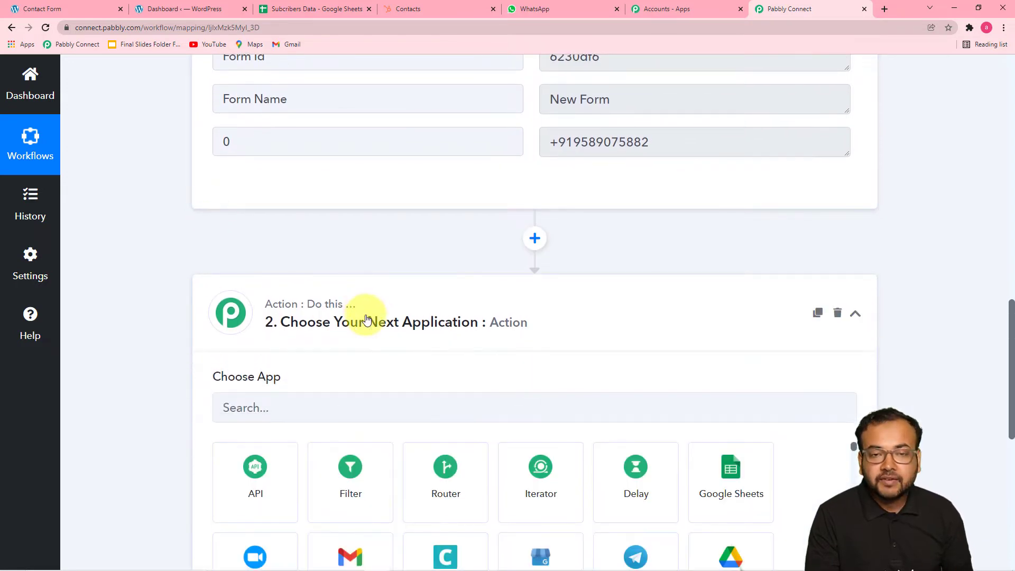
scroll(318, 301, "down", 2)
left_click(283, 298)
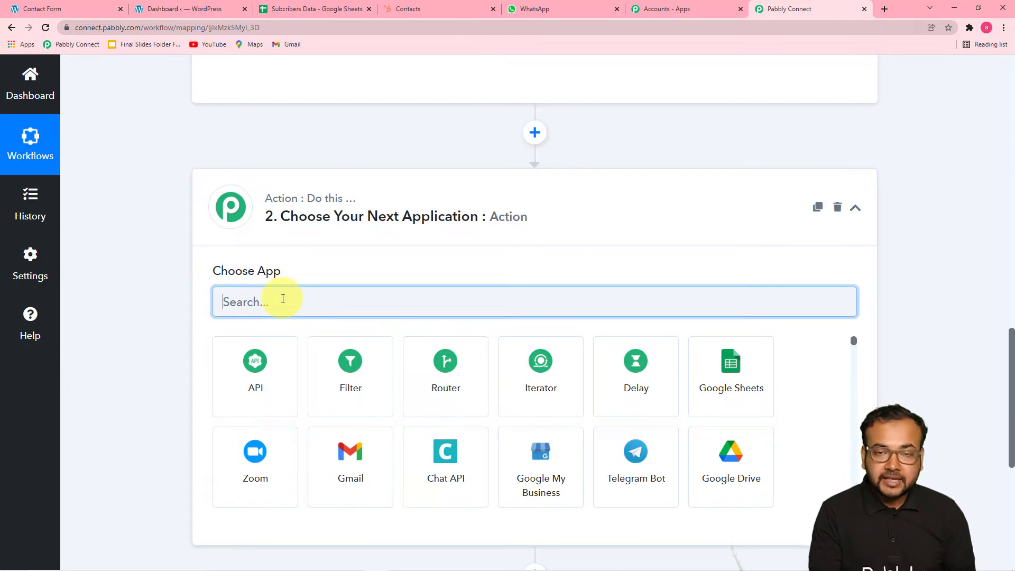
type("g")
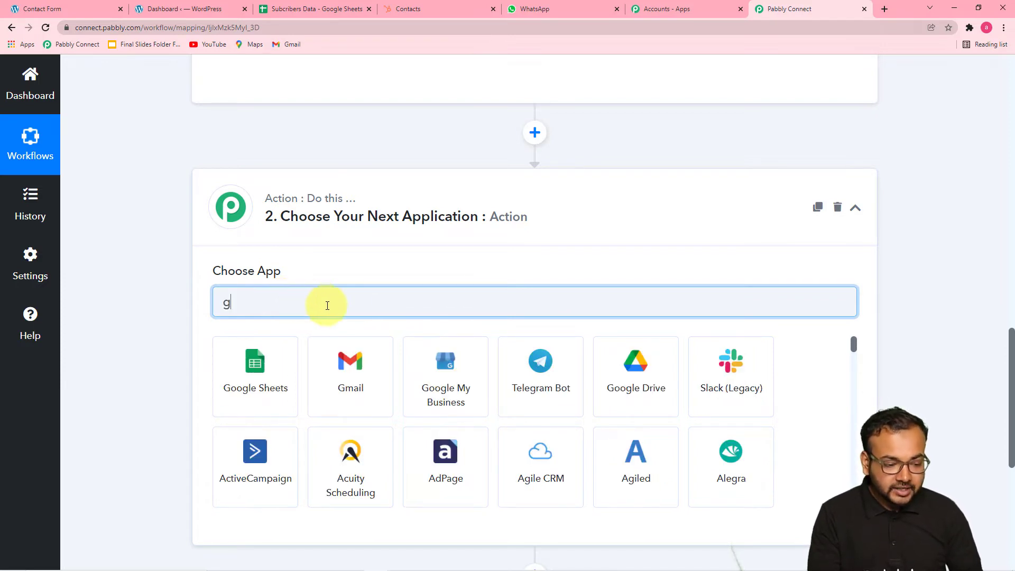
left_click(246, 372)
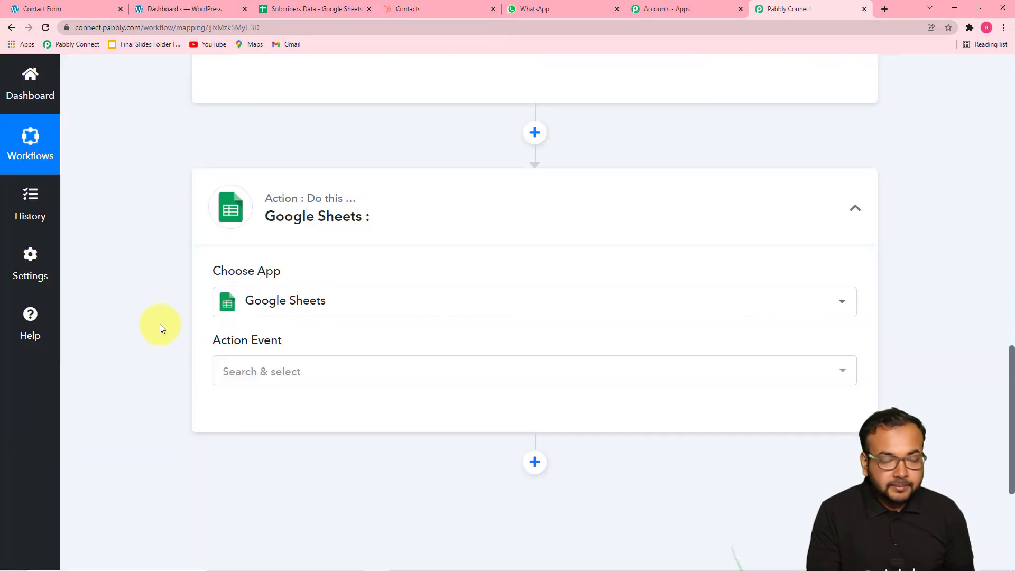
- Set the action event to Add New Row and bring up the account connection options
scroll(160, 325, "down", 2)
scroll(160, 325, "down", 1)
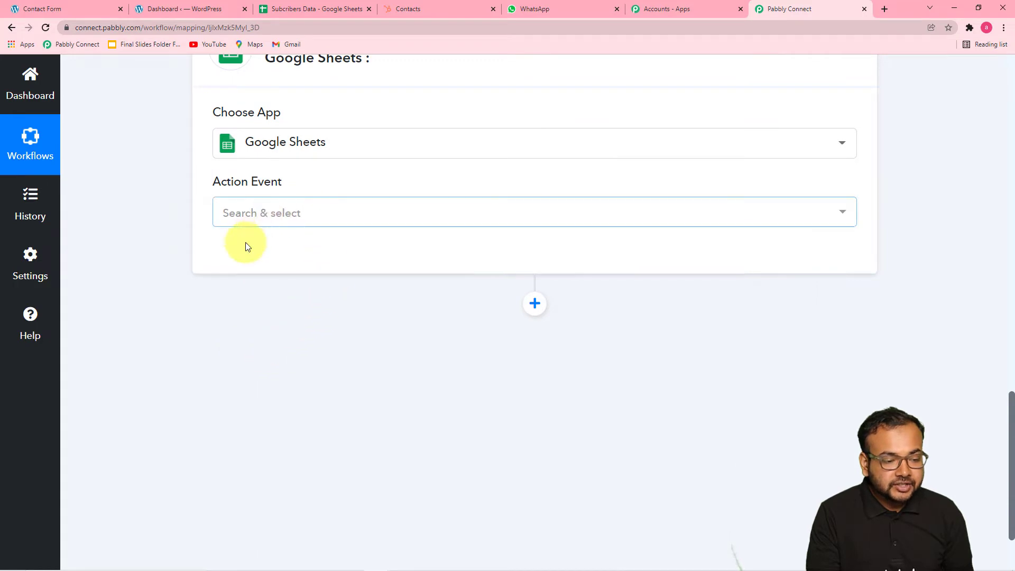
left_click(273, 220)
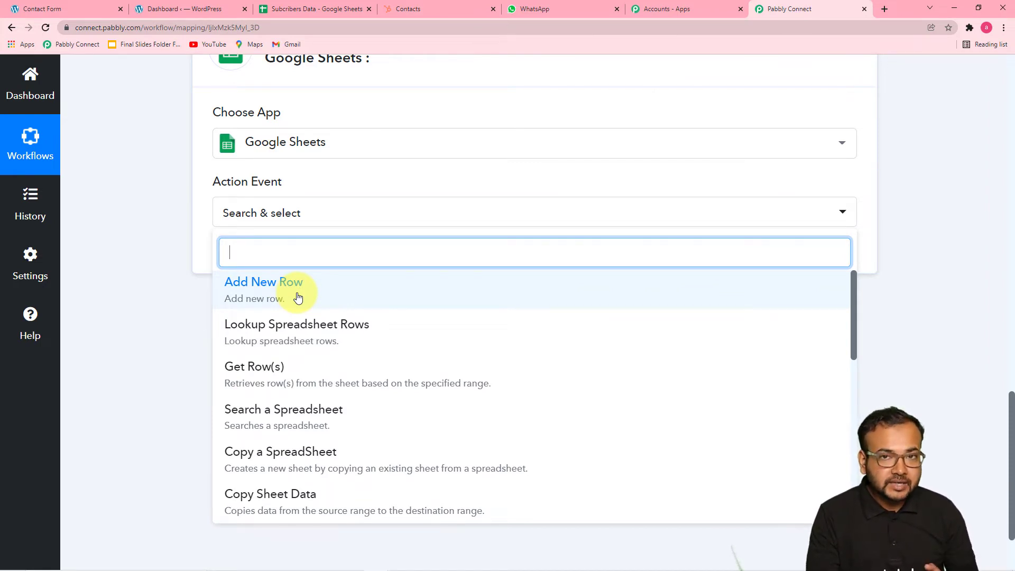
left_click(278, 293)
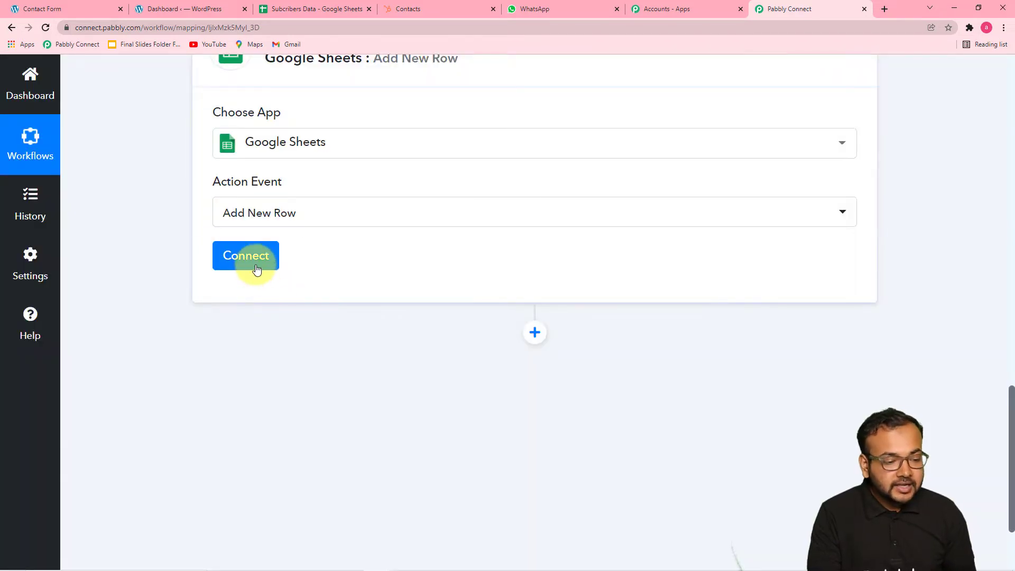
left_click(256, 266)
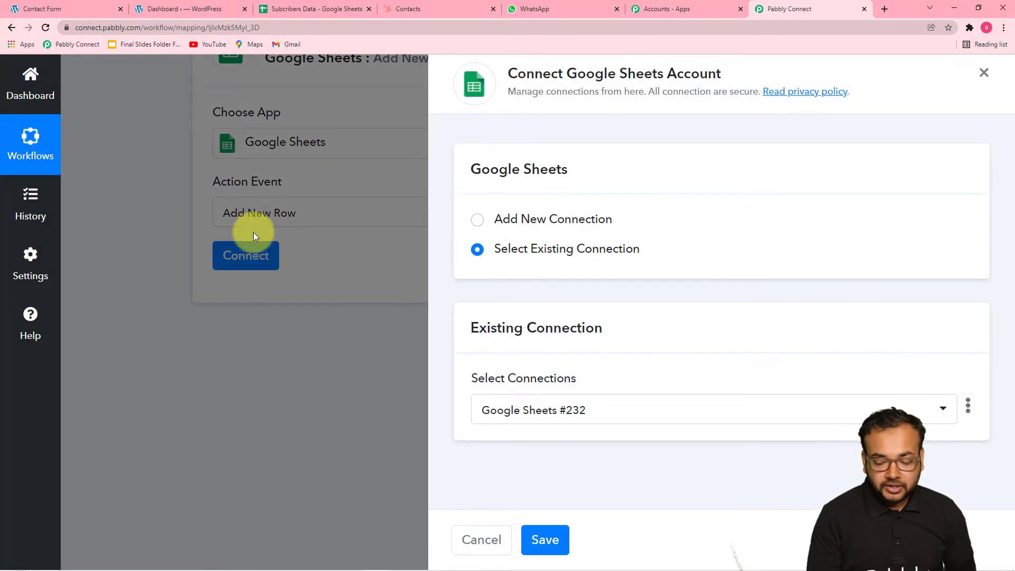
- Create a new Google Sheets #233 connection by choosing the Google account and approving access
left_click(477, 219)
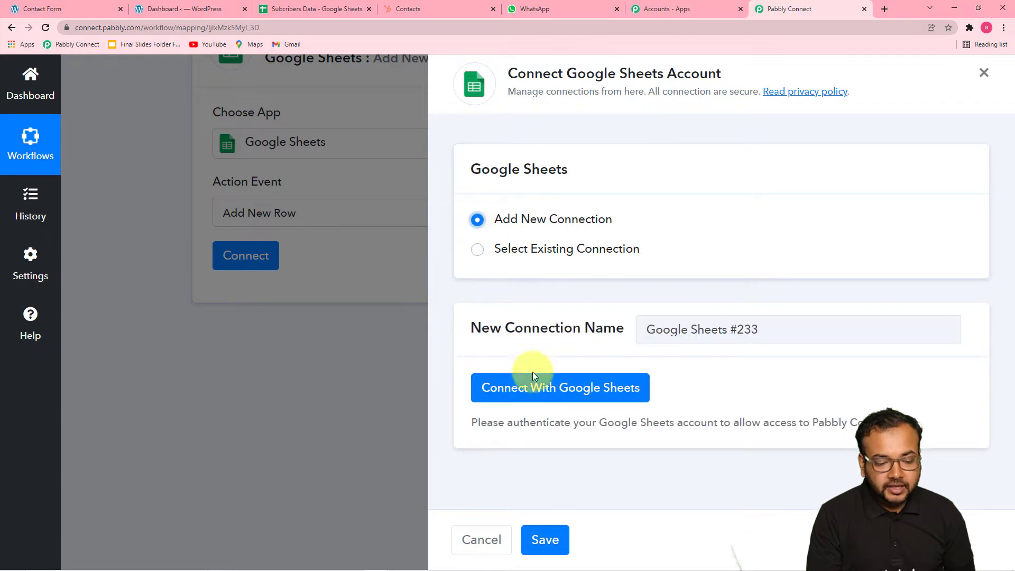
left_click(535, 395)
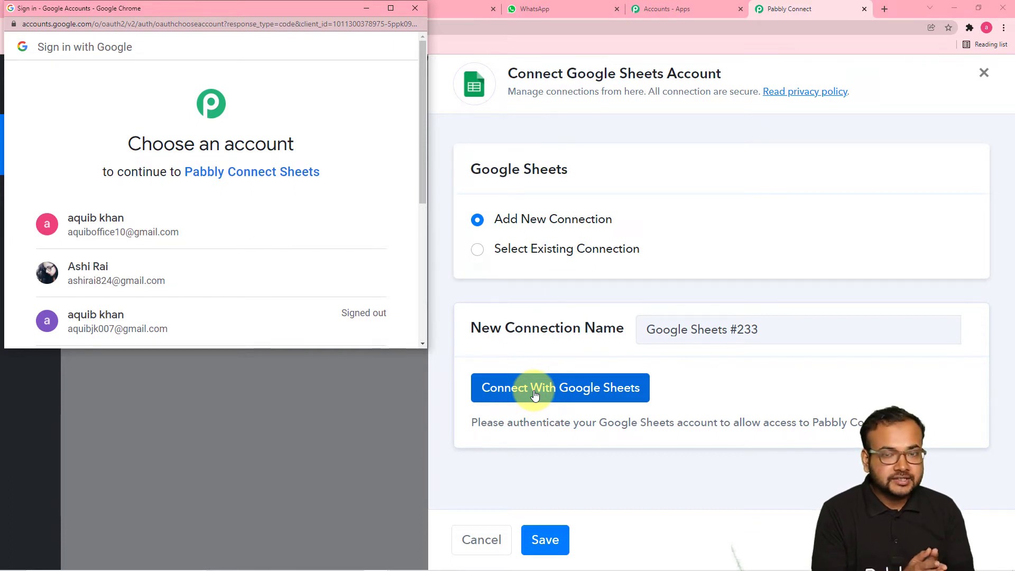
left_click(233, 285)
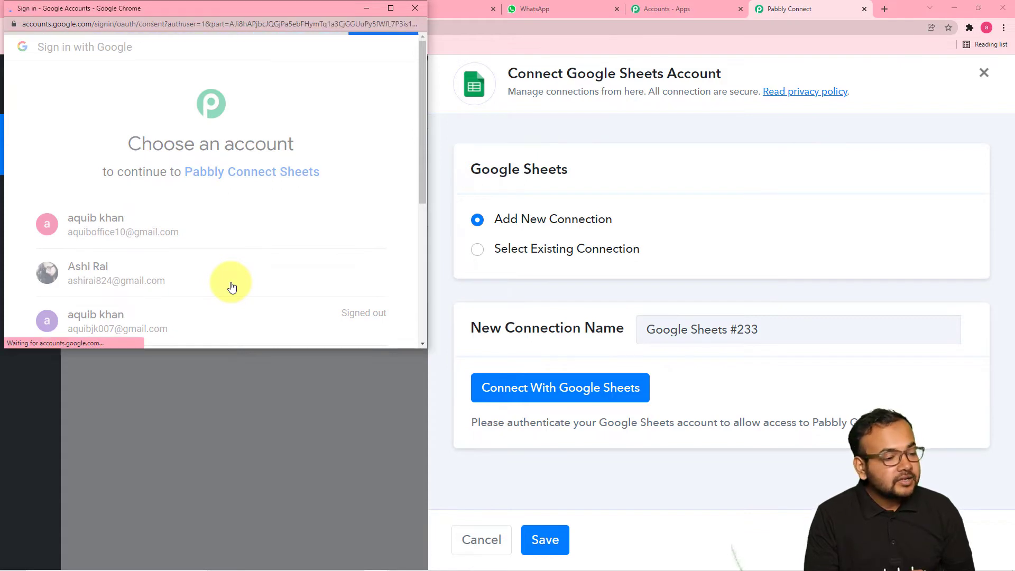
scroll(252, 235, "down", 3)
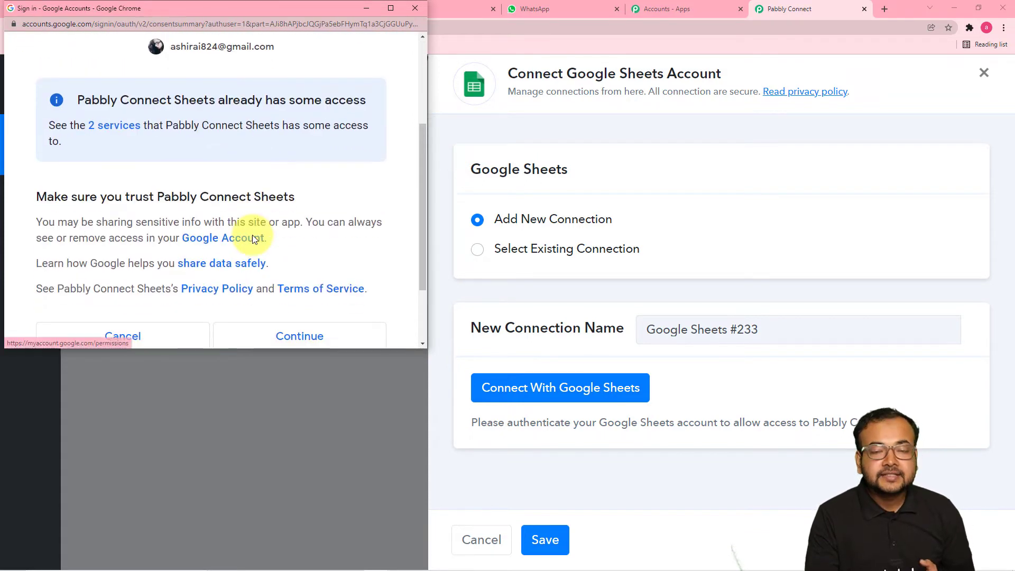
scroll(267, 317, "down", 2)
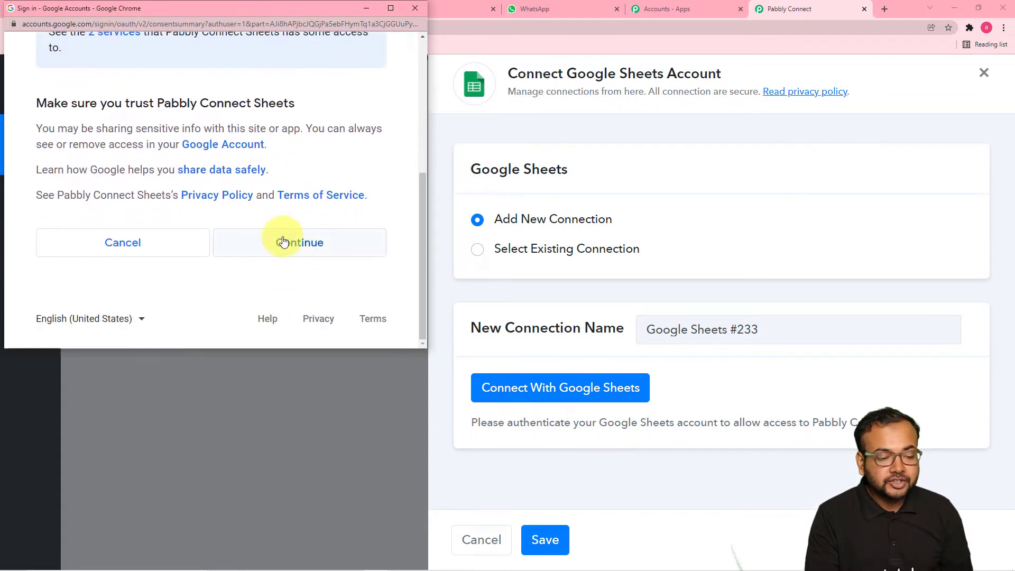
left_click(279, 241)
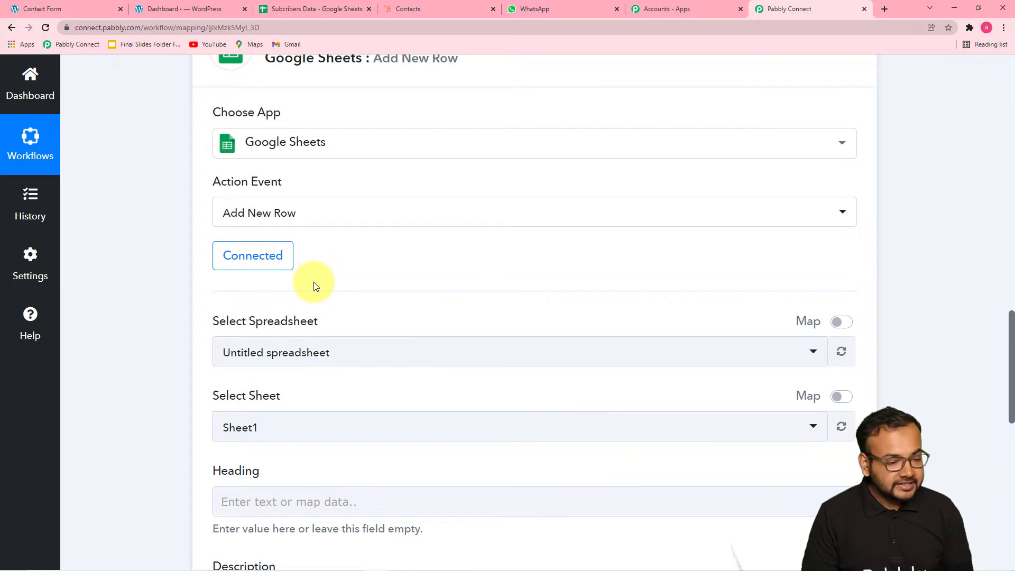
- Select Subcribers Data as the target spreadsheet
scroll(313, 285, "down", 5)
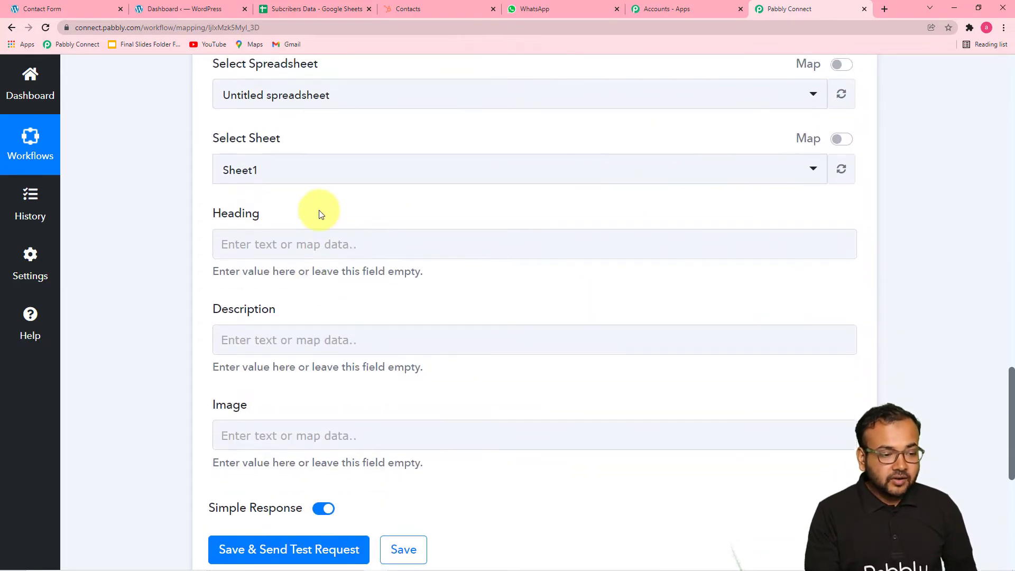
scroll(319, 214, "up", 3)
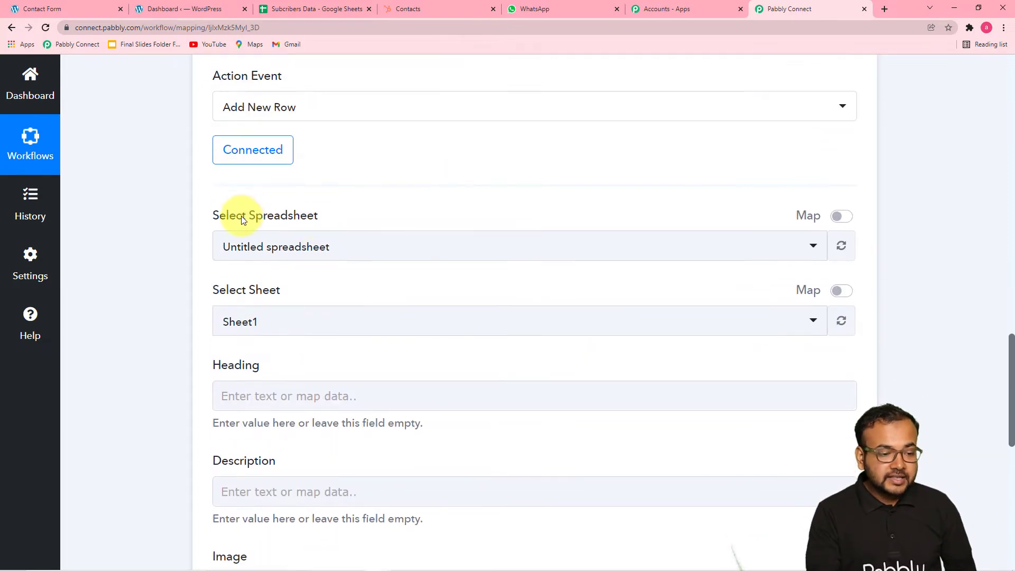
left_click(450, 256)
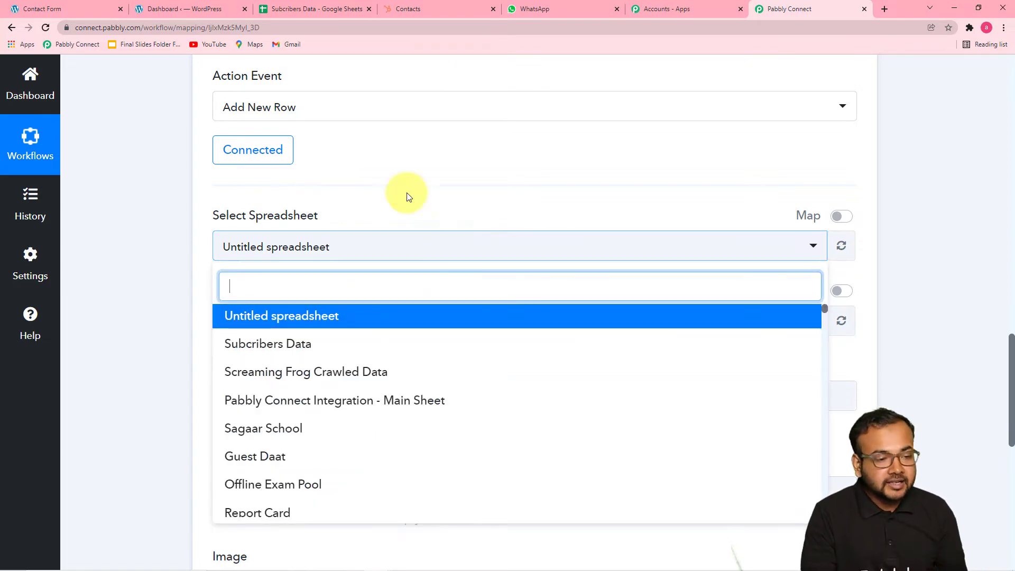
left_click(328, 11)
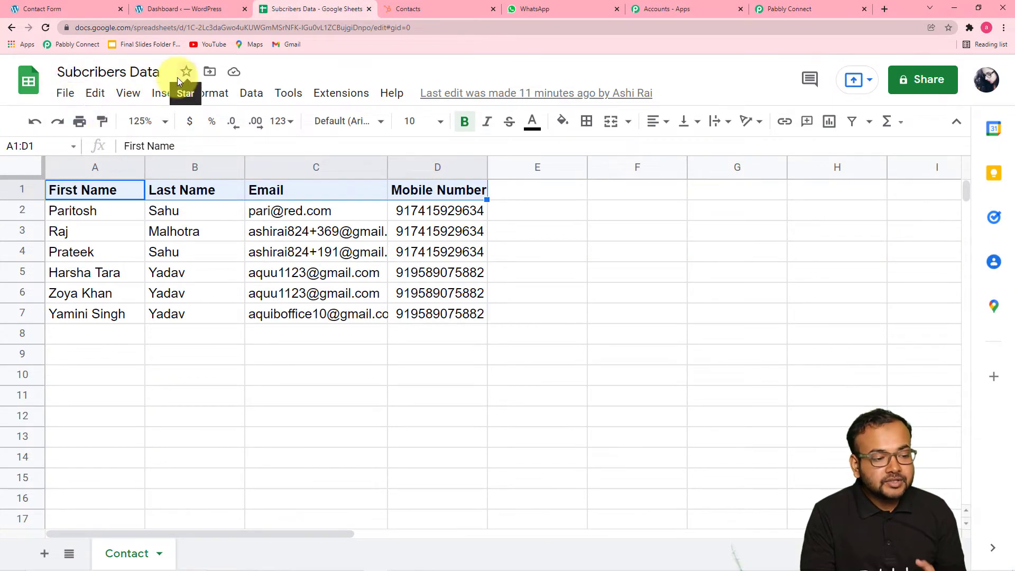
left_click(782, 9)
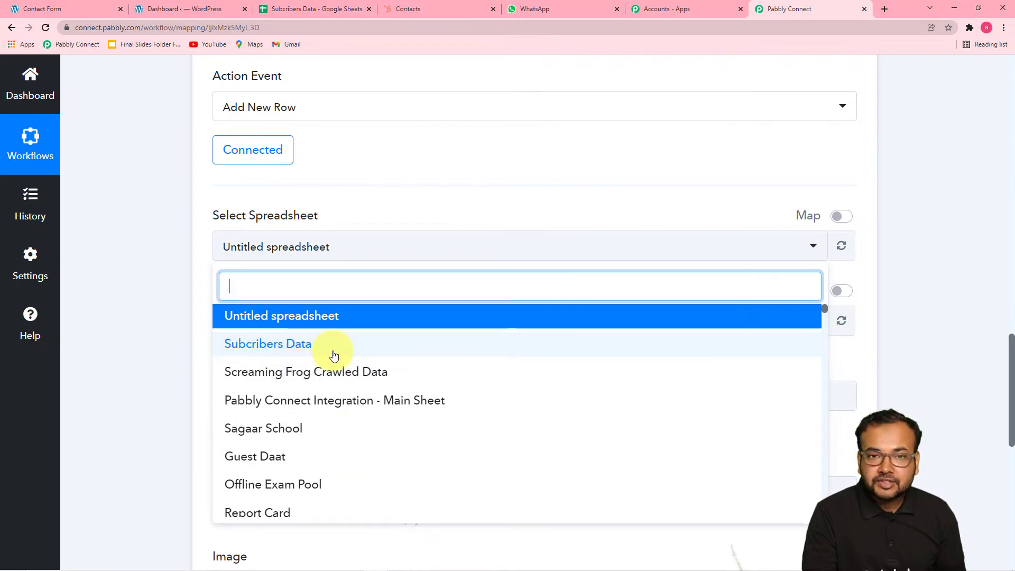
left_click(274, 348)
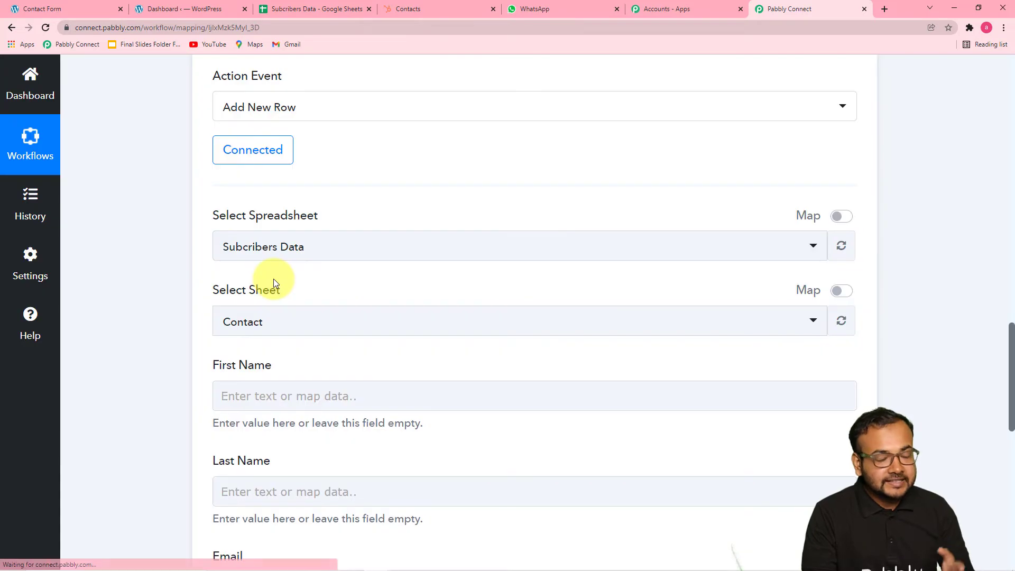
- Choose the Contact sheet after checking which sheet holds the contacts
scroll(274, 282, "down", 2)
left_click(219, 288)
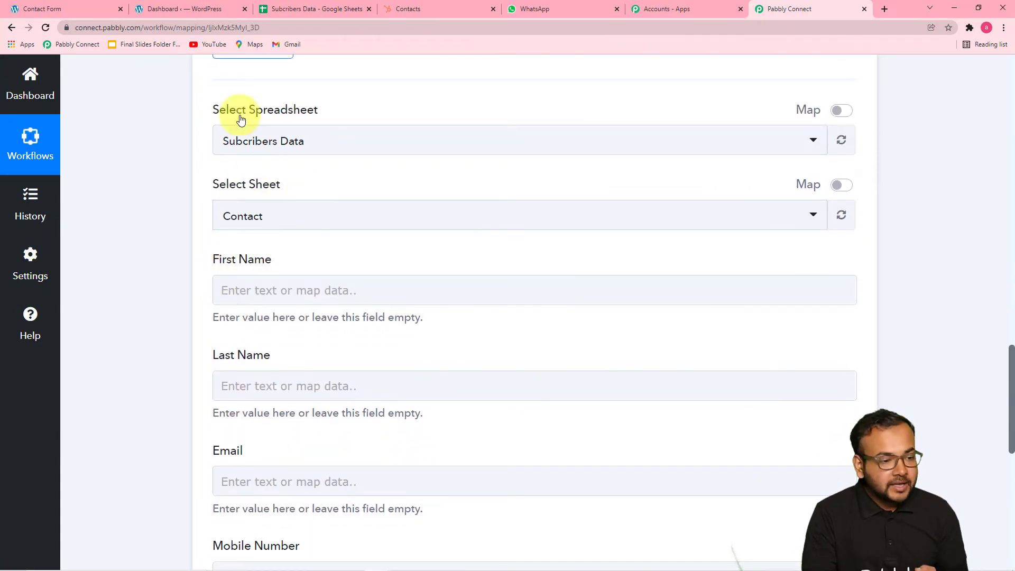
left_click(296, 7)
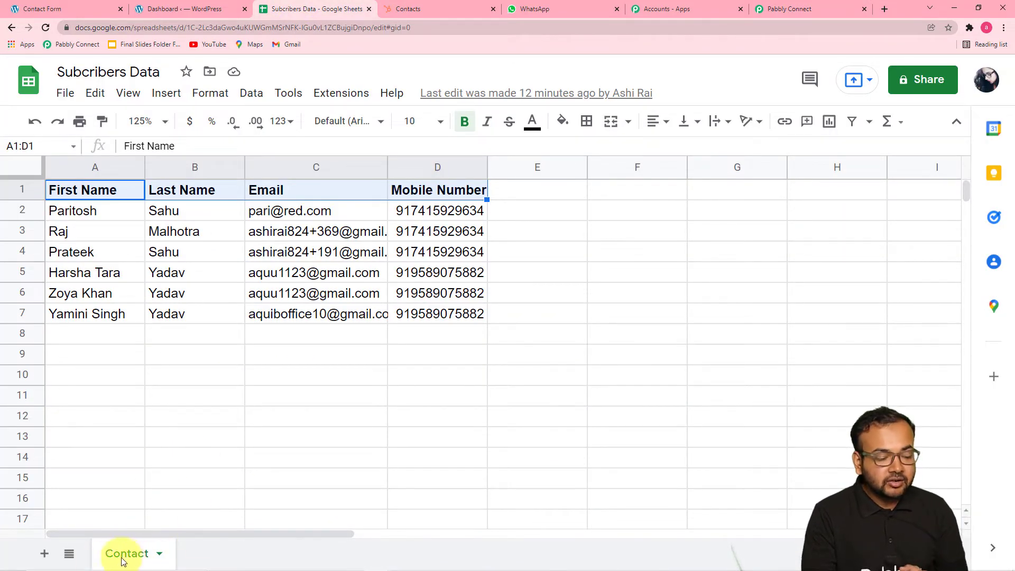
left_click(776, 9)
left_click(279, 220)
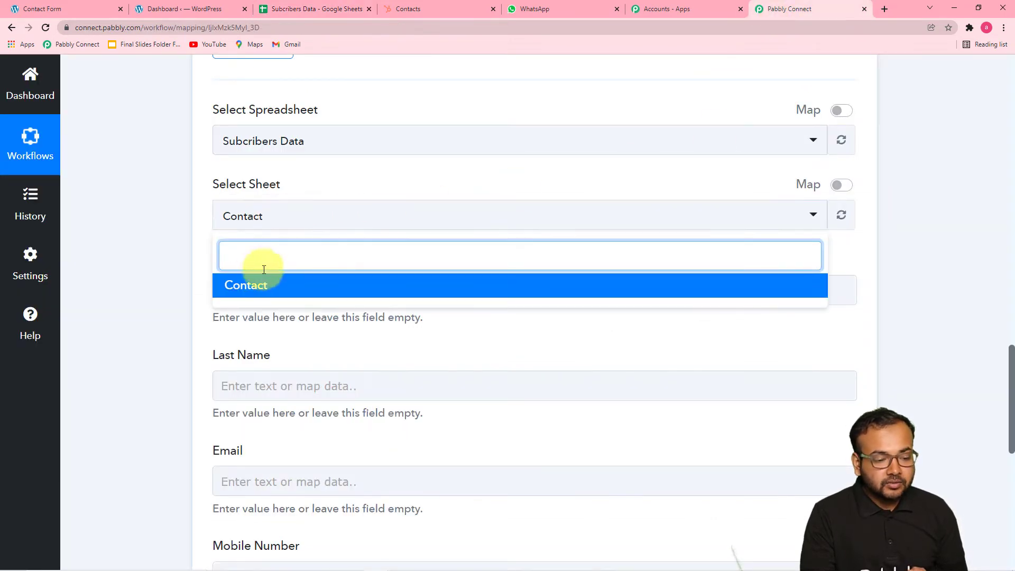
left_click(247, 293)
- Compare the Contact sheet's column headings with the listed mapping fields
scroll(192, 258, "down", 2)
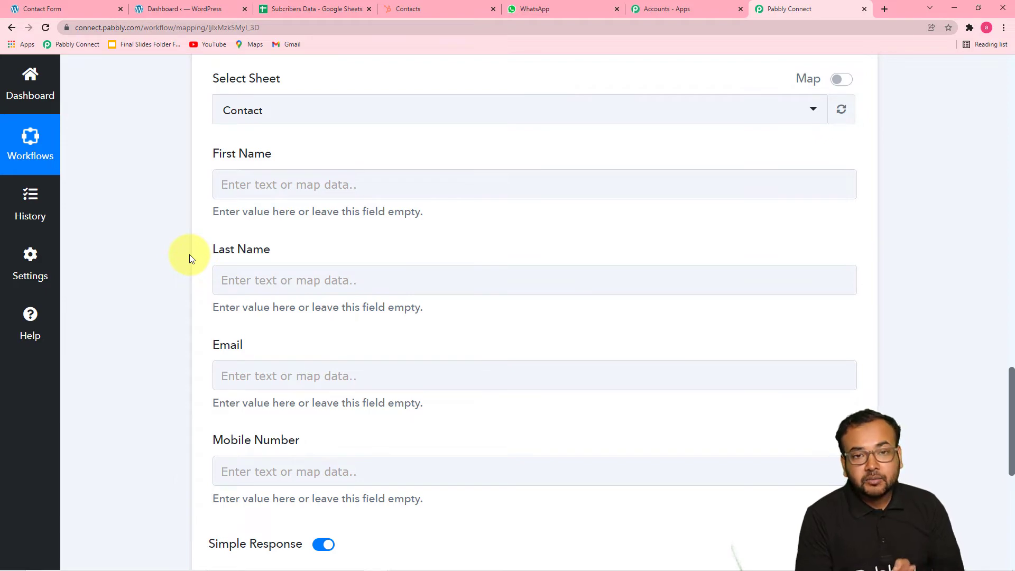
left_click(284, 15)
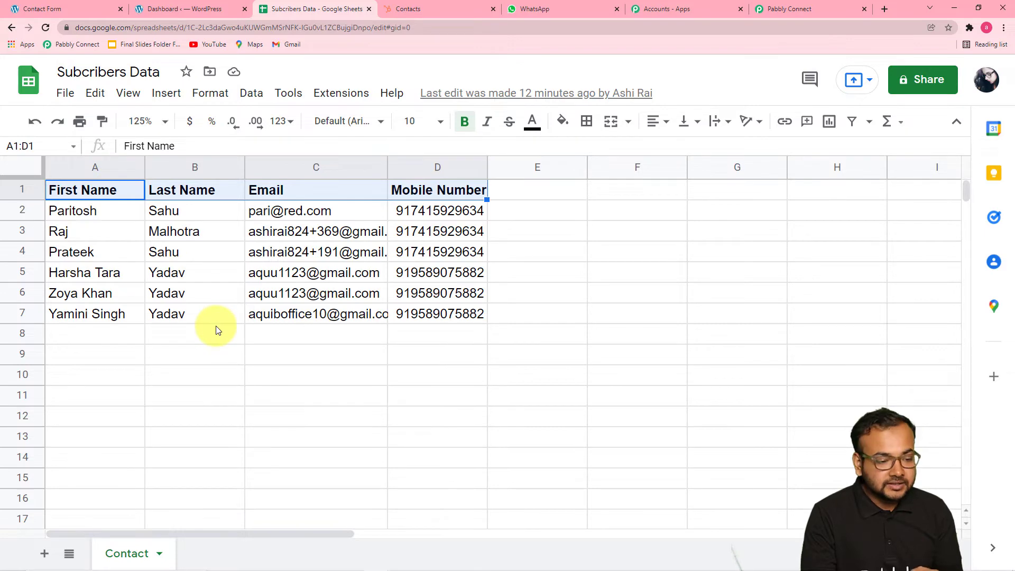
left_click(770, 10)
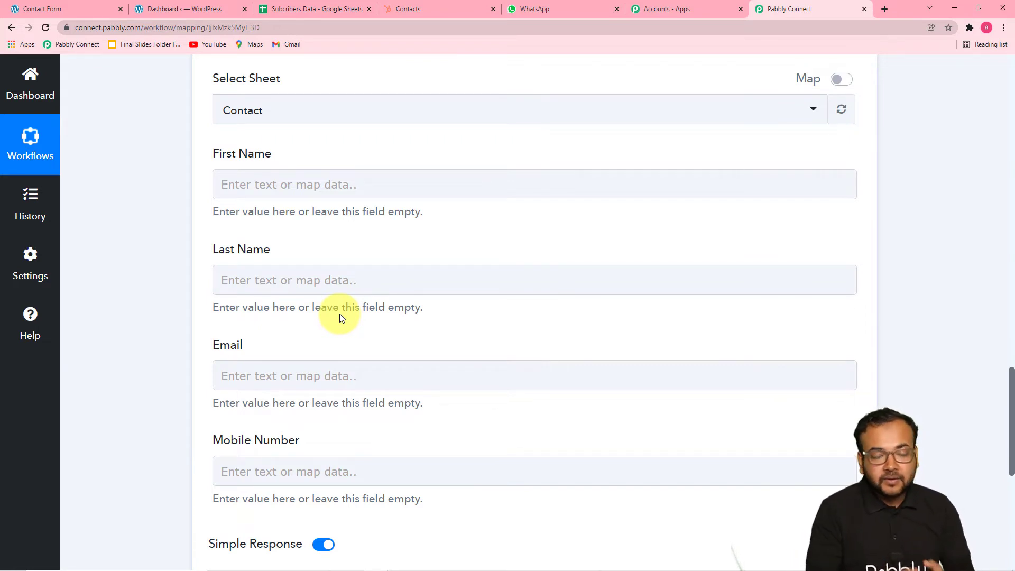
scroll(341, 316, "up", 10)
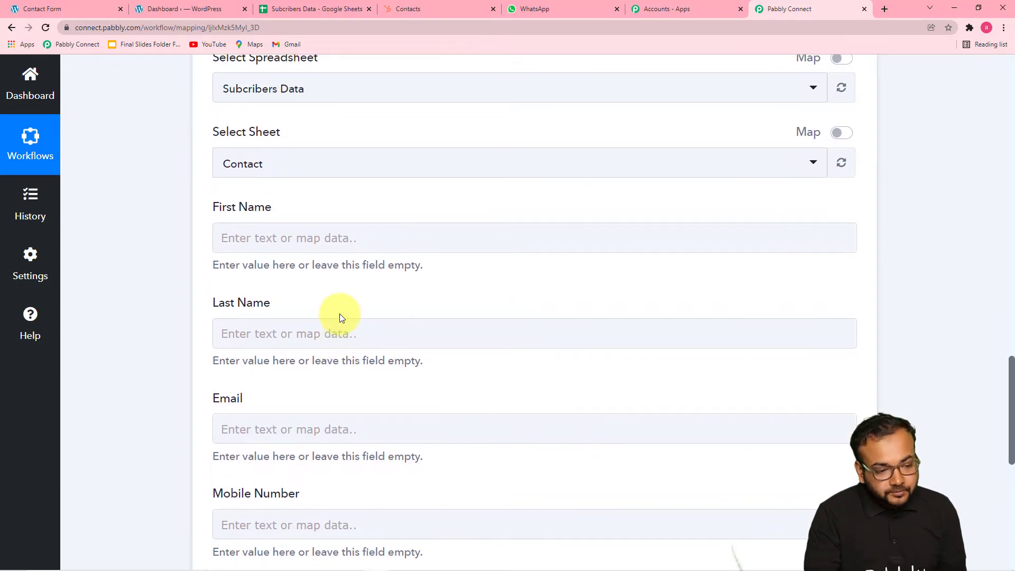
scroll(340, 317, "up", 10)
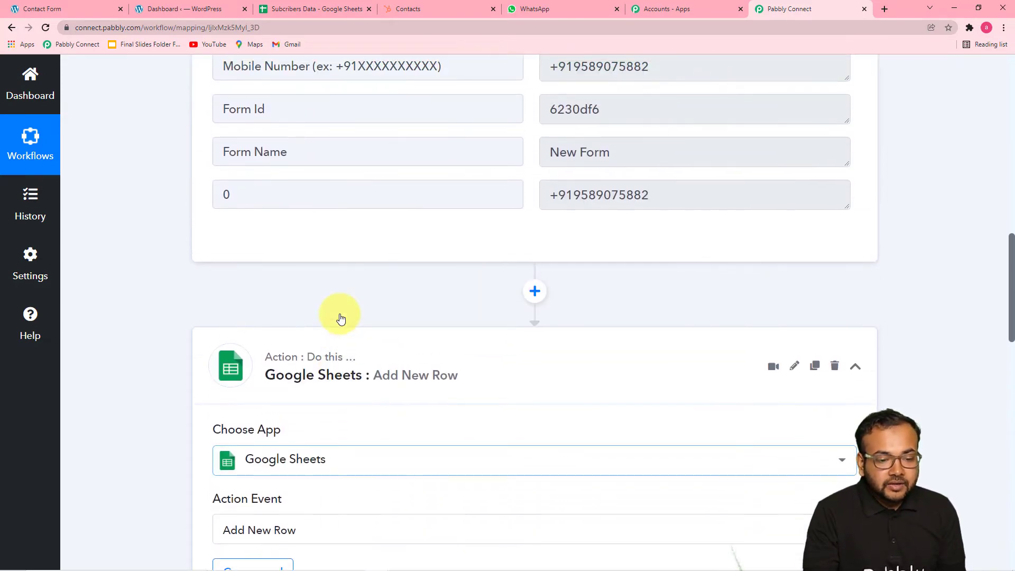
scroll(341, 317, "up", 3)
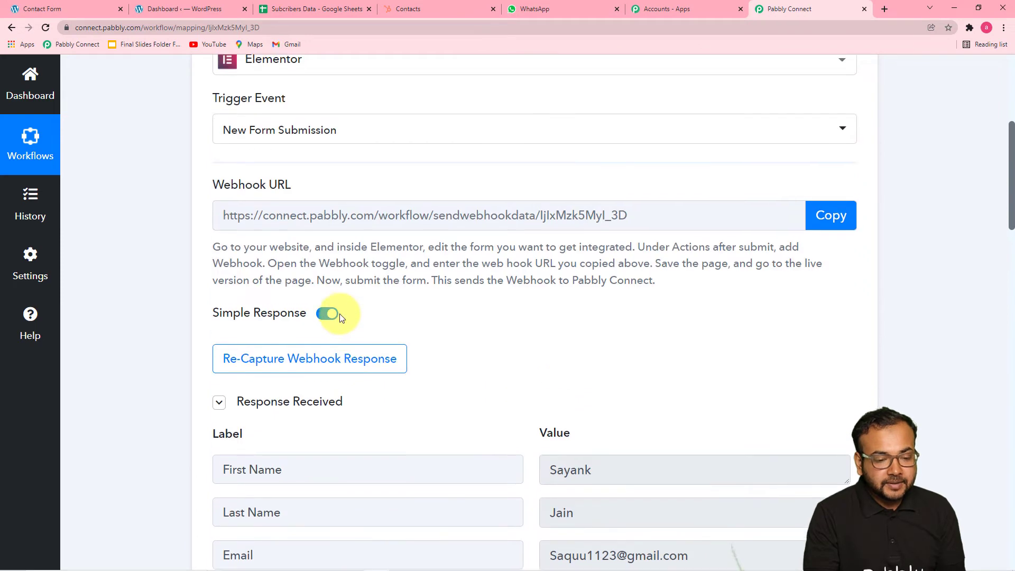
scroll(339, 313, "down", 4)
scroll(341, 314, "down", 4)
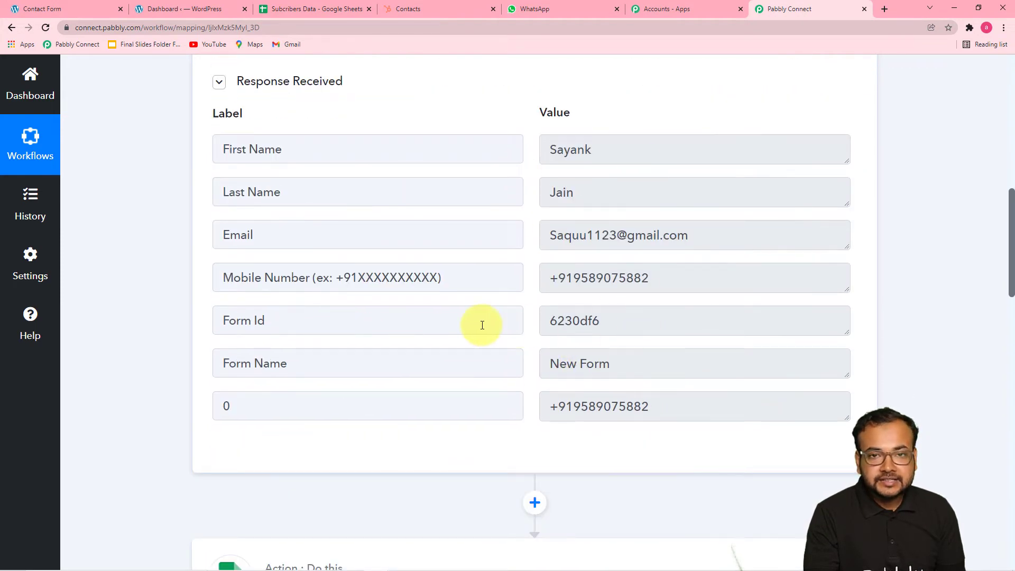
- Map the Elementor submission's first and last name into the First Name and Last Name columns
scroll(317, 306, "down", 5)
scroll(279, 322, "down", 10)
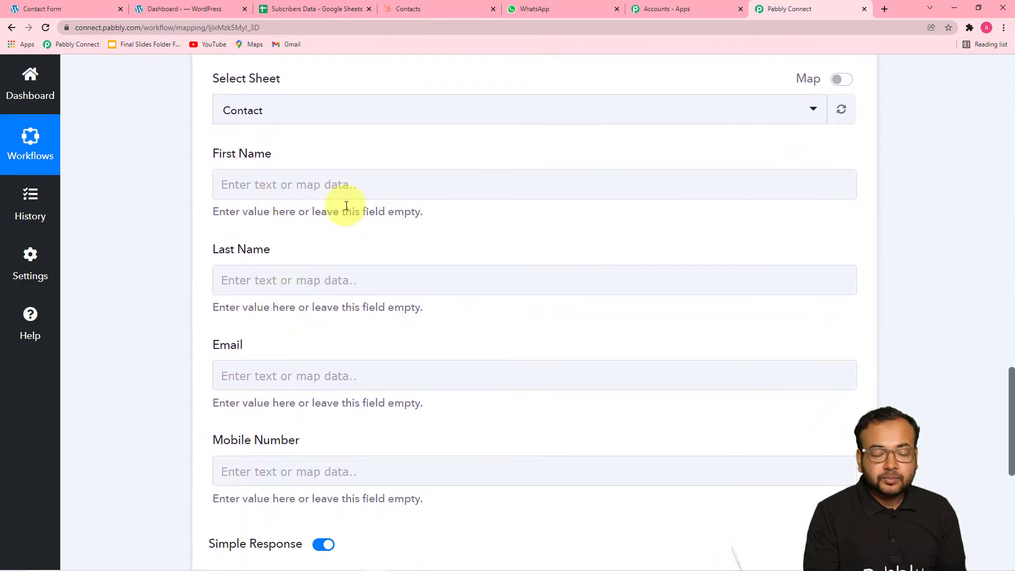
left_click(329, 186)
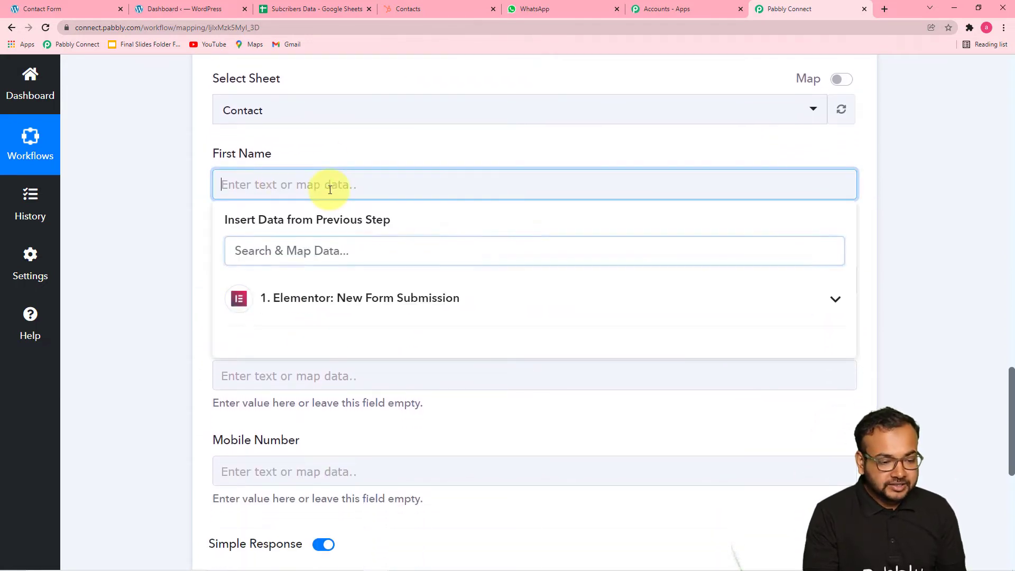
left_click(345, 306)
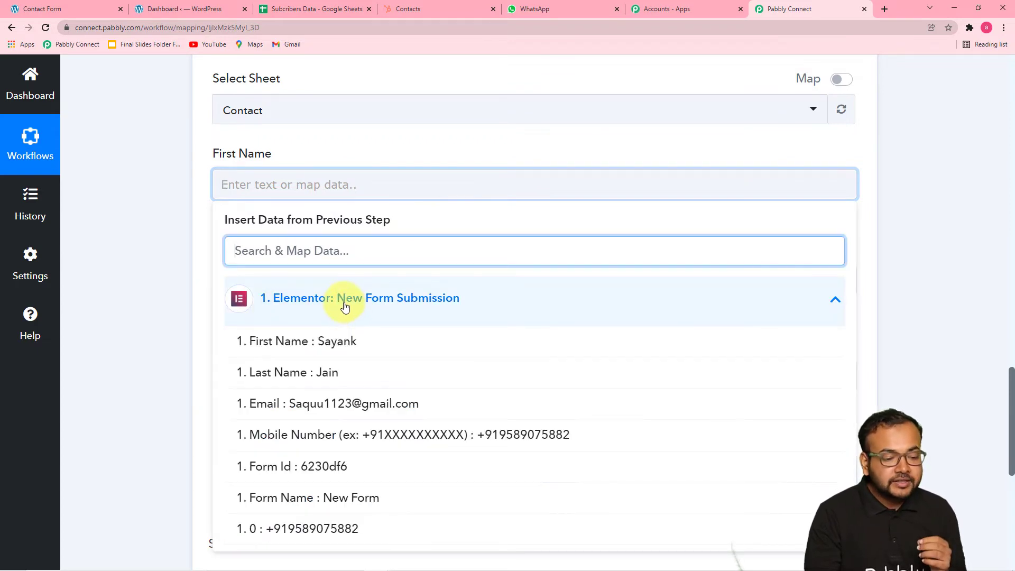
left_click(330, 341)
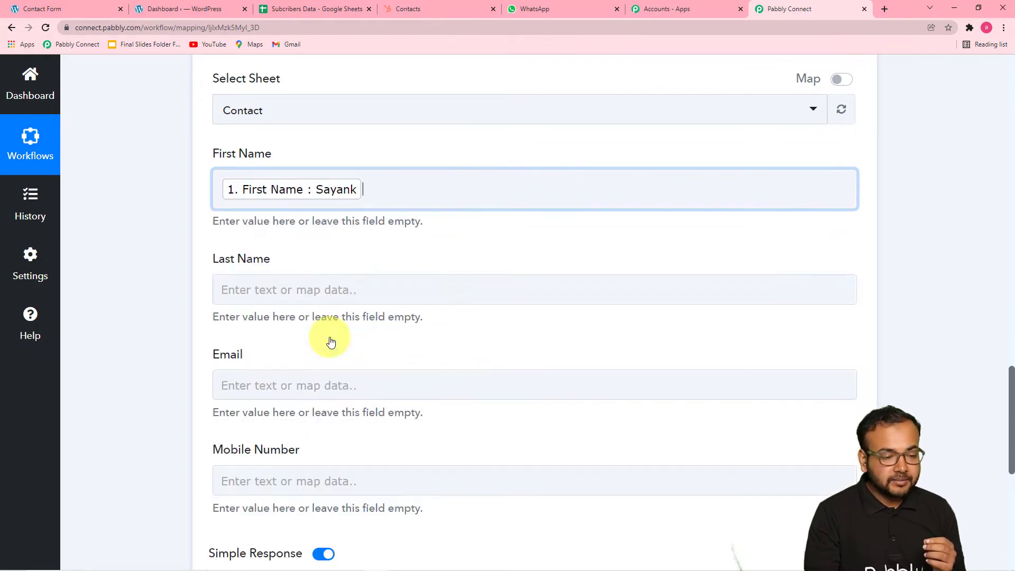
left_click(164, 233)
scroll(290, 285, "down", 1)
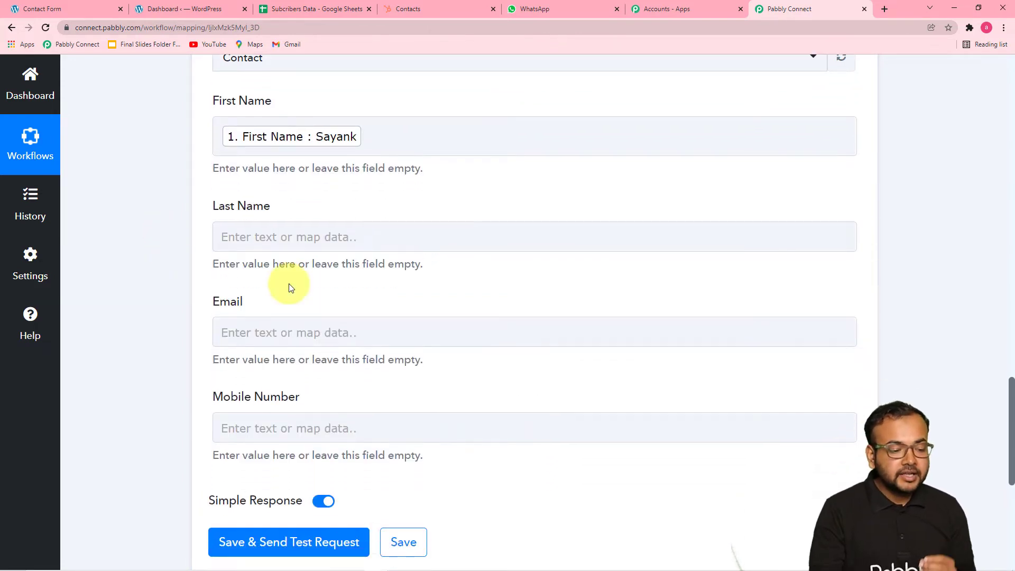
left_click(312, 238)
scroll(309, 211, "down", 2)
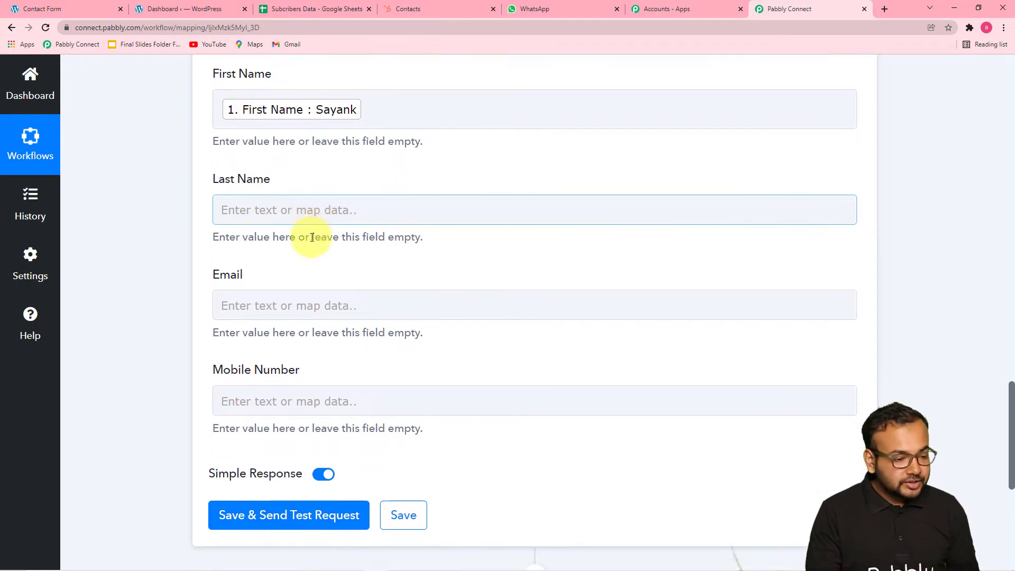
left_click(295, 130)
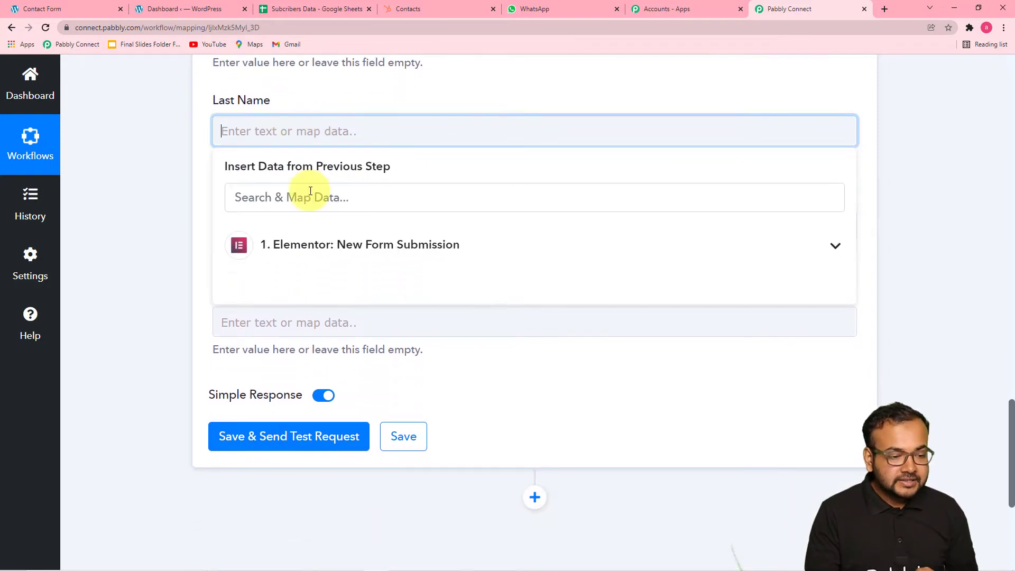
left_click(290, 252)
left_click(251, 325)
left_click(177, 227)
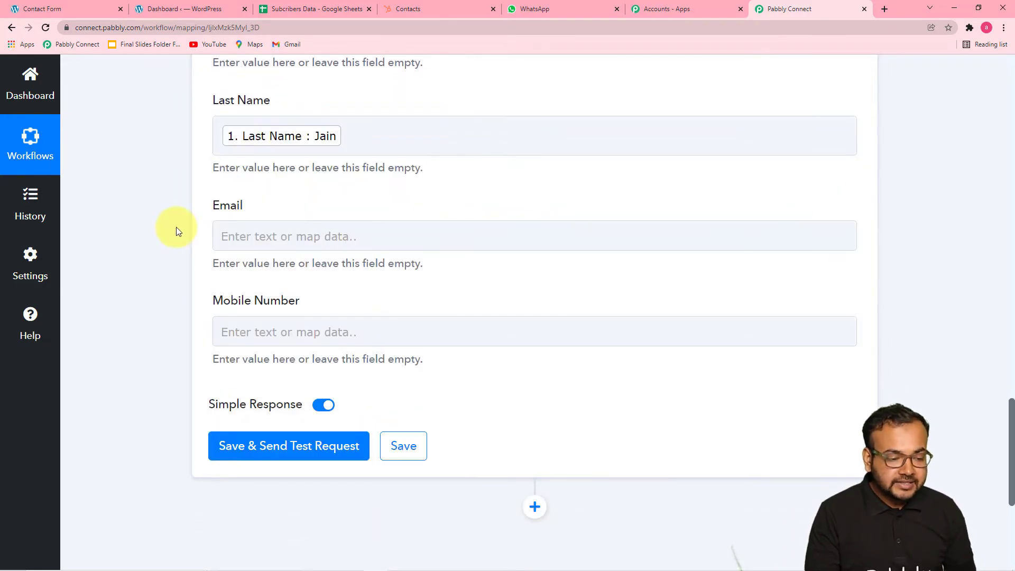
- Map the submitted email and mobile number into the Email and Mobile Number columns
scroll(177, 227, "down", 1)
left_click(301, 181)
left_click(345, 289)
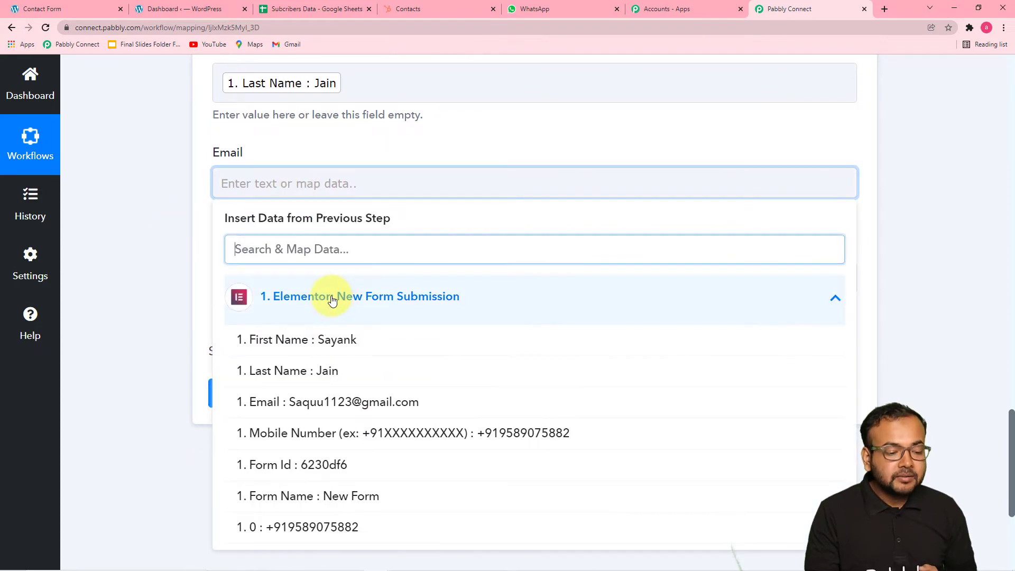
left_click(316, 406)
left_click(158, 255)
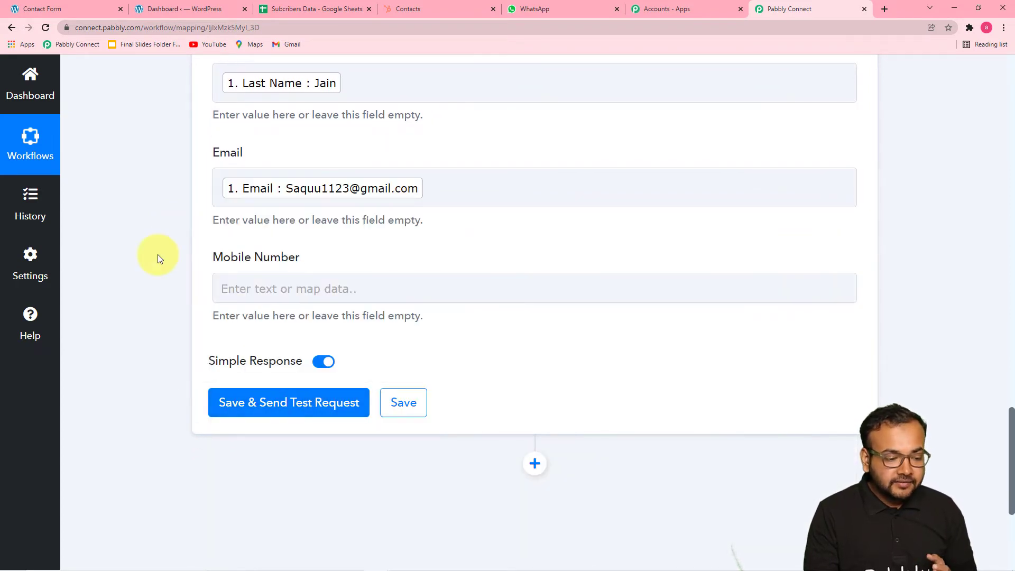
scroll(310, 278, "down", 1)
left_click(330, 233)
scroll(329, 234, "down", 4)
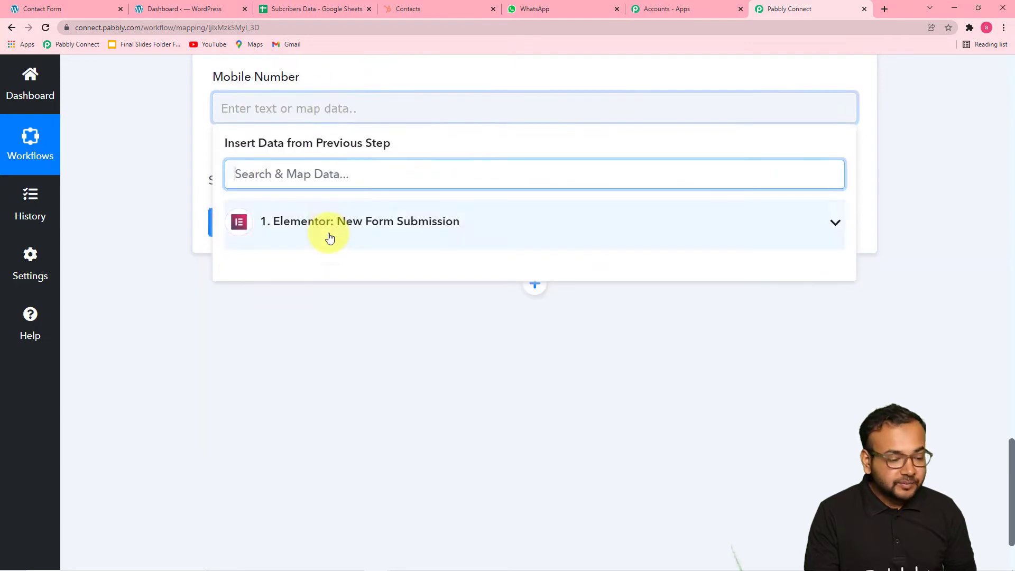
left_click(353, 148)
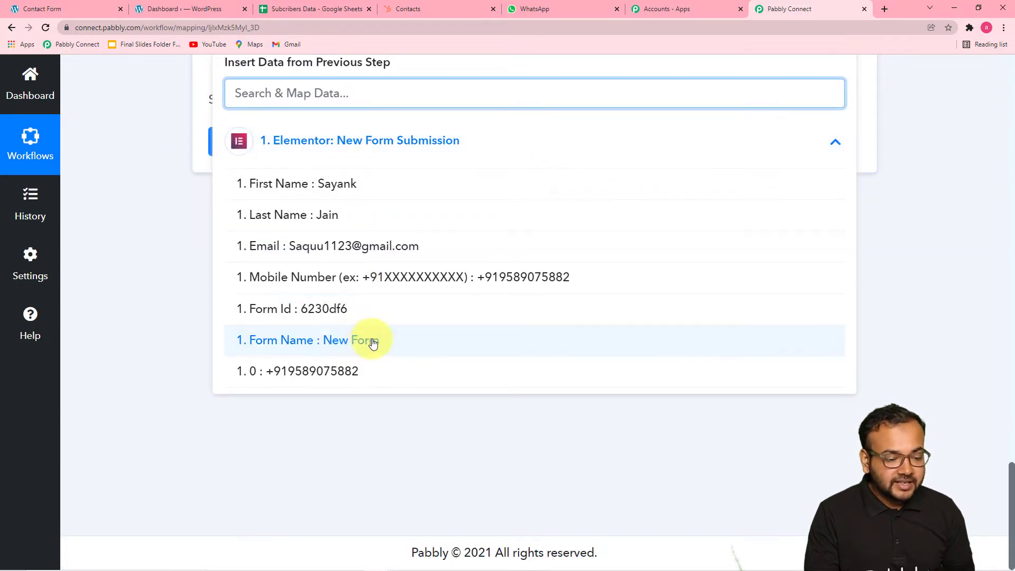
left_click(513, 286)
left_click(259, 280)
scroll(292, 299, "up", 3)
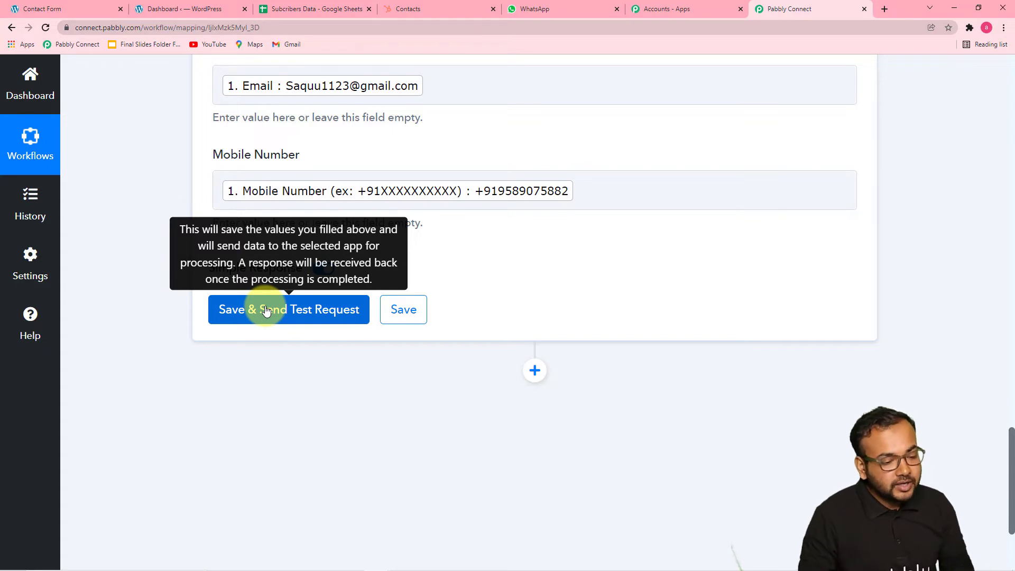
- Save and send a test row, confirming it landed in Contact!A8:D8 of Subcribers Data
left_click(266, 310)
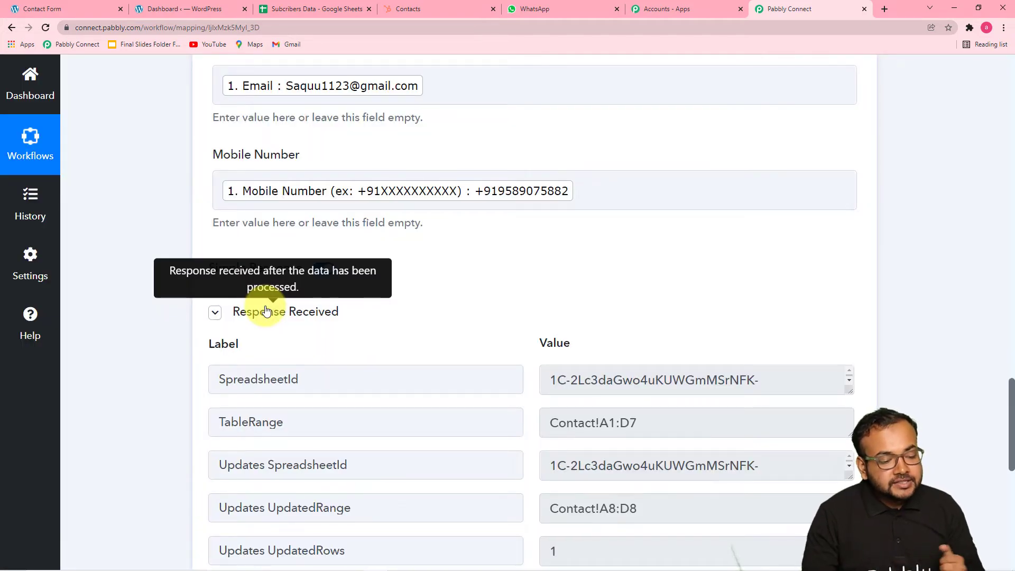
scroll(266, 311, "down", 6)
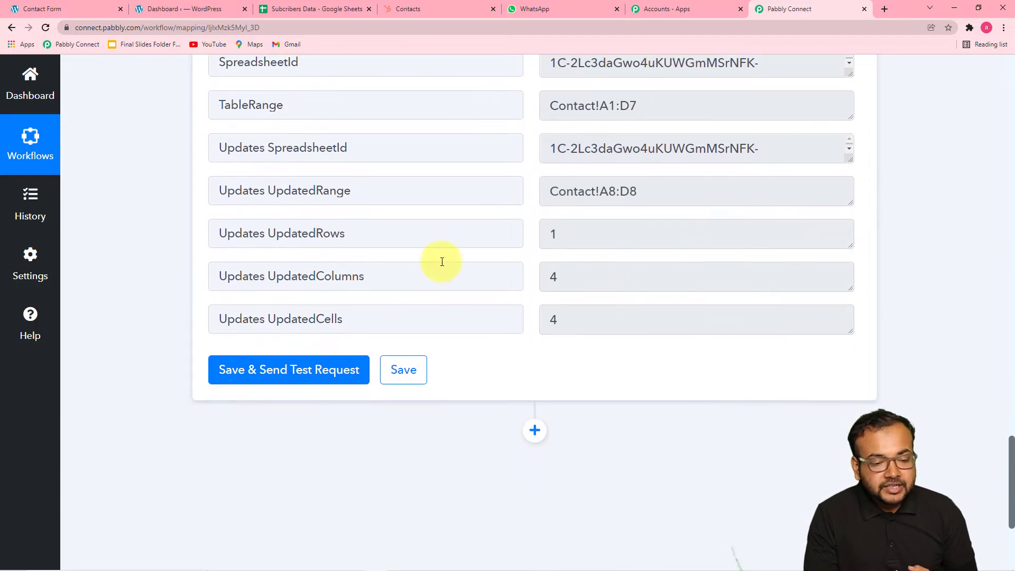
scroll(442, 262, "up", 2)
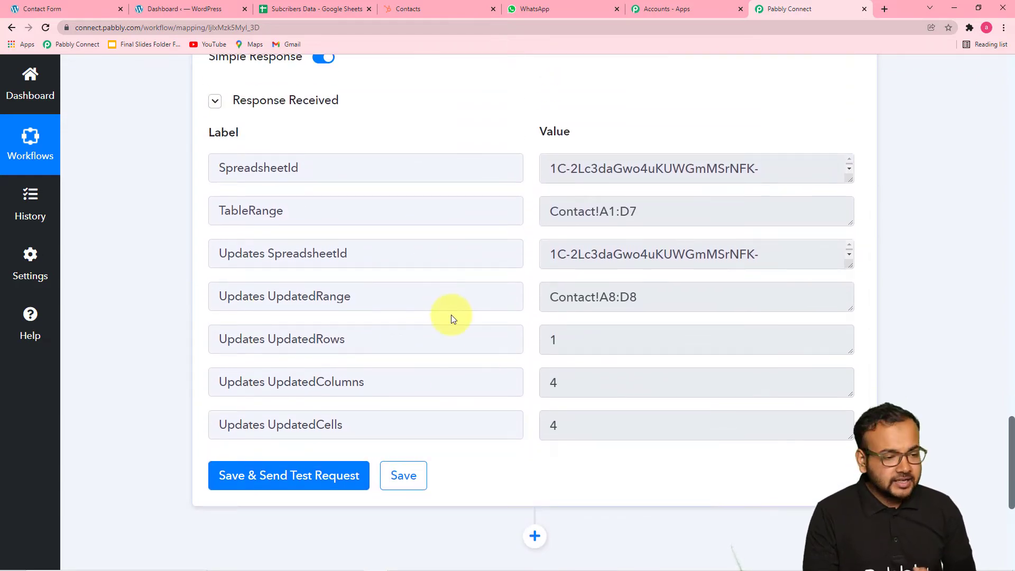
left_click(317, 9)
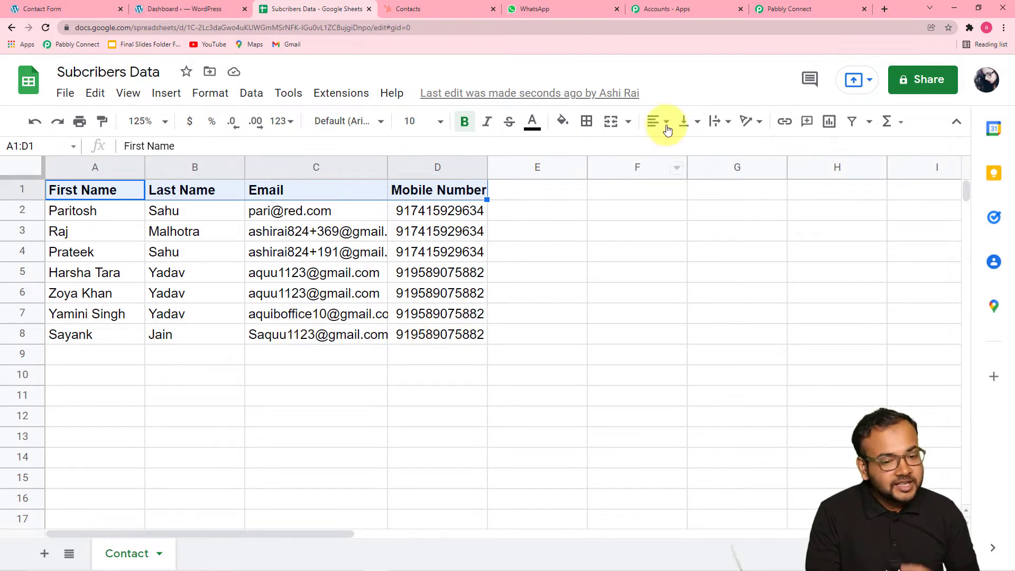
left_click(778, 10)
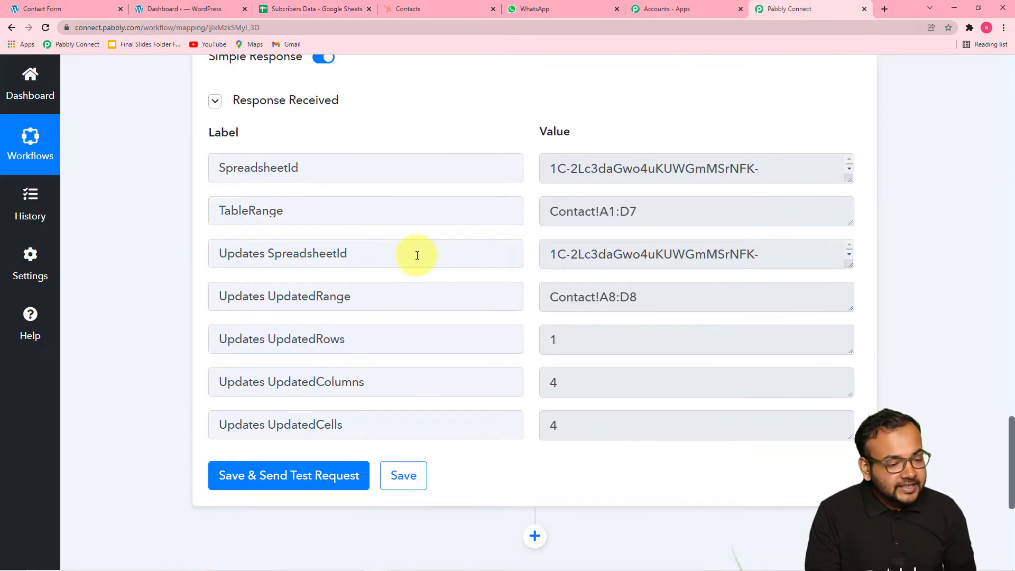
scroll(432, 343, "down", 3)
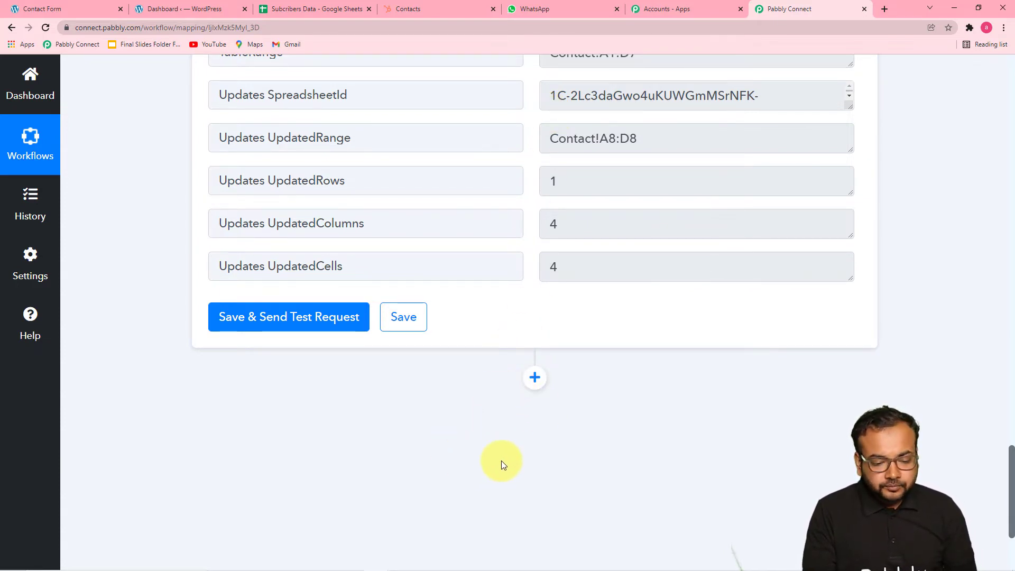
- Review existing HubSpot contacts, then add a new action step below Google Sheets
left_click(417, 11)
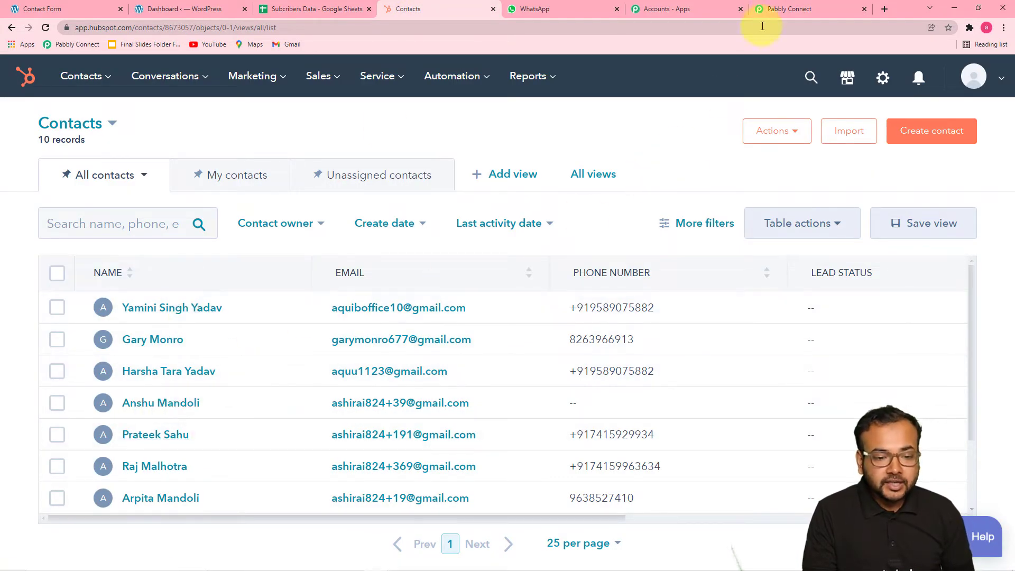
left_click(773, 9)
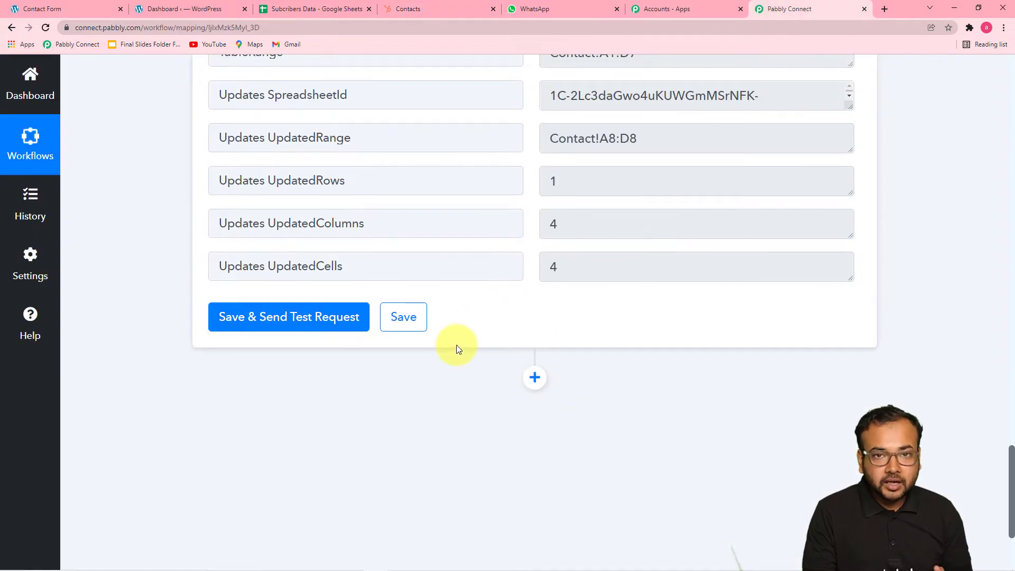
left_click(536, 378)
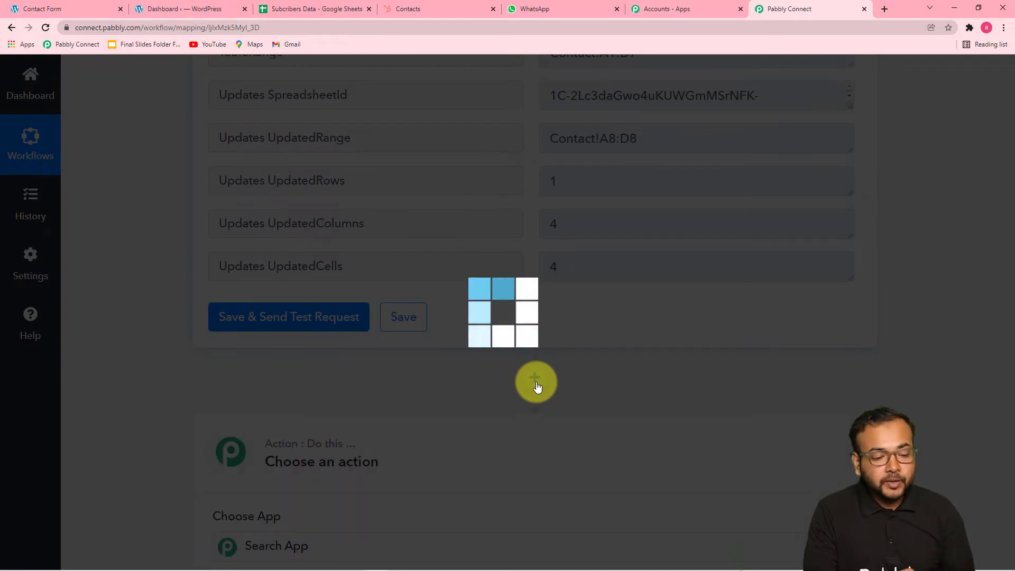
- Set the step to HubSpot CRM 'Create a Contact (with Basic Properties)' and bring up its connection panel
scroll(465, 370, "down", 3)
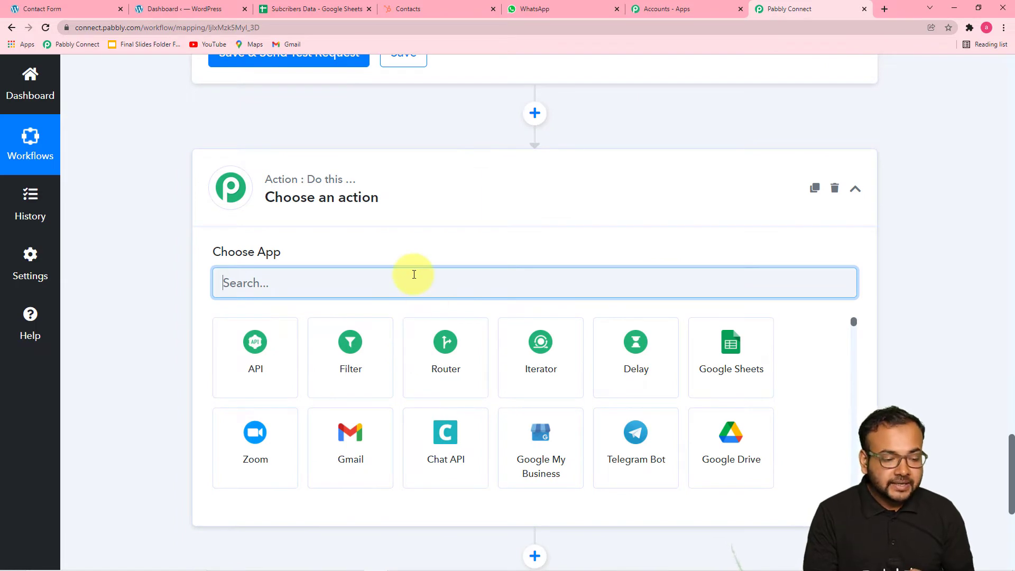
type("hub")
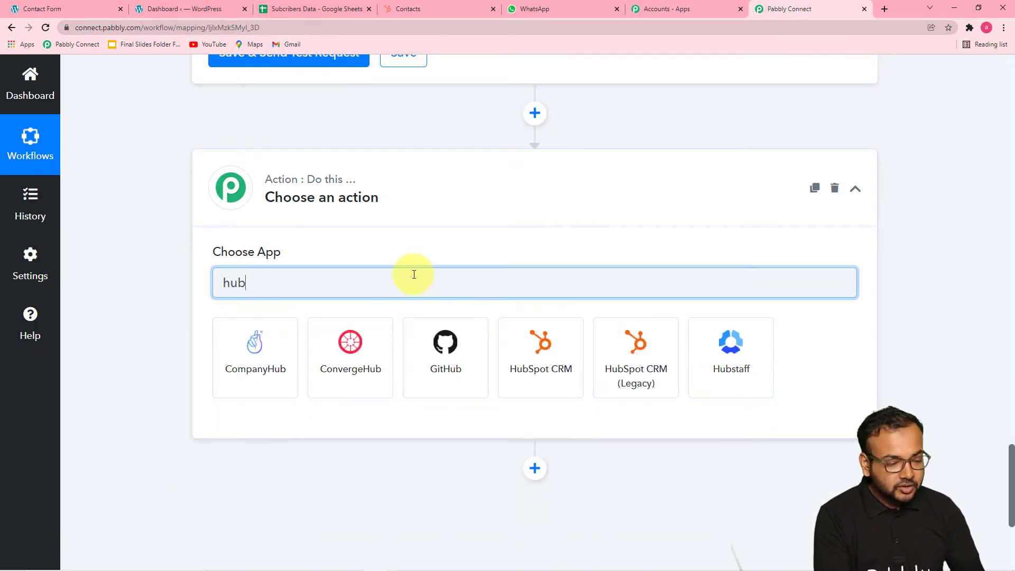
left_click(546, 379)
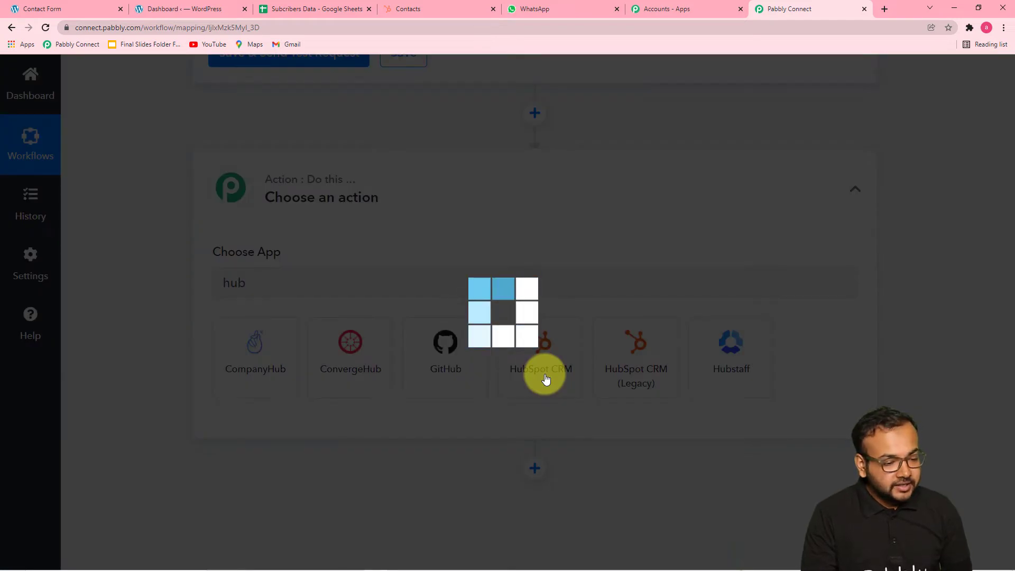
scroll(356, 365, "down", 4)
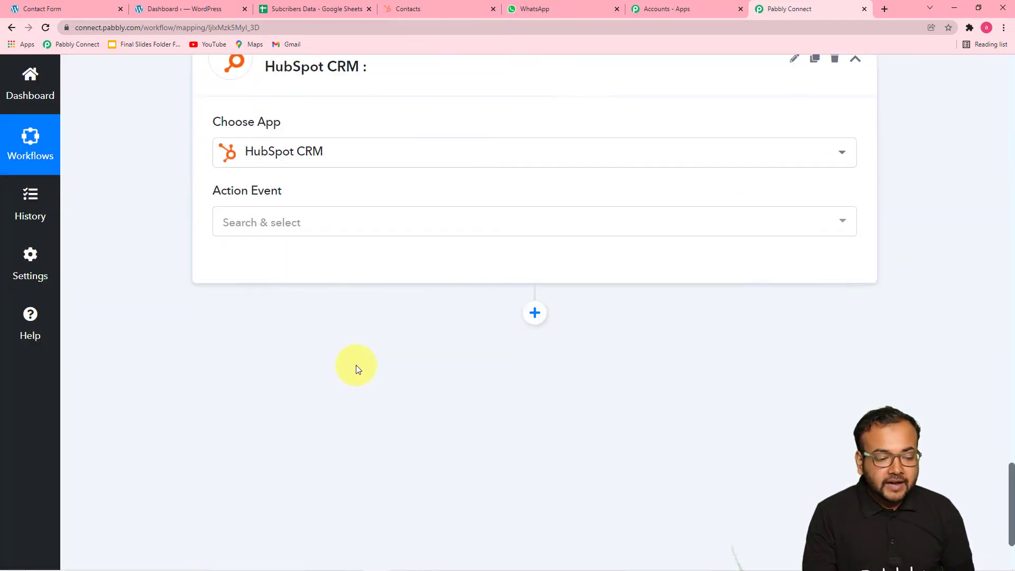
left_click(361, 138)
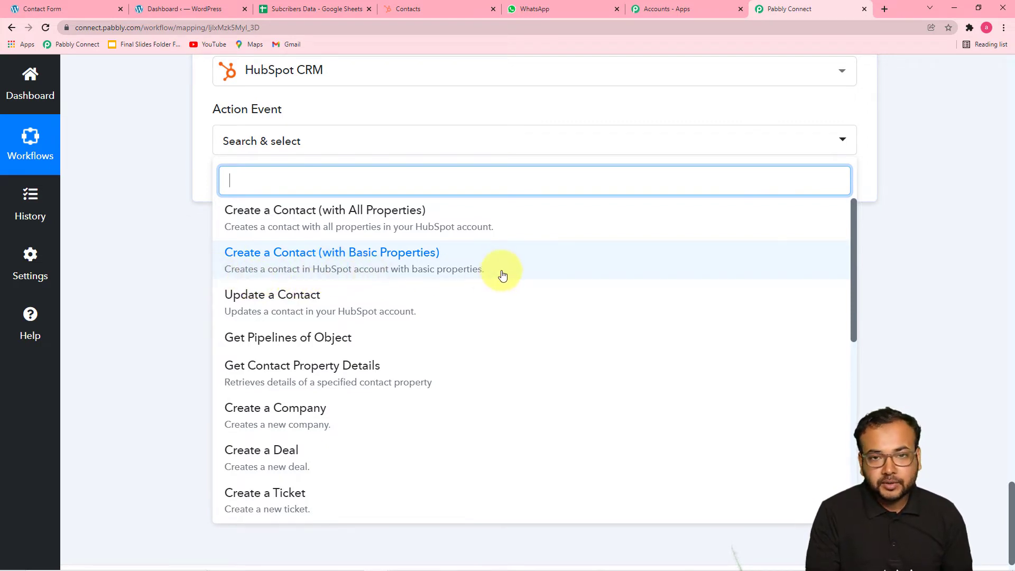
left_click(416, 262)
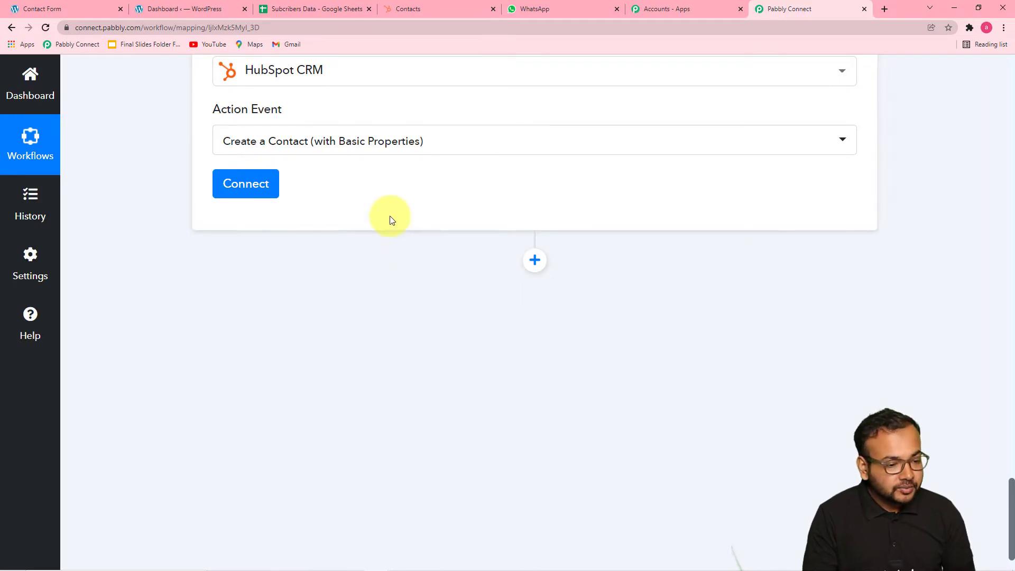
left_click(245, 184)
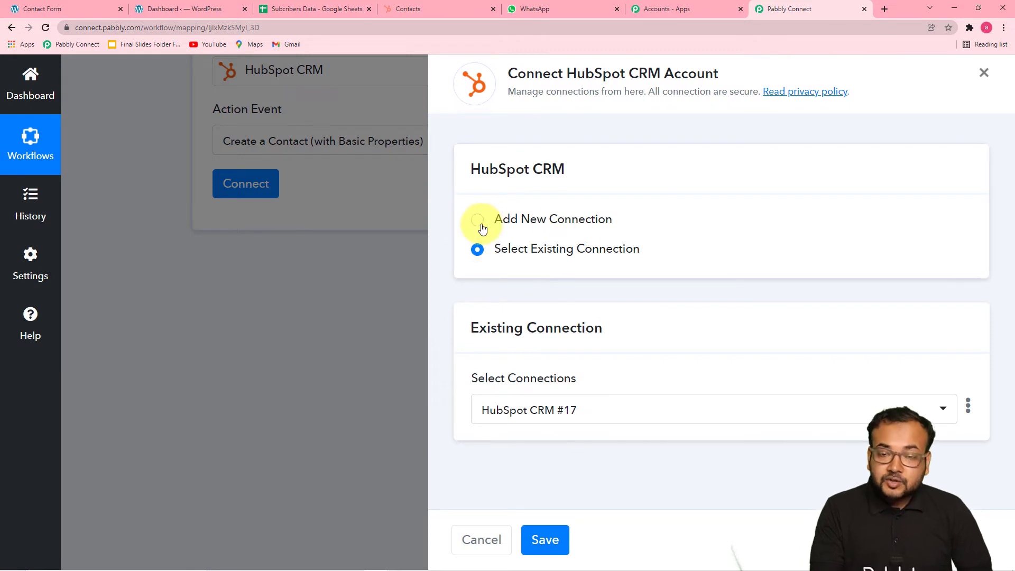
- Start a new HubSpot CRM #18 connection and switch to HubSpot's Contacts list to find the API key
left_click(481, 222)
scroll(503, 267, "down", 3)
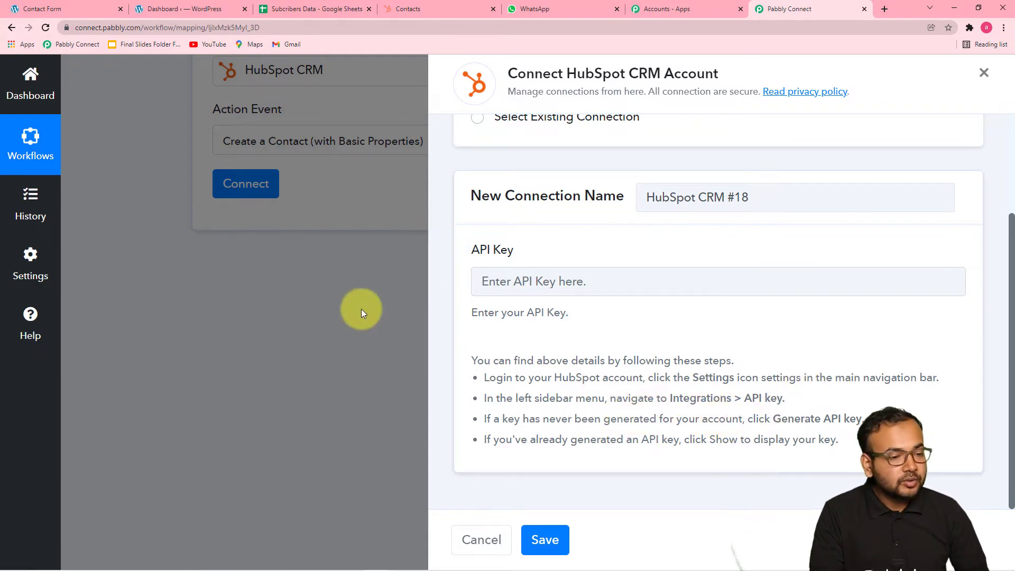
left_click(406, 8)
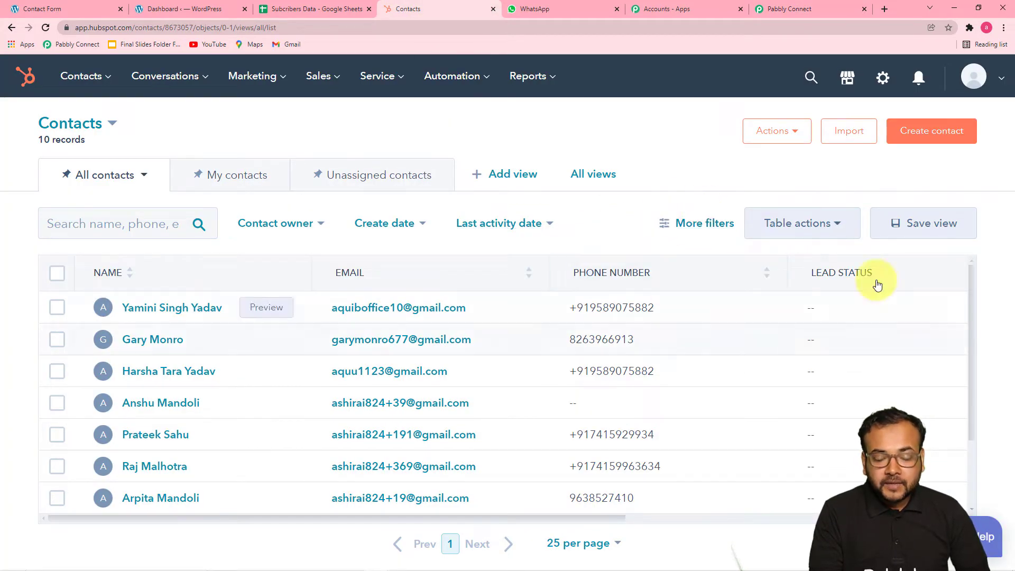
- Open HubSpot's Integrations > API Key settings page
left_click(882, 81)
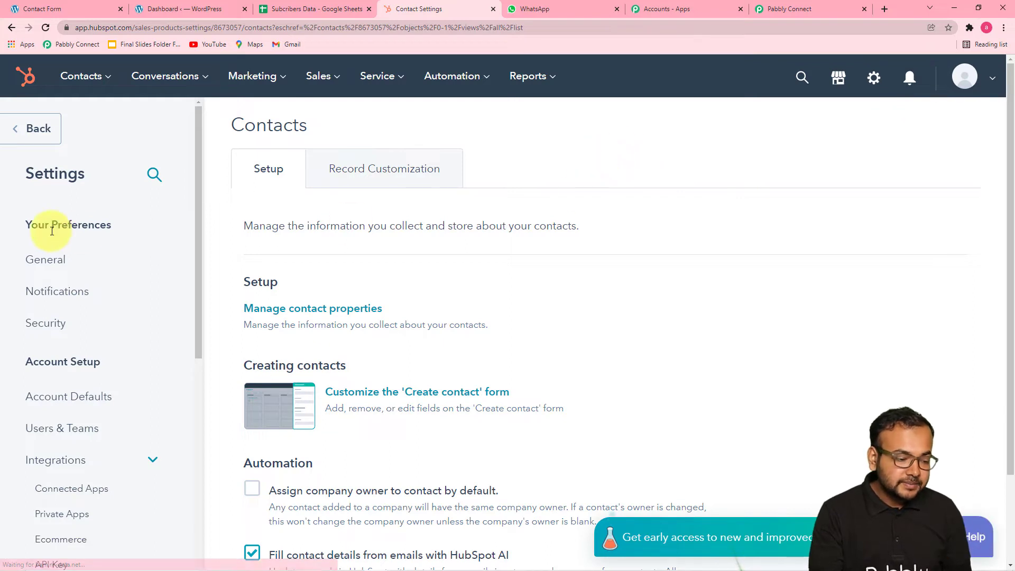
scroll(91, 271, "down", 3)
scroll(91, 270, "up", 1)
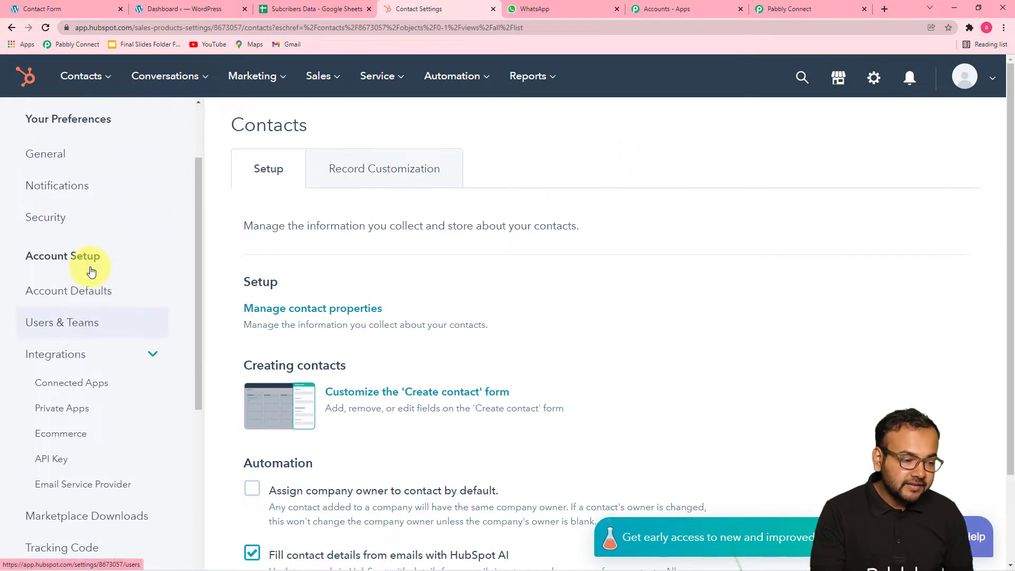
scroll(90, 267, "down", 2)
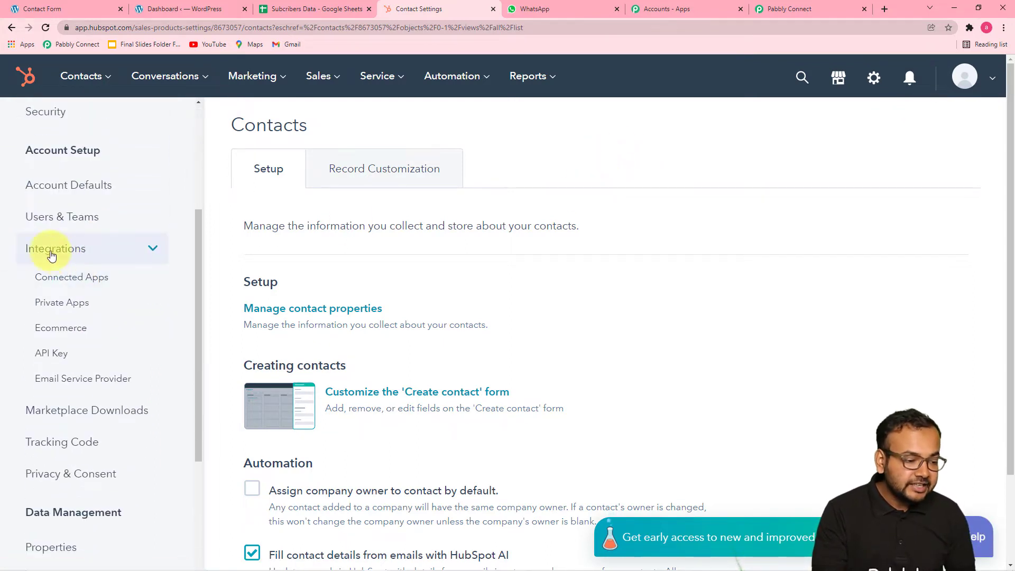
left_click(91, 252)
left_click(91, 251)
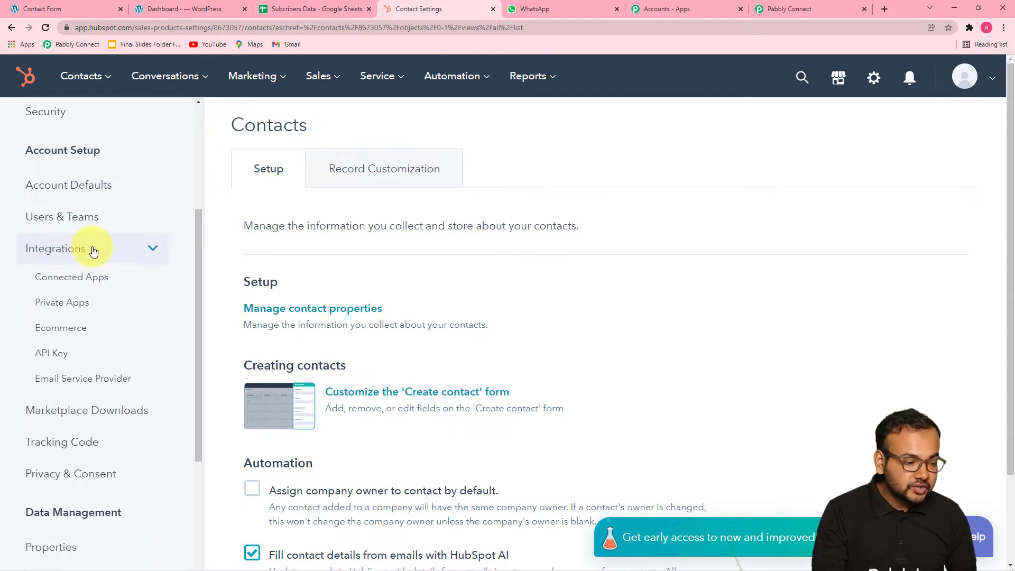
left_click(60, 353)
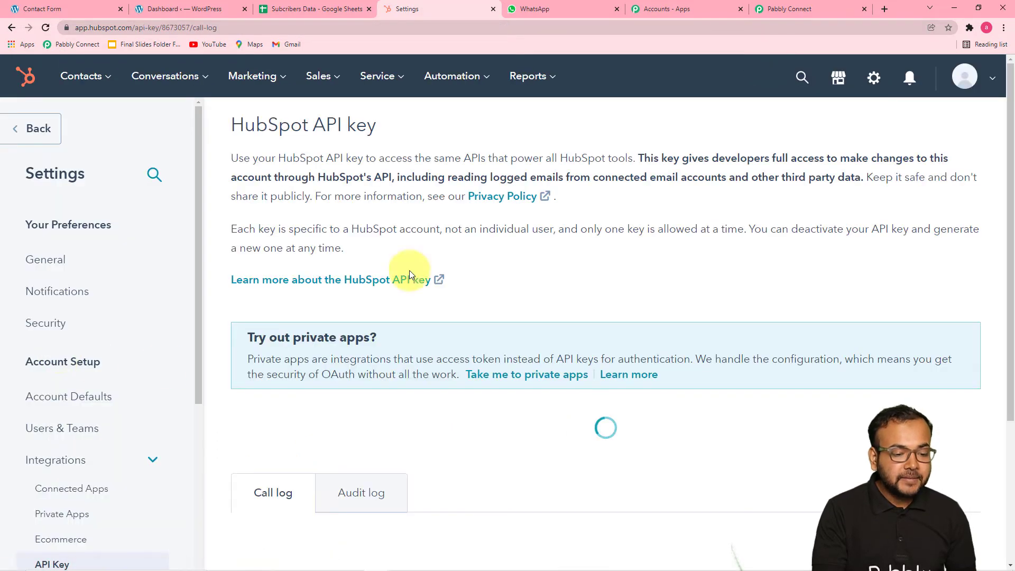
- Reveal the active HubSpot API key past the reCAPTCHA check, copy it, and return to Pabbly
scroll(476, 221, "down", 5)
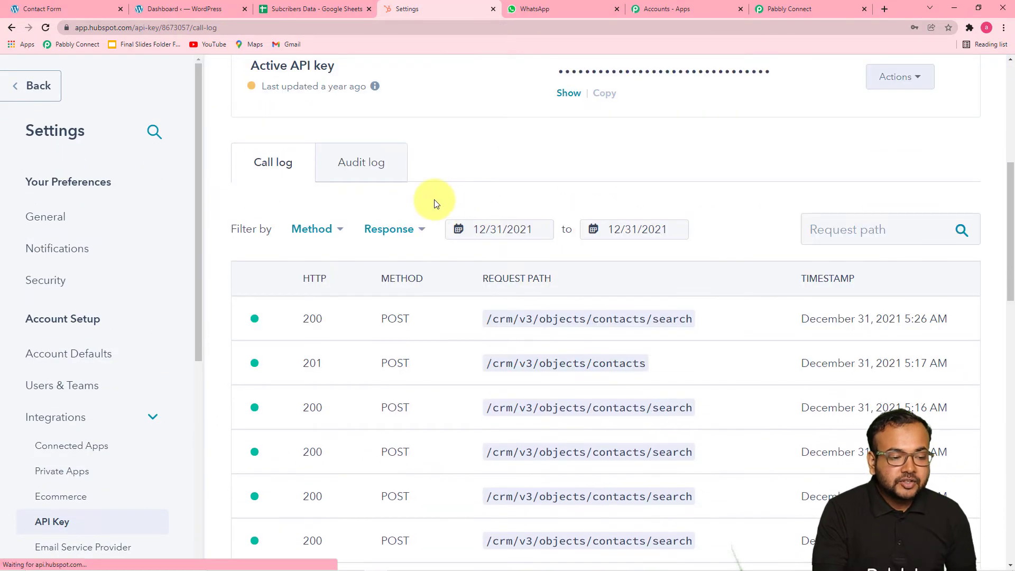
scroll(435, 203, "up", 2)
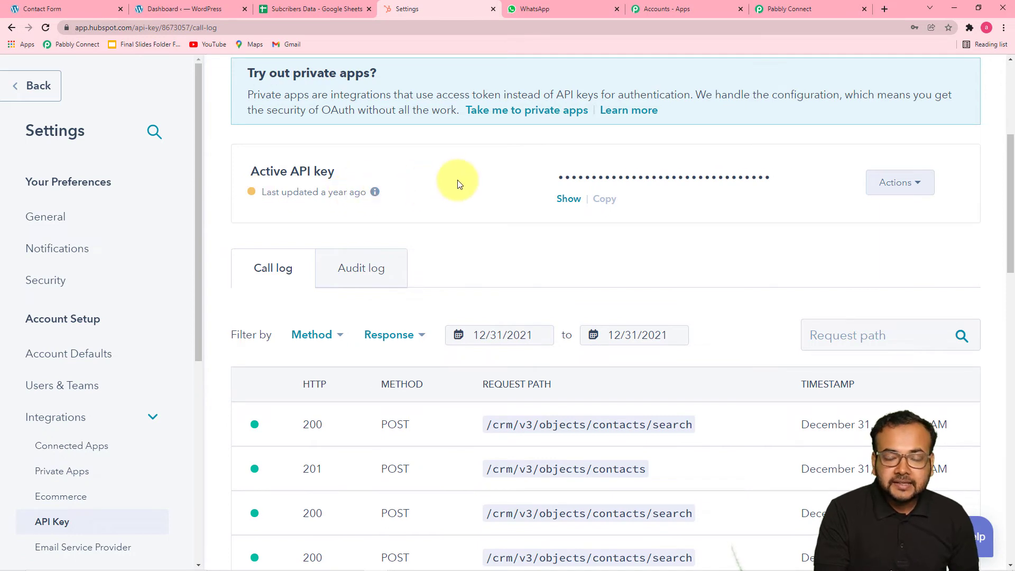
left_click(567, 201)
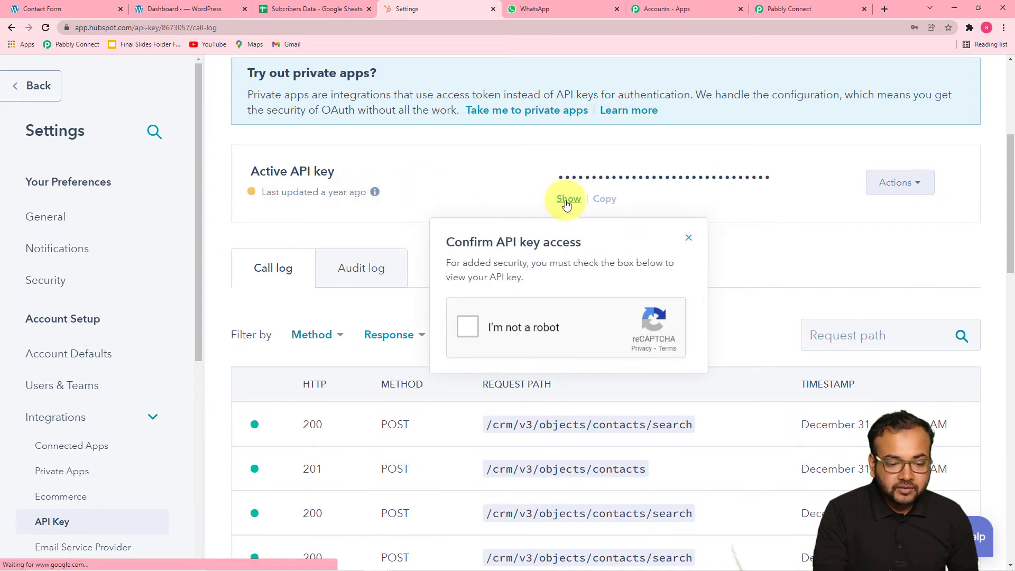
left_click(473, 324)
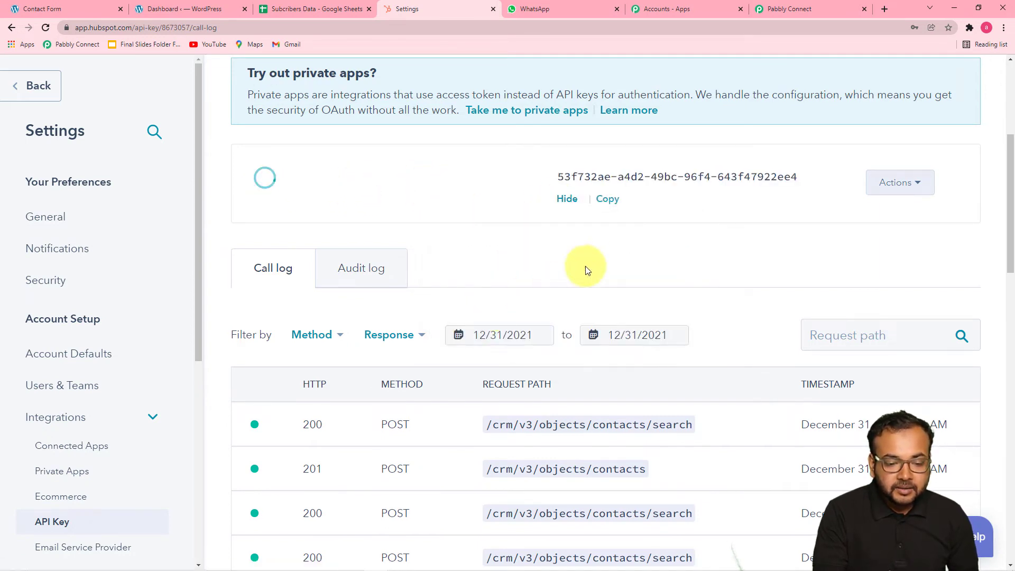
left_click(608, 201)
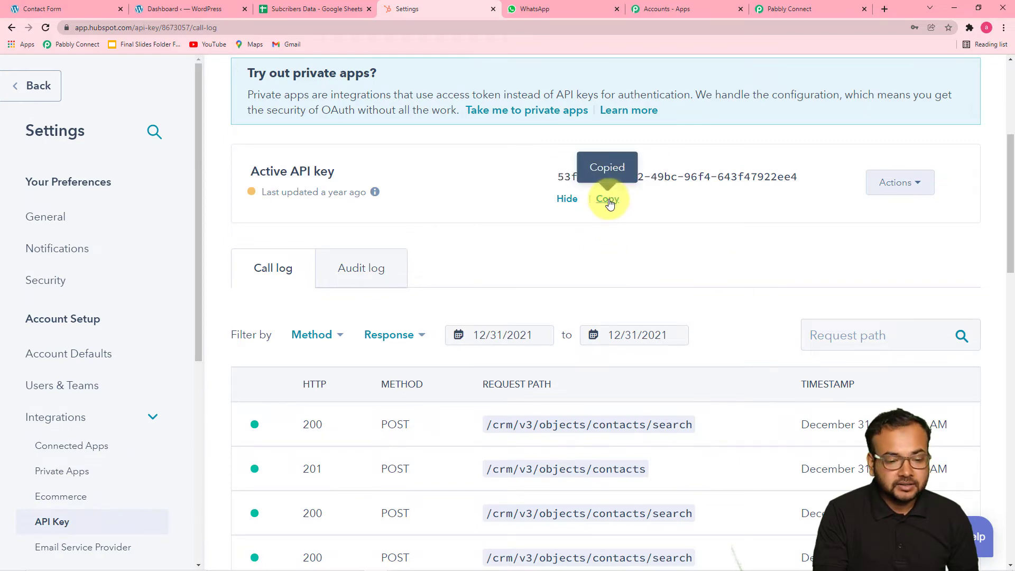
left_click(783, 9)
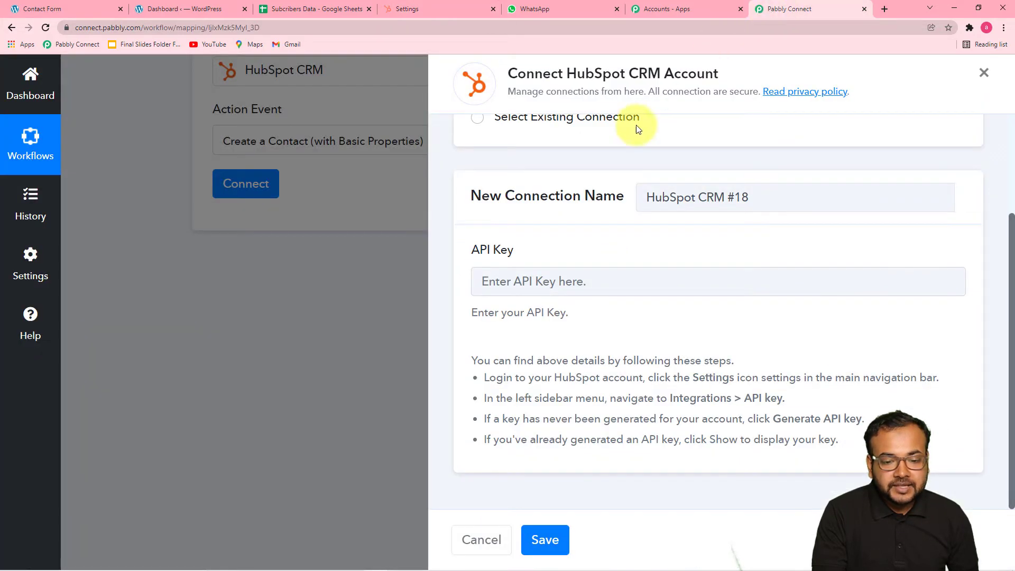
- Paste the copied API key, save the HubSpot CRM connection, and review the contact fields
right_click(496, 281)
left_click(531, 369)
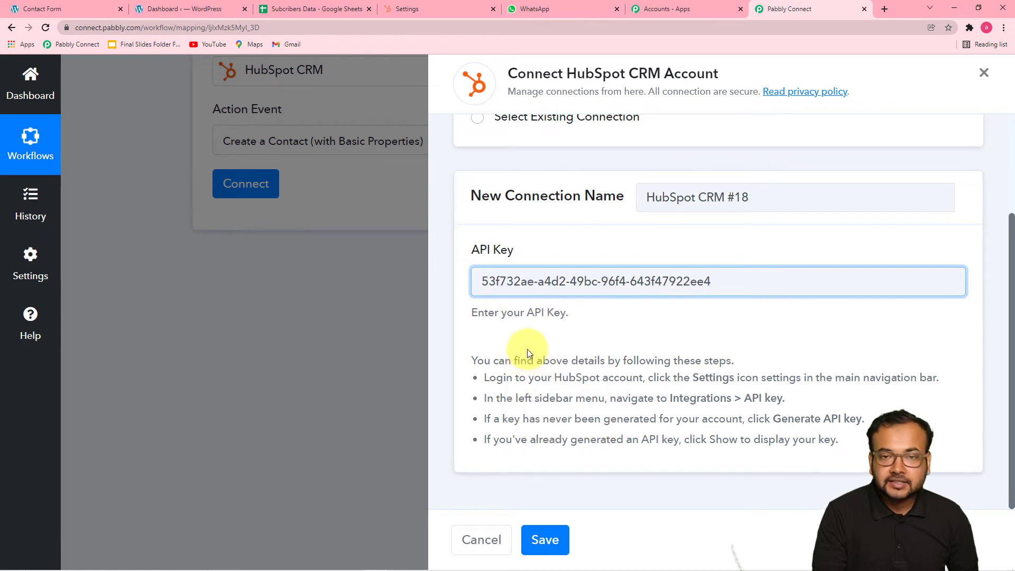
left_click(544, 540)
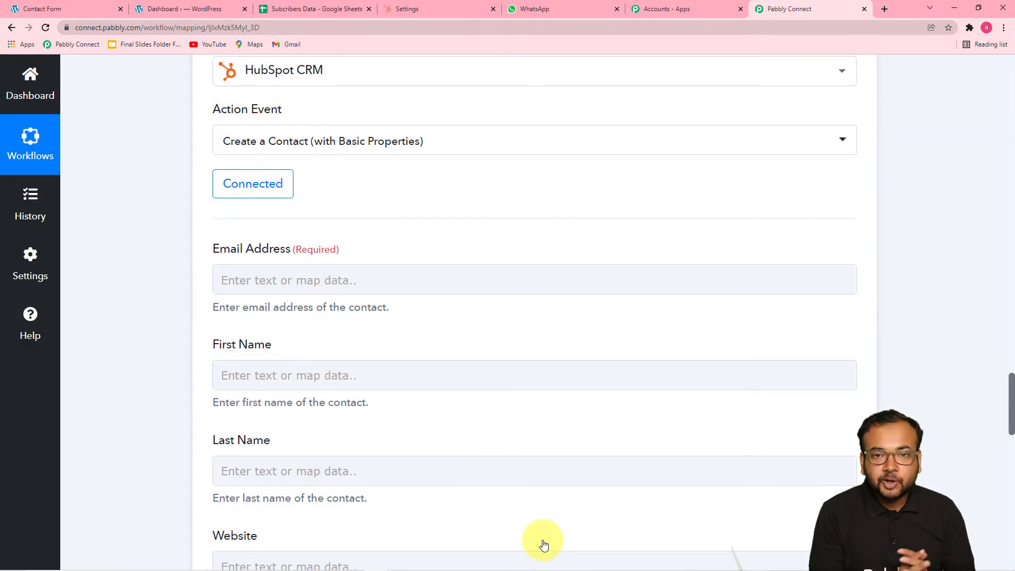
scroll(487, 429, "down", 2)
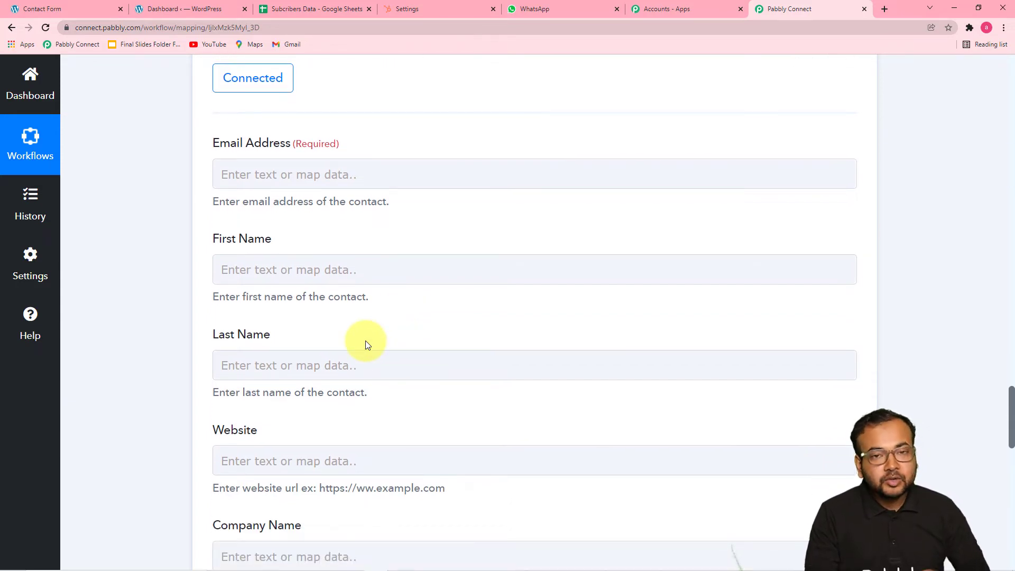
left_click(443, 261)
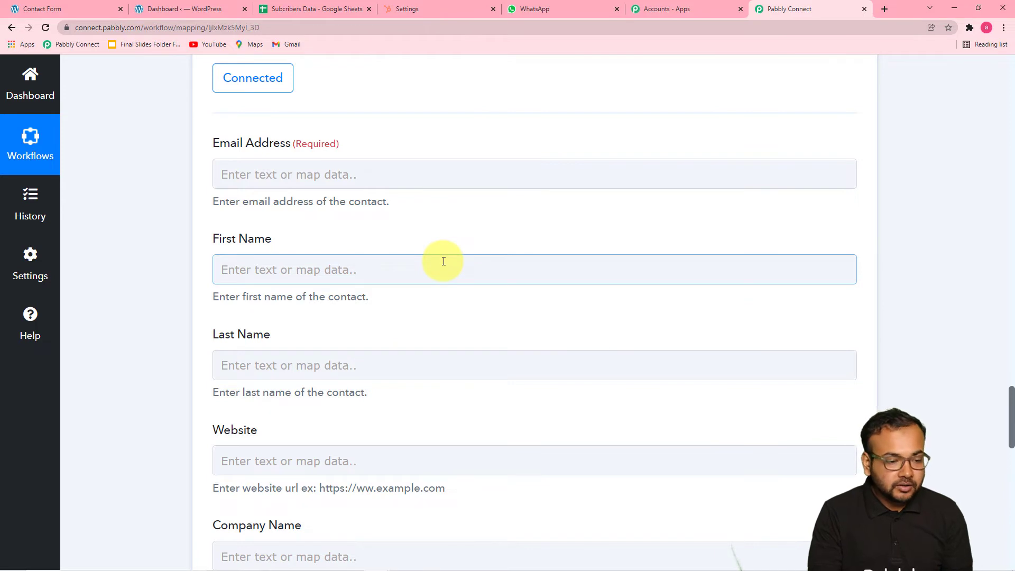
scroll(443, 254, "down", 4)
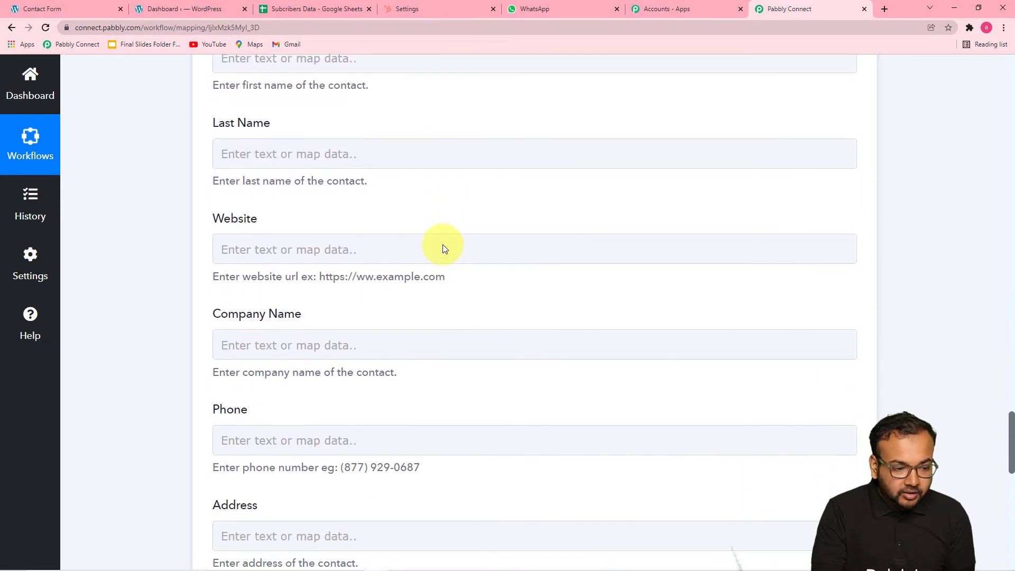
scroll(442, 249, "down", 1)
scroll(442, 248, "up", 3)
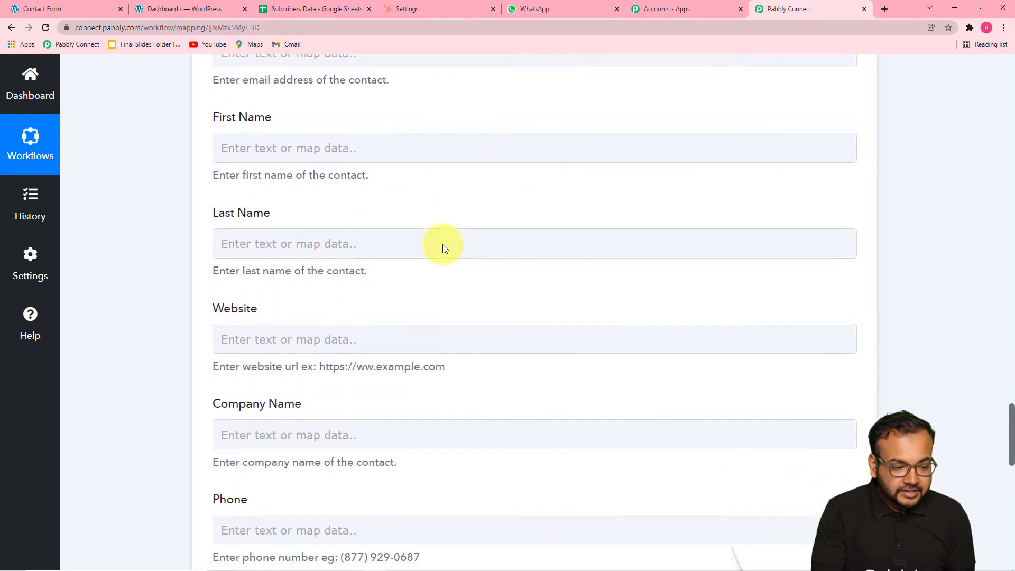
scroll(443, 249, "up", 4)
scroll(443, 249, "down", 2)
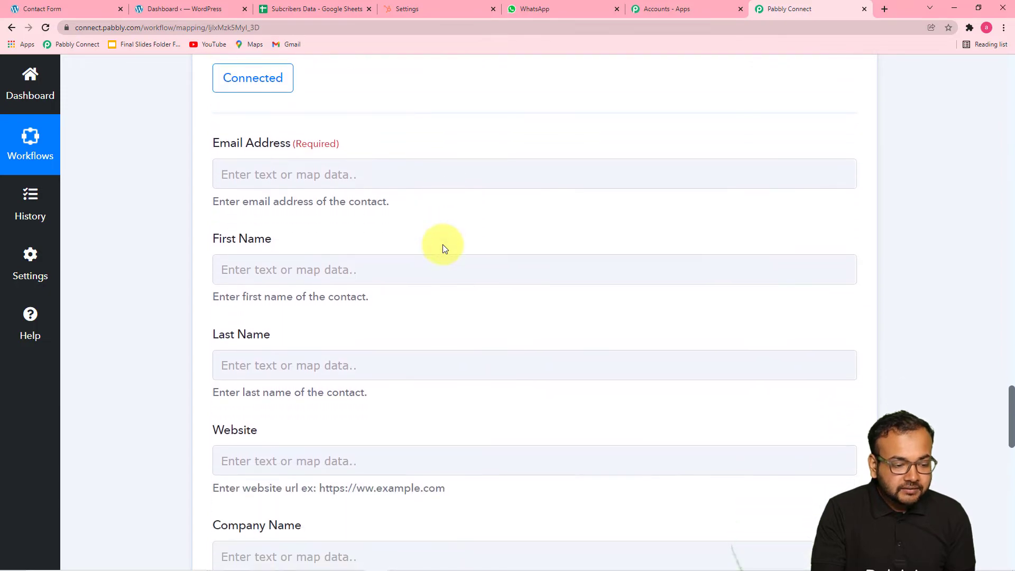
scroll(426, 226, "up", 3)
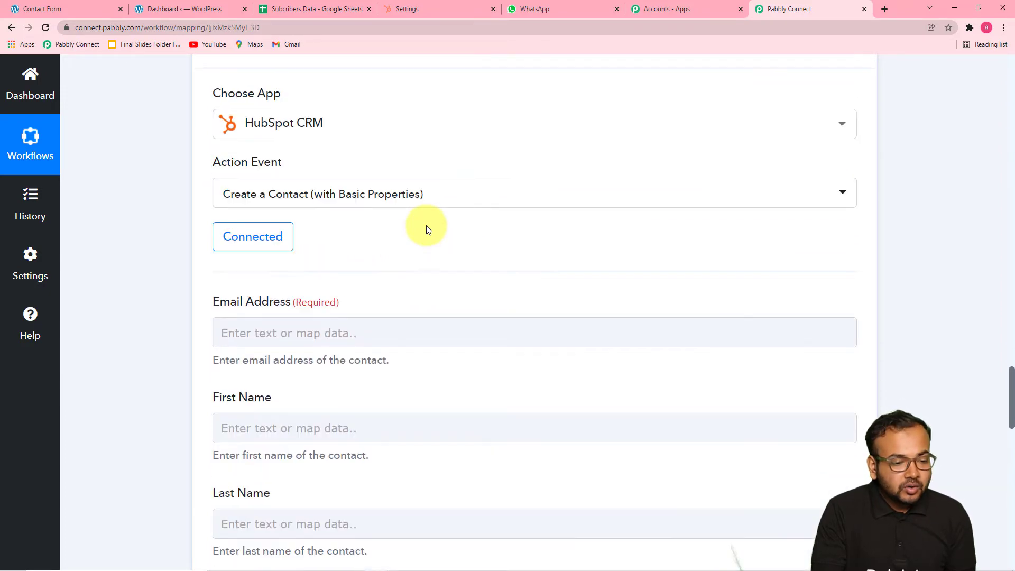
scroll(427, 229, "up", 10)
scroll(427, 229, "up", 15)
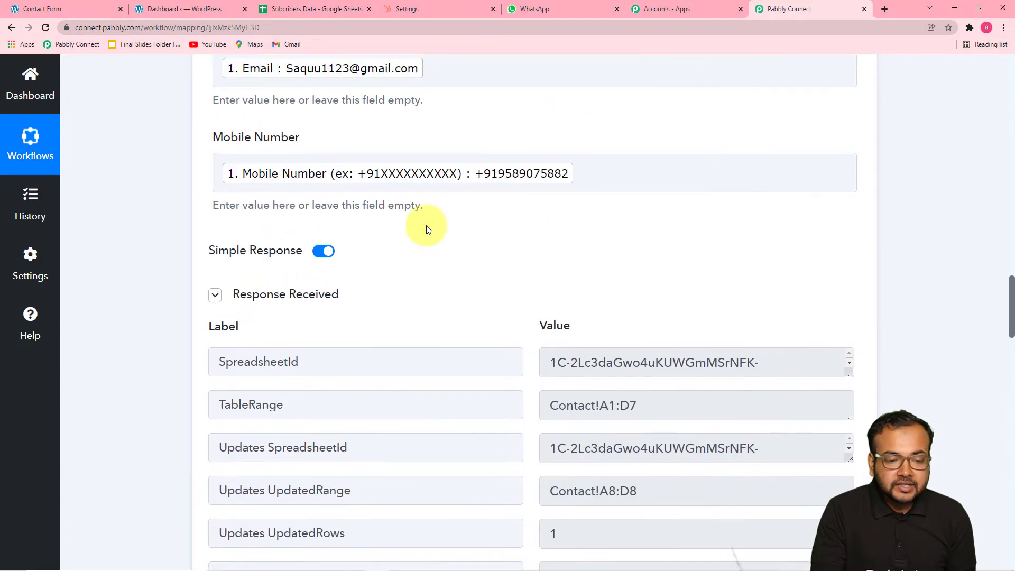
scroll(427, 229, "up", 5)
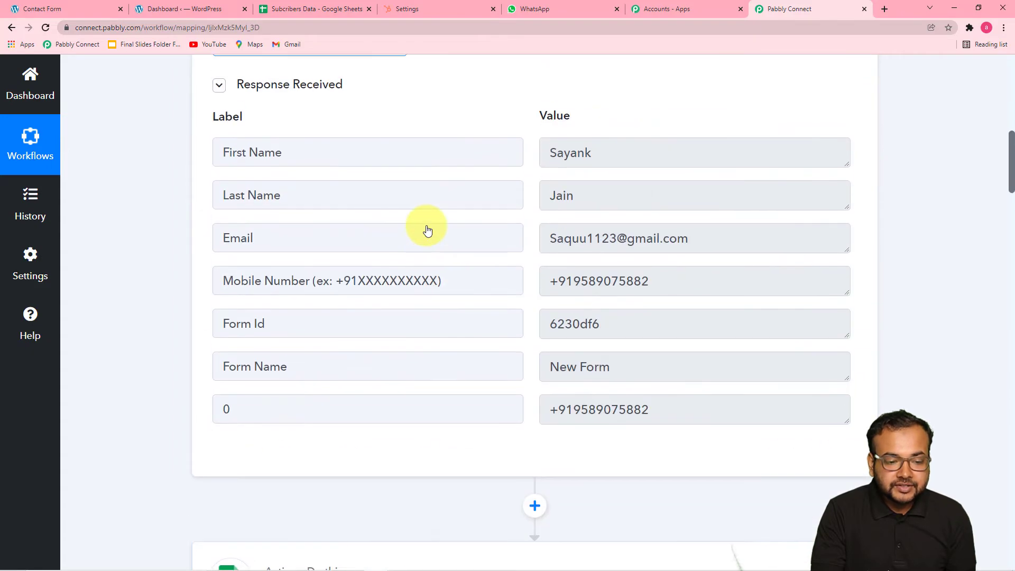
scroll(428, 227, "down", 8)
scroll(427, 227, "down", 17)
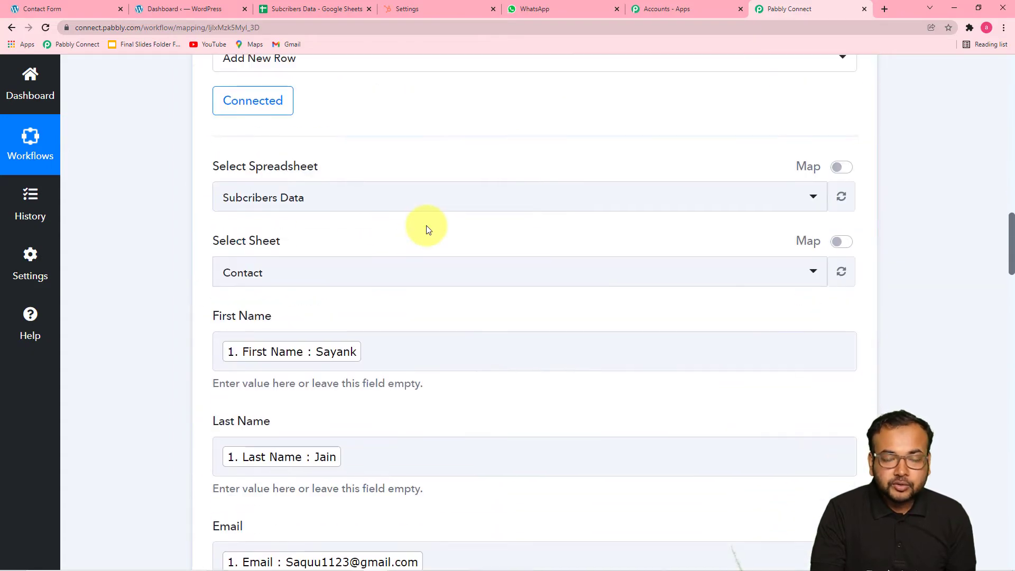
scroll(426, 225, "down", 20)
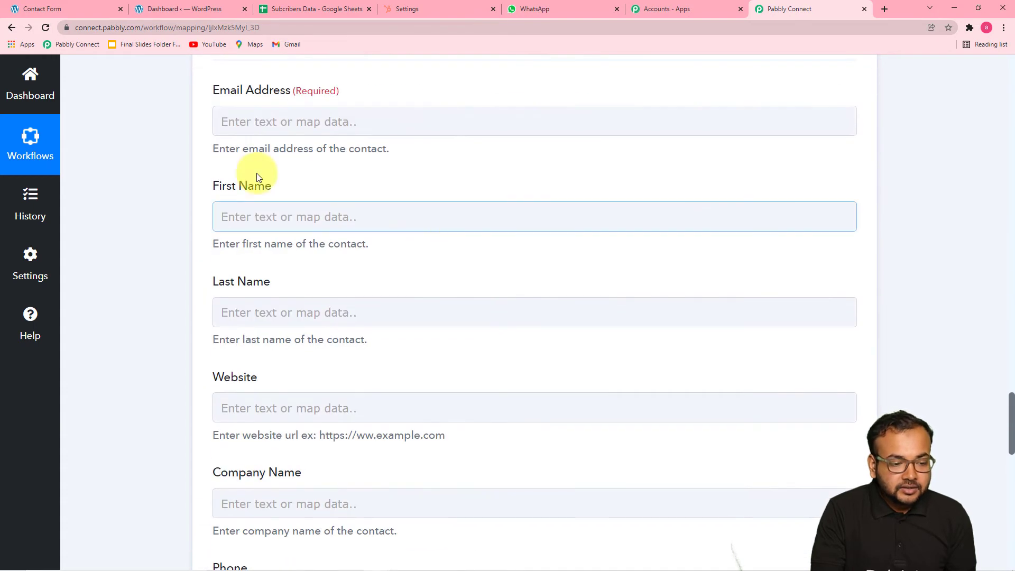
- Map the Elementor submission's email and first name into Email Address and First Name
left_click(337, 122)
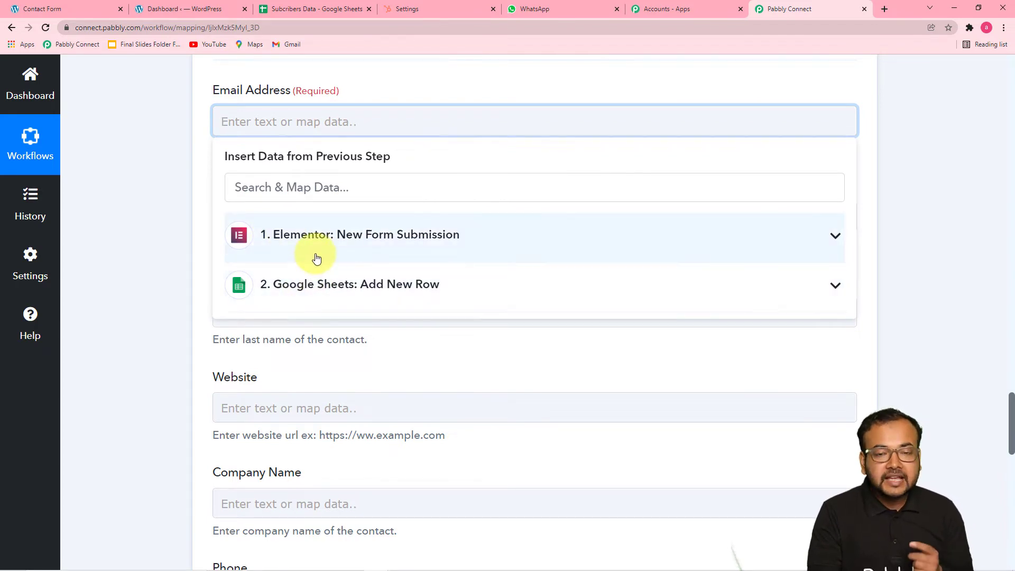
left_click(317, 259)
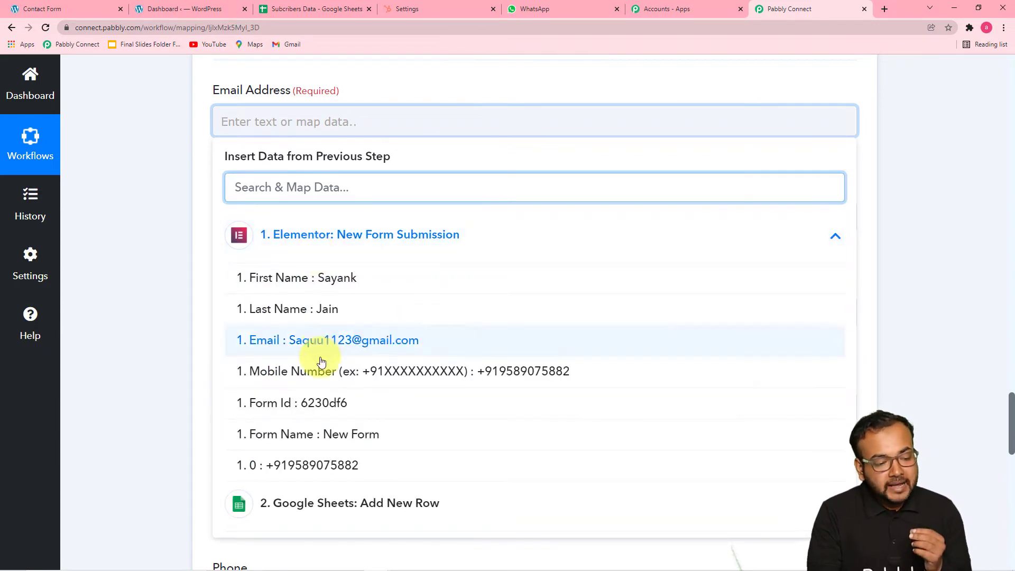
left_click(295, 341)
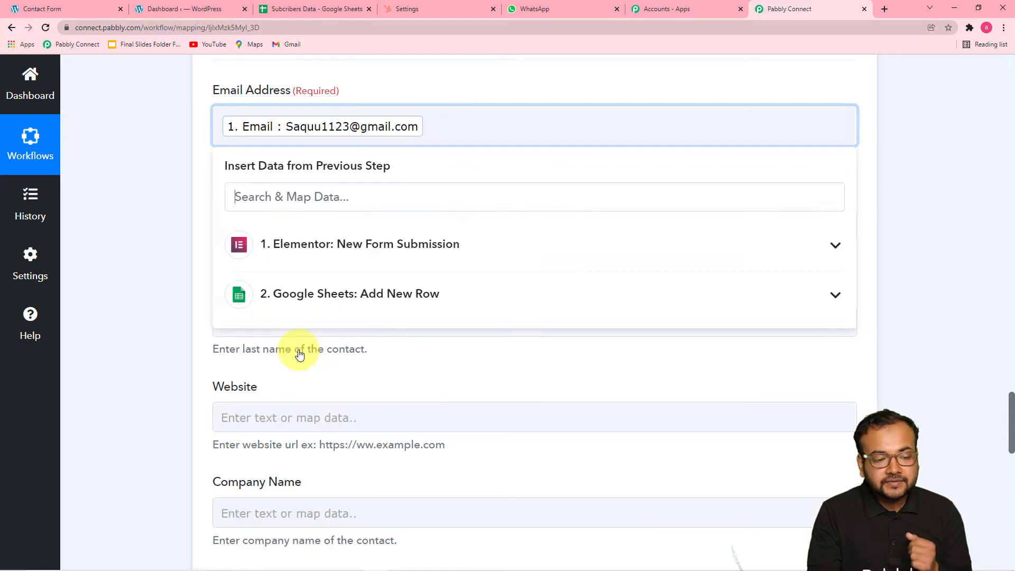
left_click(166, 274)
scroll(207, 282, "down", 1)
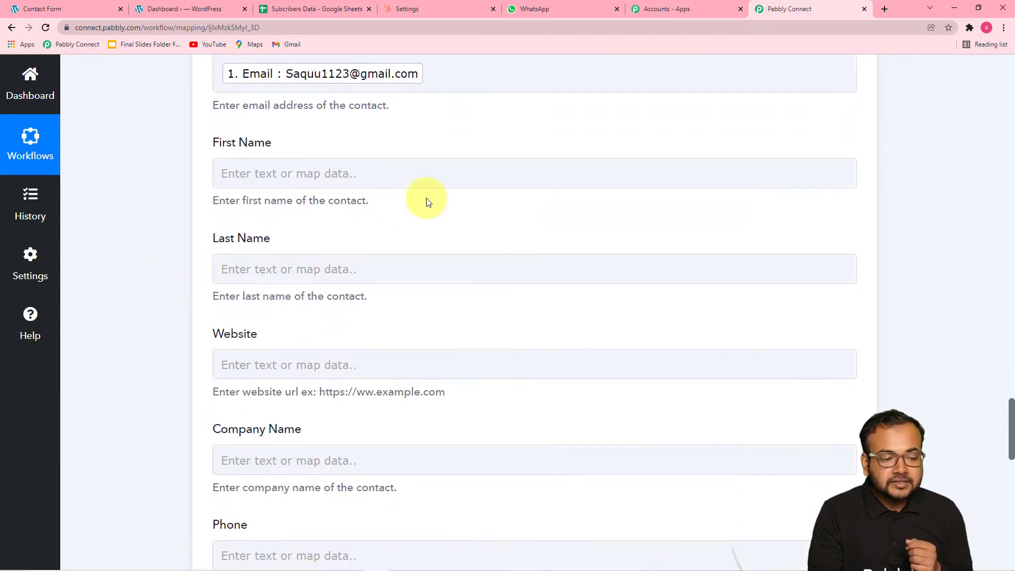
left_click(399, 178)
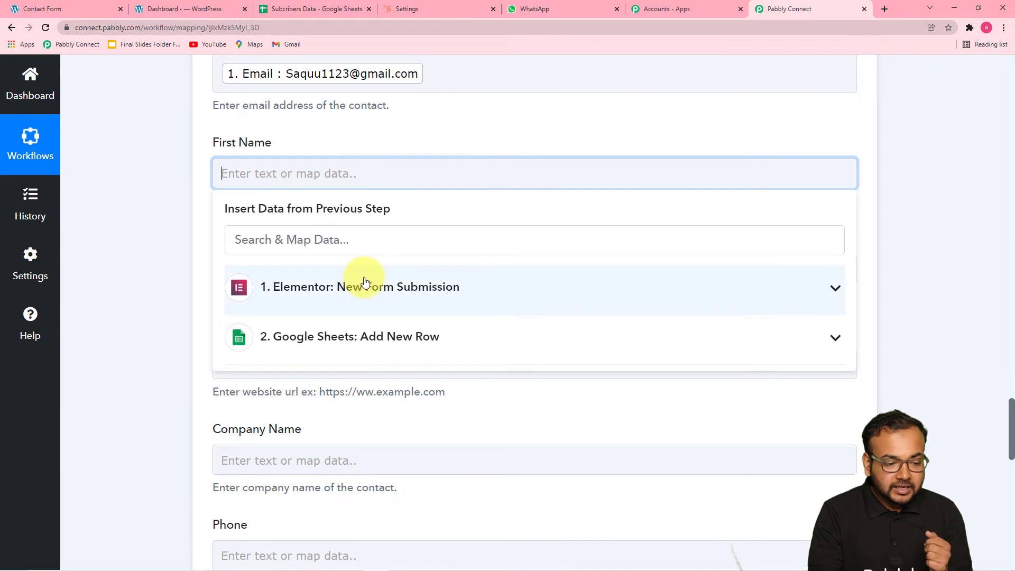
left_click(334, 294)
scroll(332, 299, "down", 1)
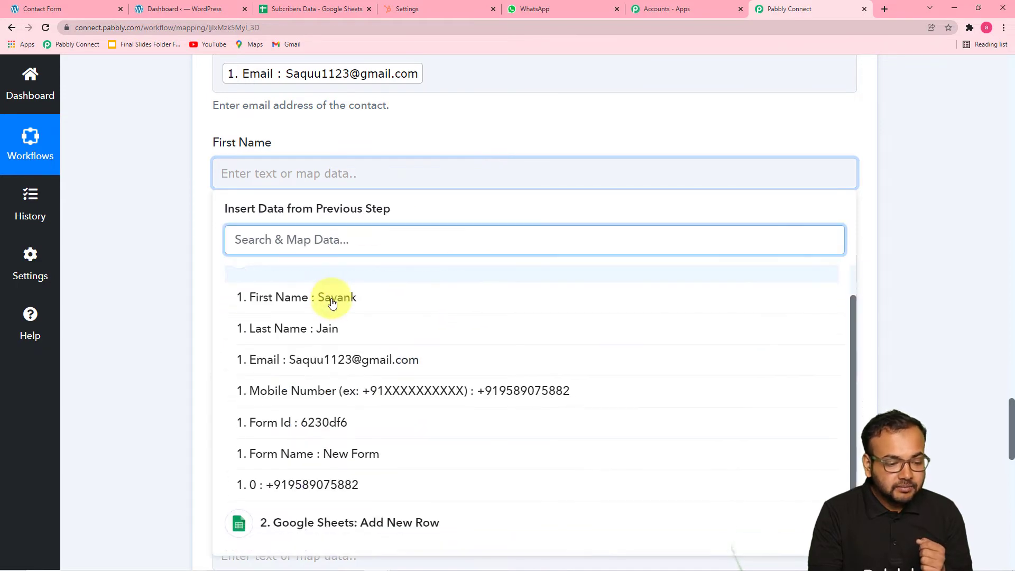
left_click(332, 301)
left_click(185, 249)
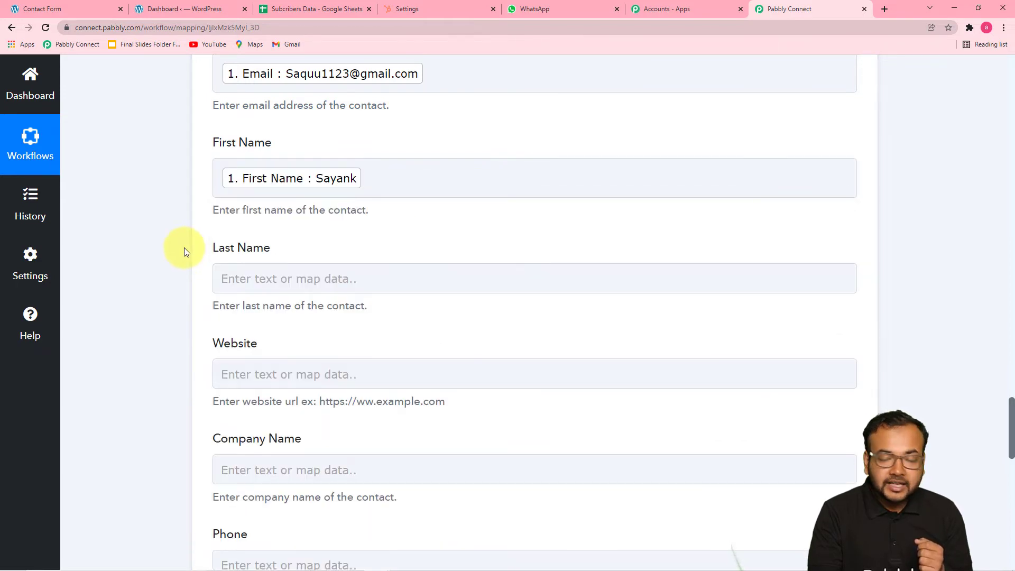
- Map the submitted last name and mobile number into Last Name and Phone
scroll(185, 250, "down", 3)
left_click(301, 120)
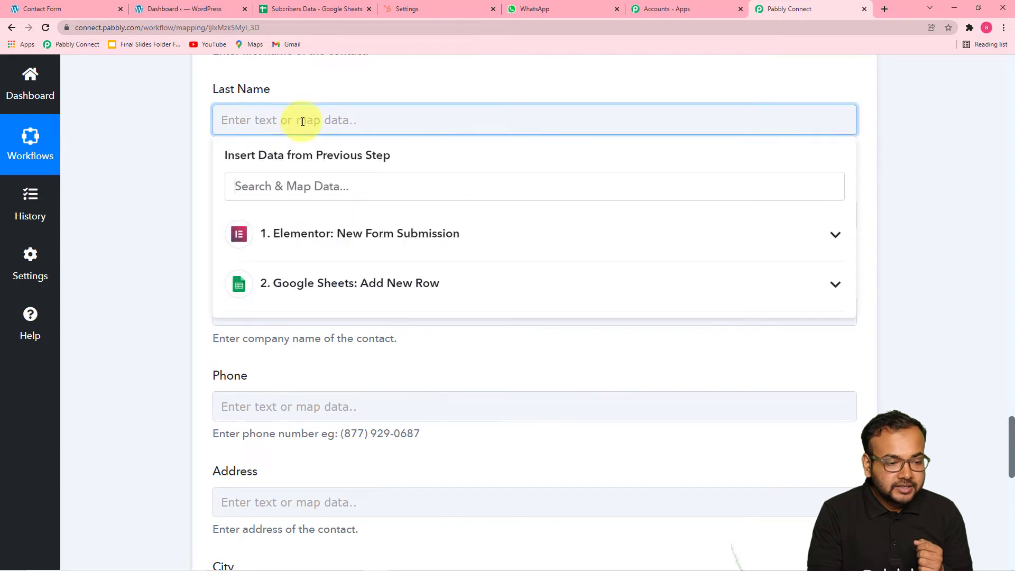
left_click(308, 234)
left_click(331, 309)
left_click(176, 219)
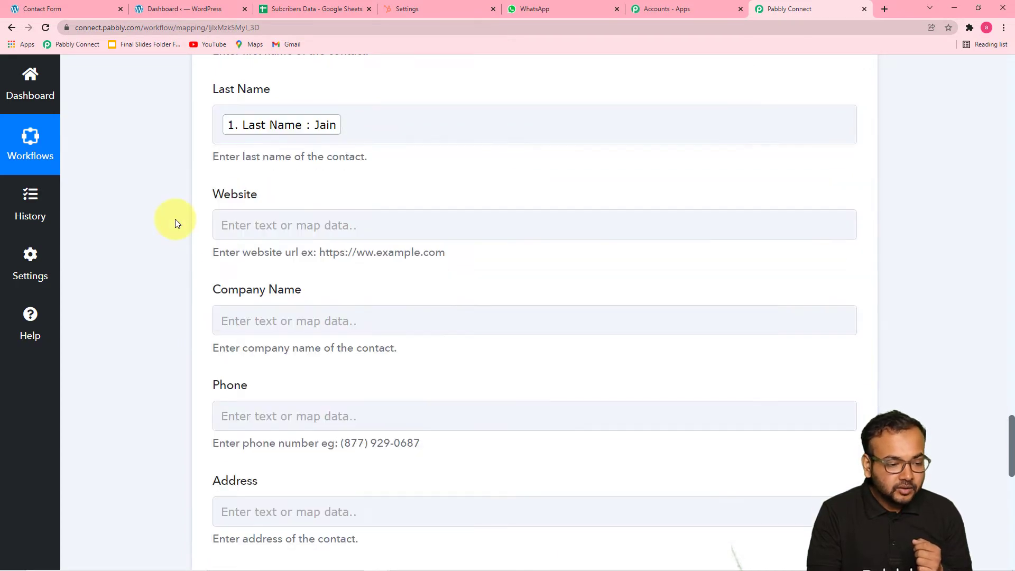
scroll(176, 219, "down", 1)
left_click(288, 172)
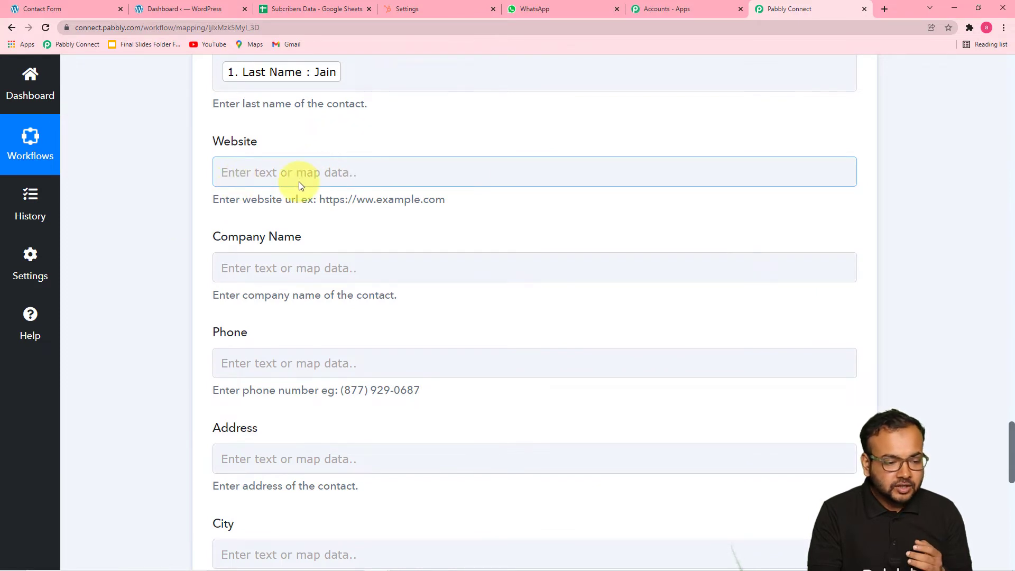
scroll(300, 182, "down", 2)
scroll(280, 225, "down", 3)
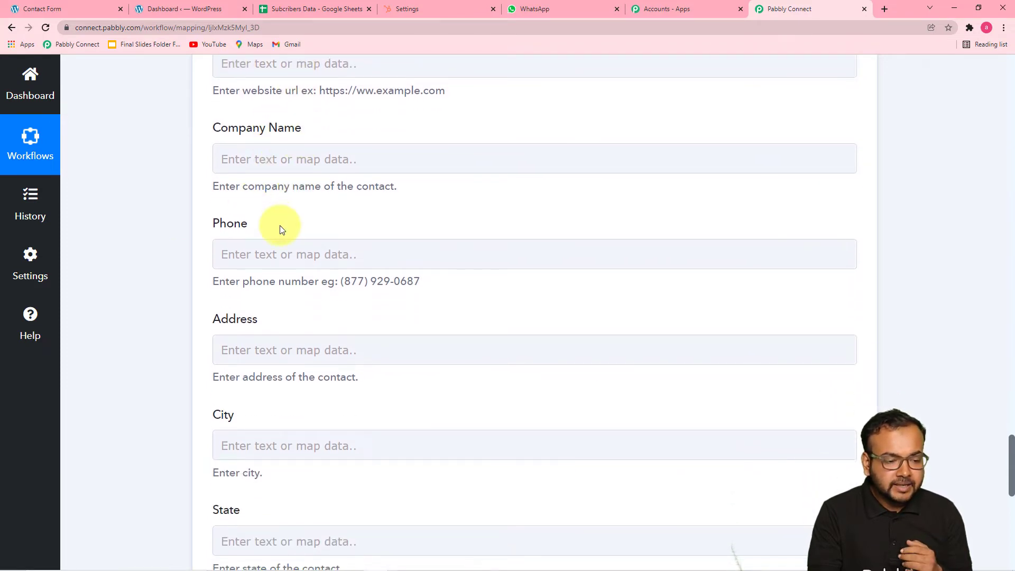
left_click(347, 99)
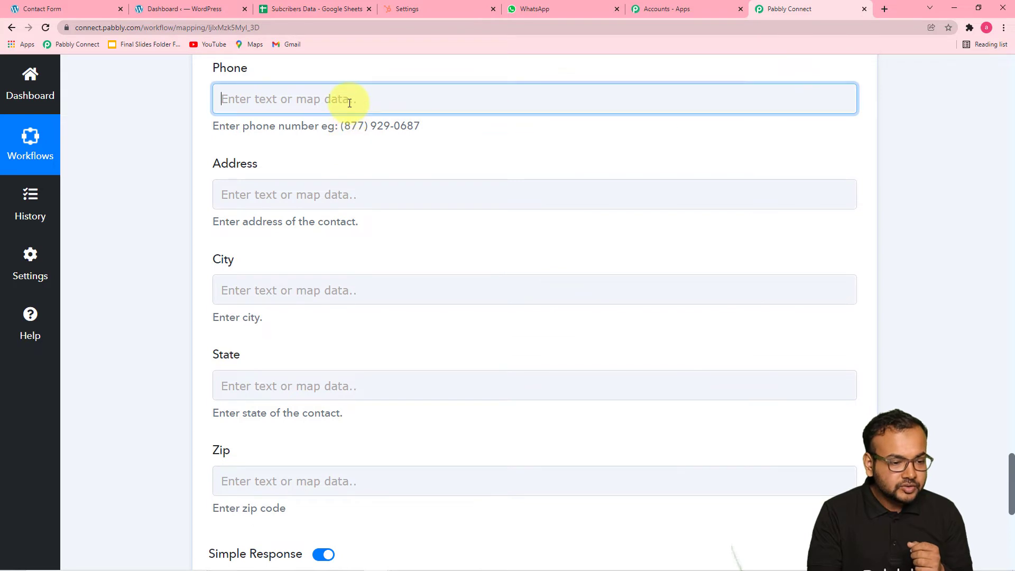
left_click(346, 211)
left_click(403, 346)
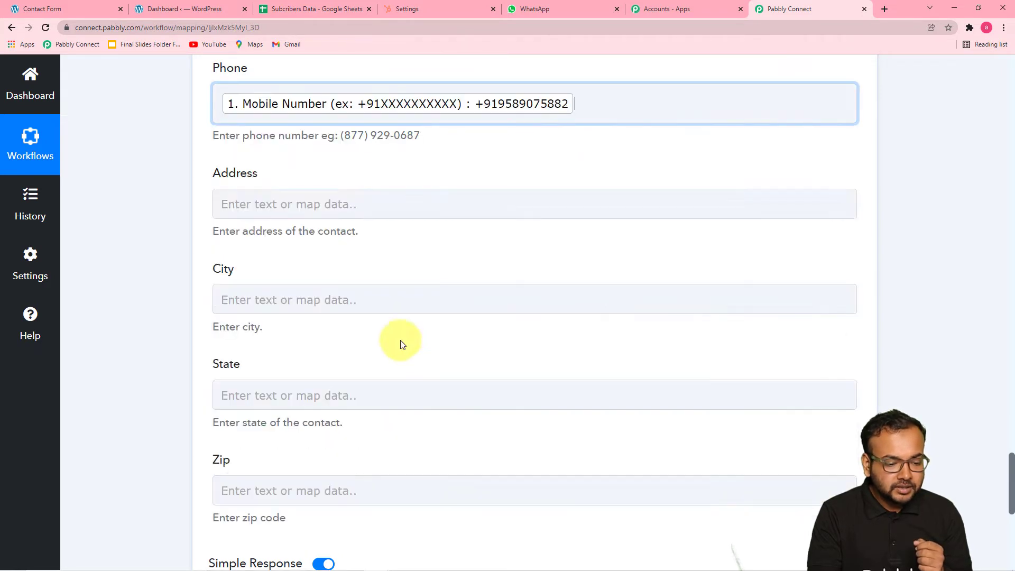
left_click(155, 226)
scroll(155, 225, "down", 2)
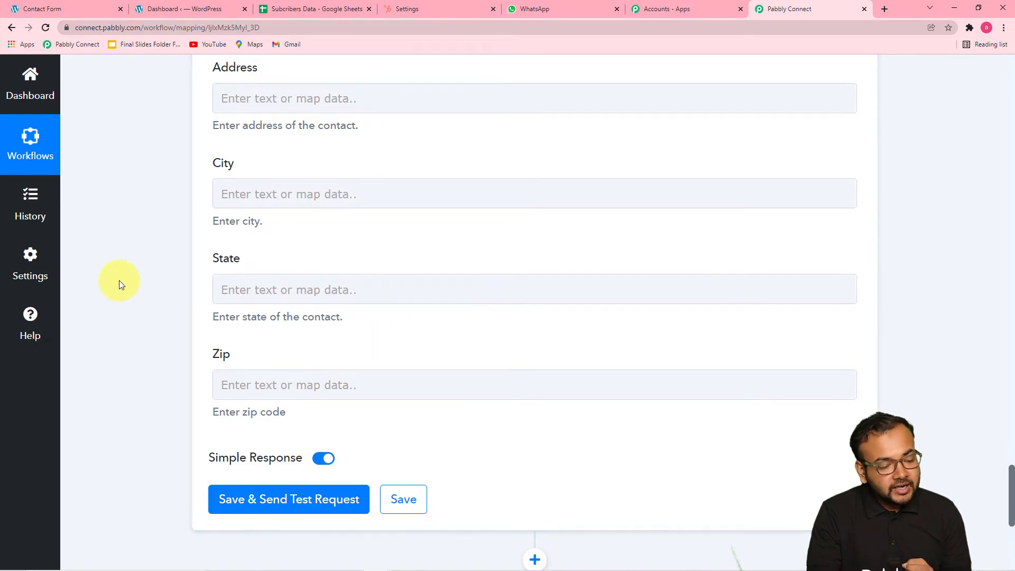
scroll(120, 285, "down", 3)
- Save the HubSpot step and send a test, which creates contact Id 10501
left_click(240, 351)
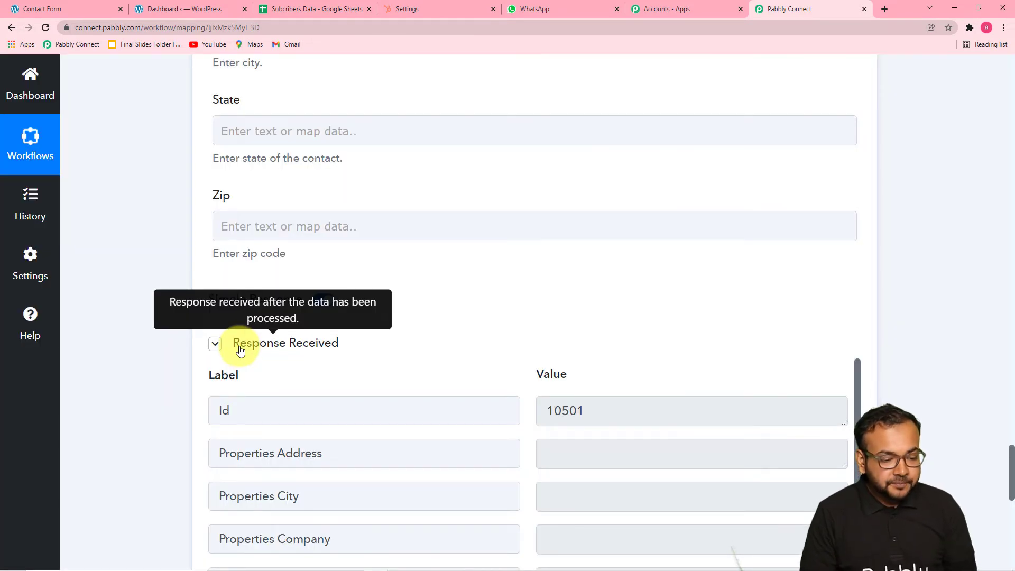
scroll(241, 350, "down", 1)
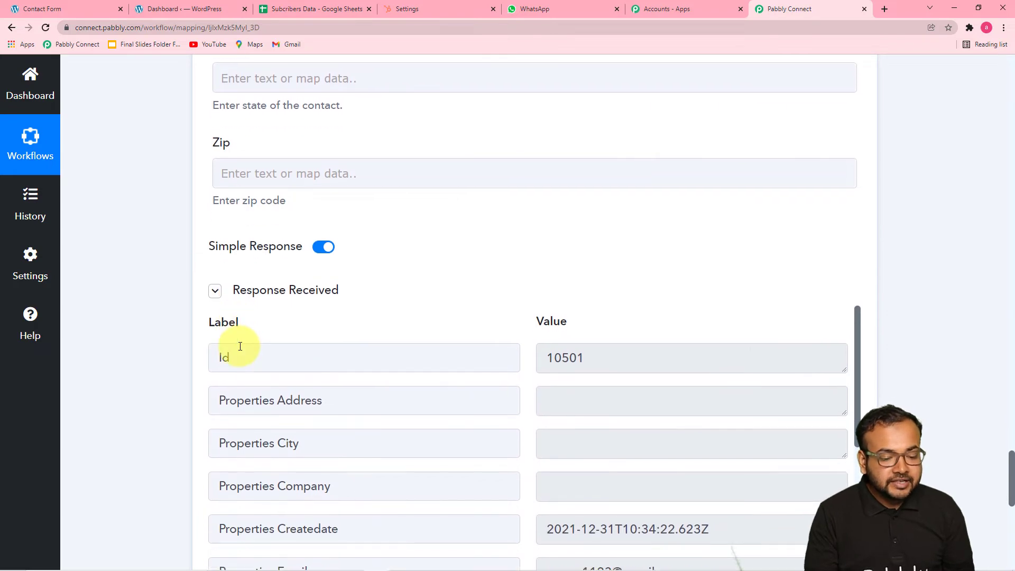
scroll(97, 369, "down", 7)
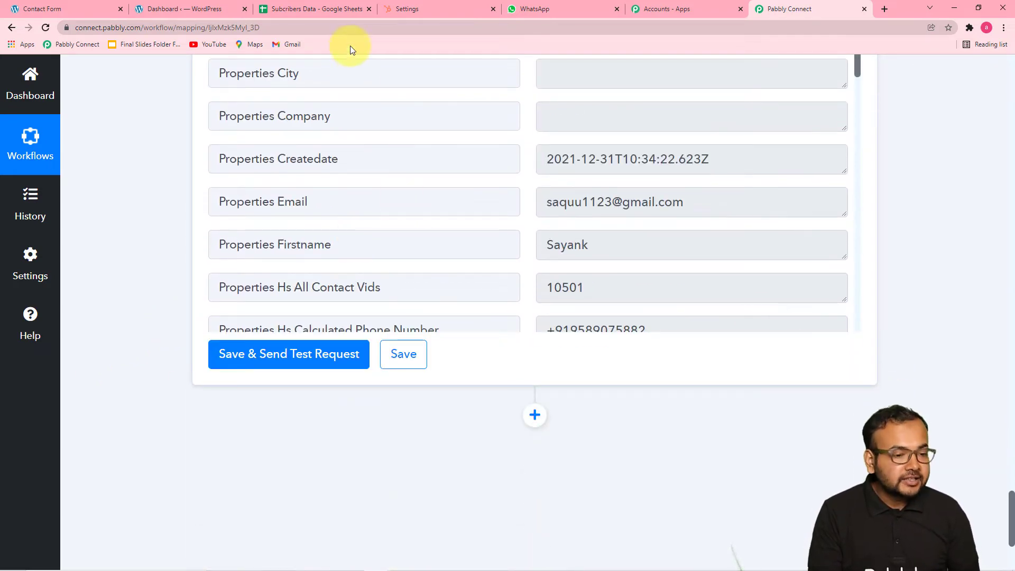
left_click(404, 10)
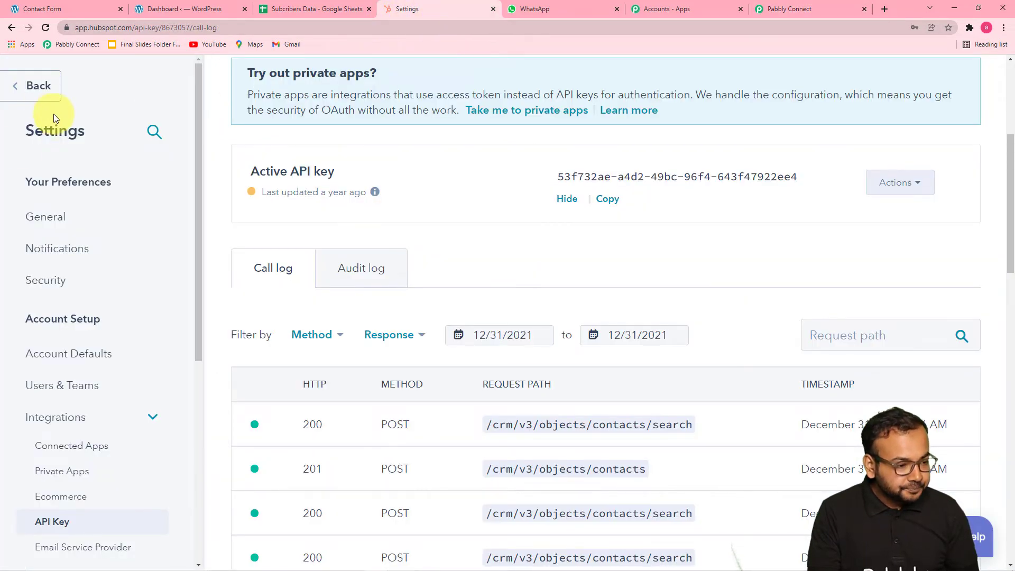
- Check that the test subscriber tops HubSpot's Contacts list, then go back to Pabbly Connect
left_click(41, 95)
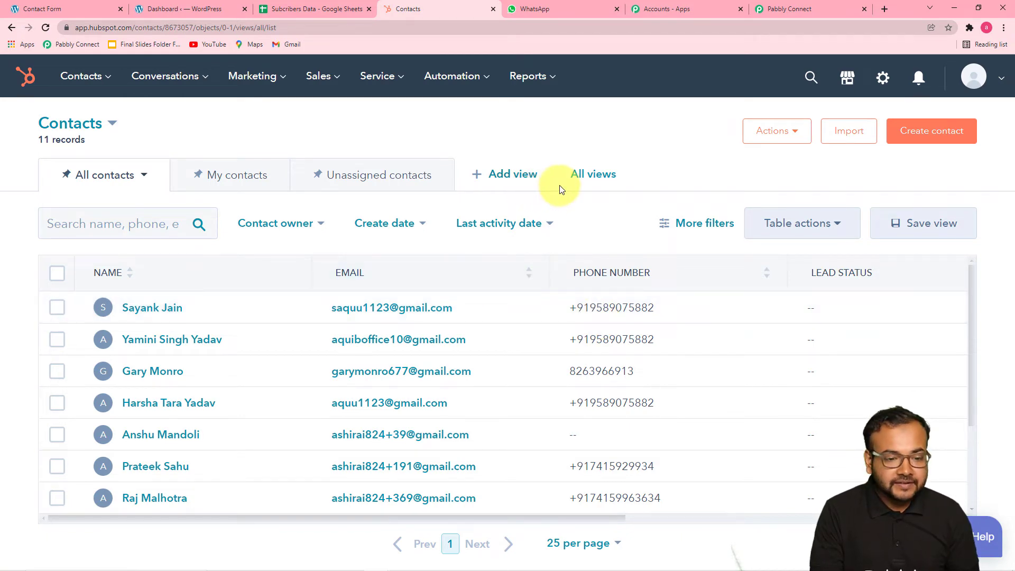
left_click(776, 12)
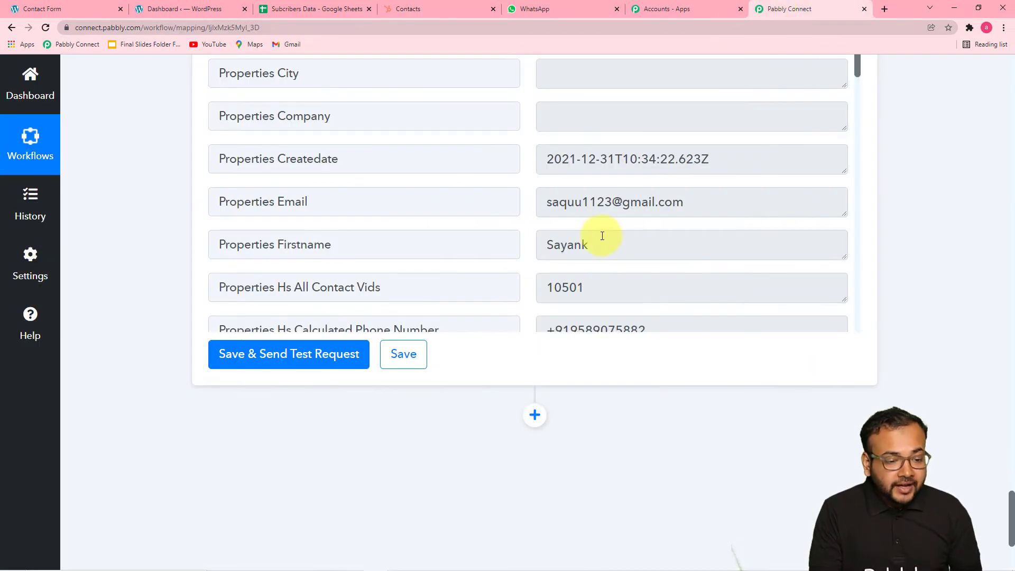
- Add a fourth action step below the HubSpot step
scroll(603, 235, "down", 3)
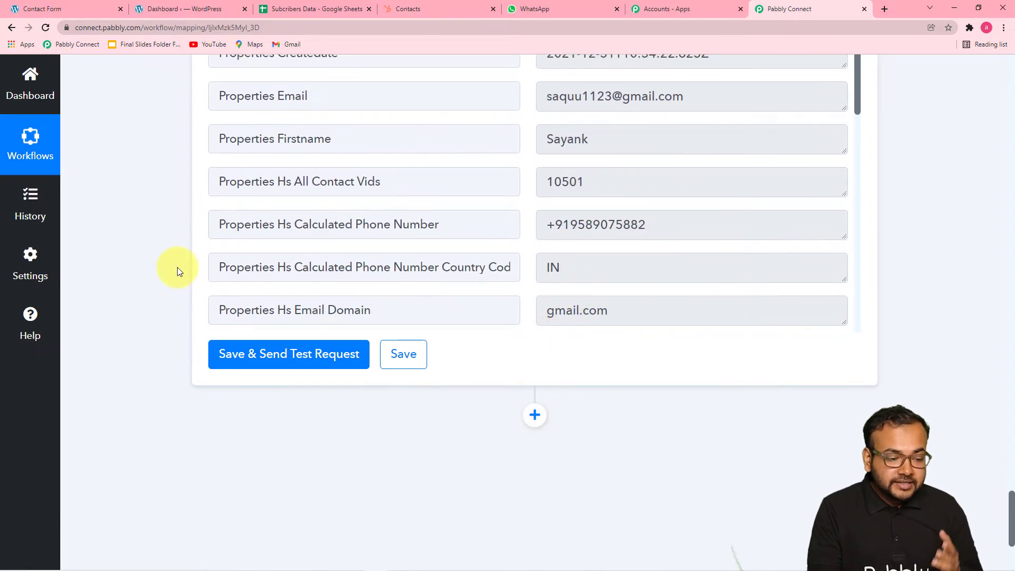
scroll(177, 271, "down", 2)
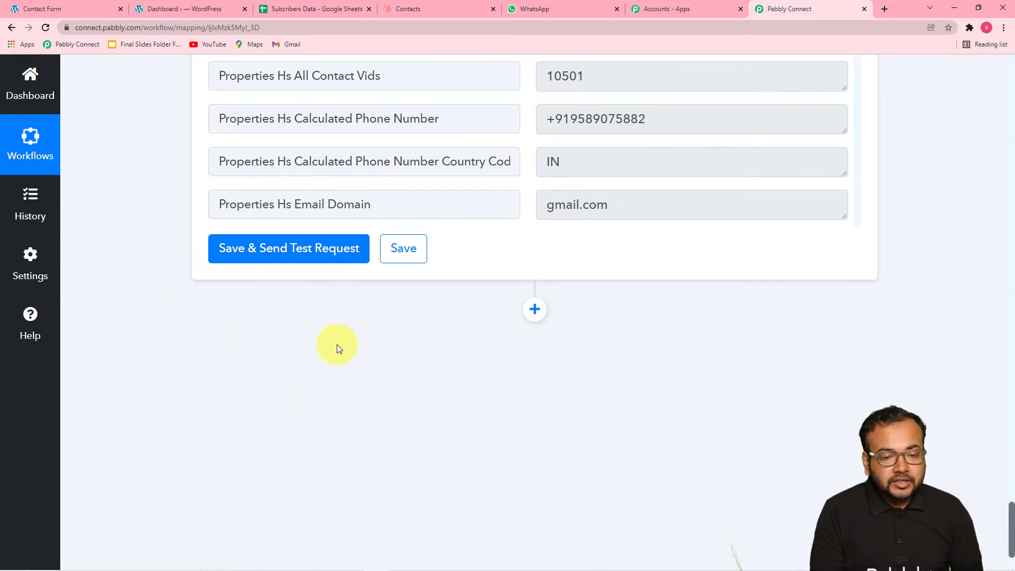
left_click(534, 310)
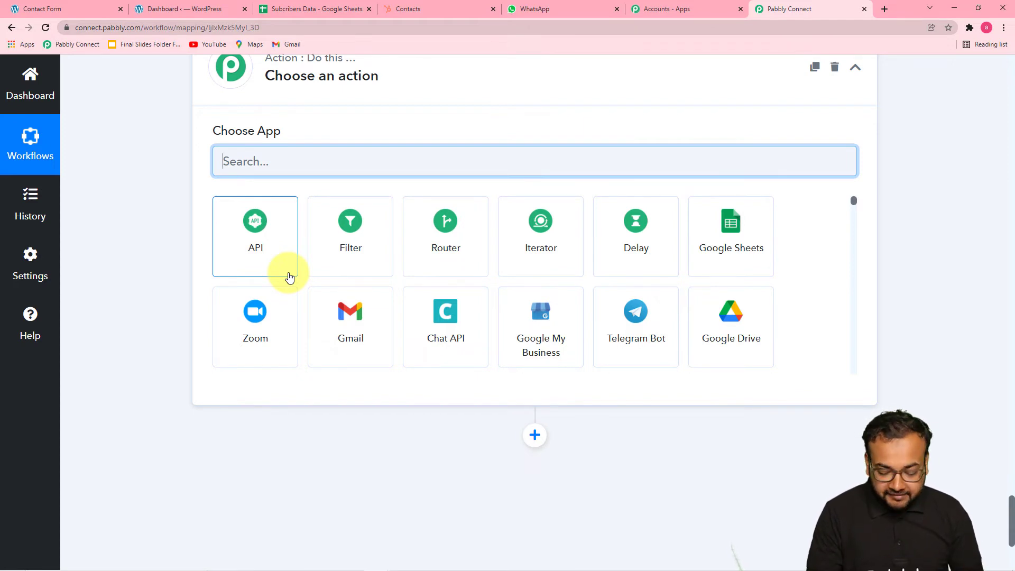
- Choose WhatsApp by 360Dialog, found by searching '360', with the Send Template Message event
type("360")
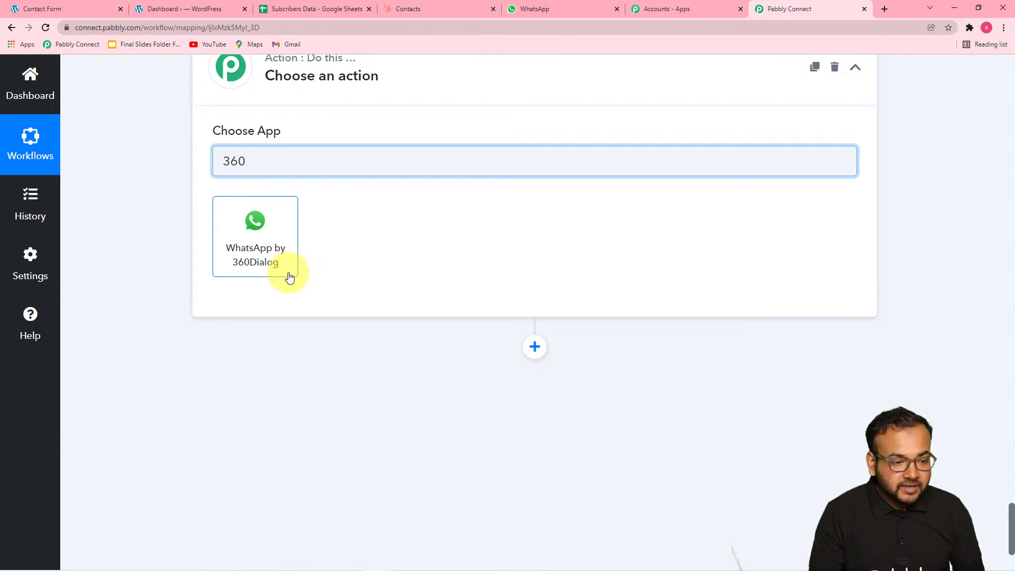
left_click(271, 260)
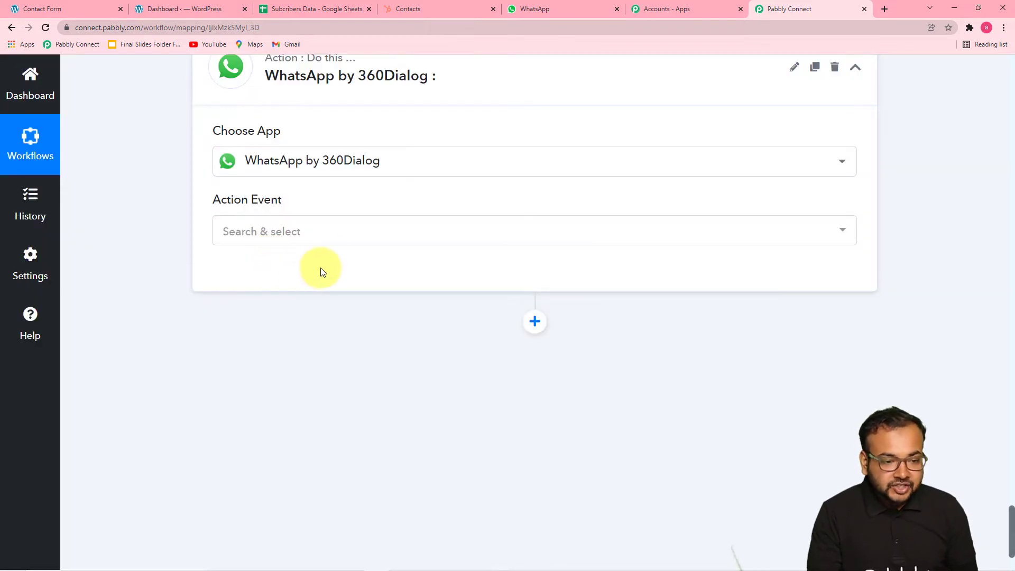
left_click(324, 232)
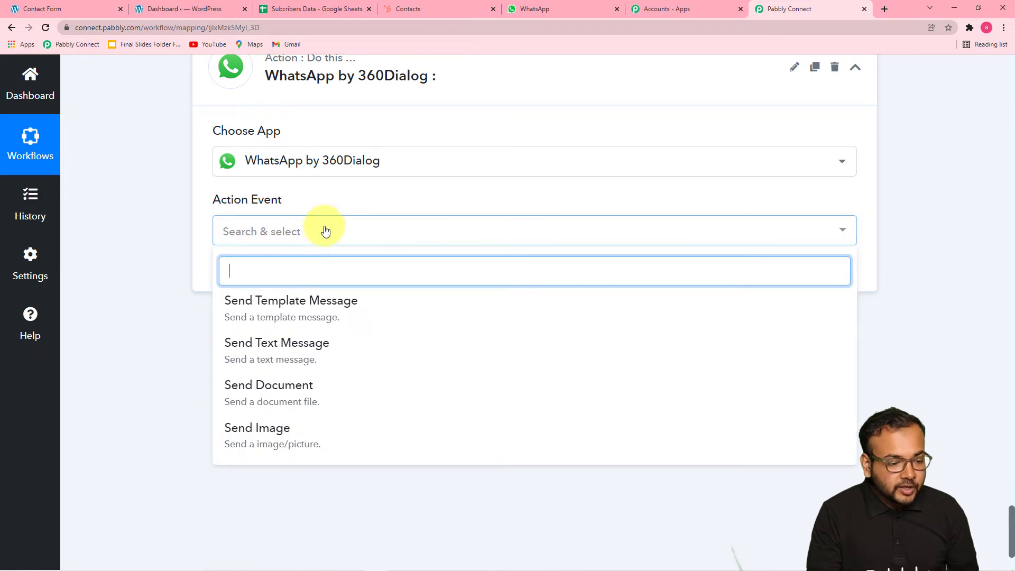
left_click(288, 317)
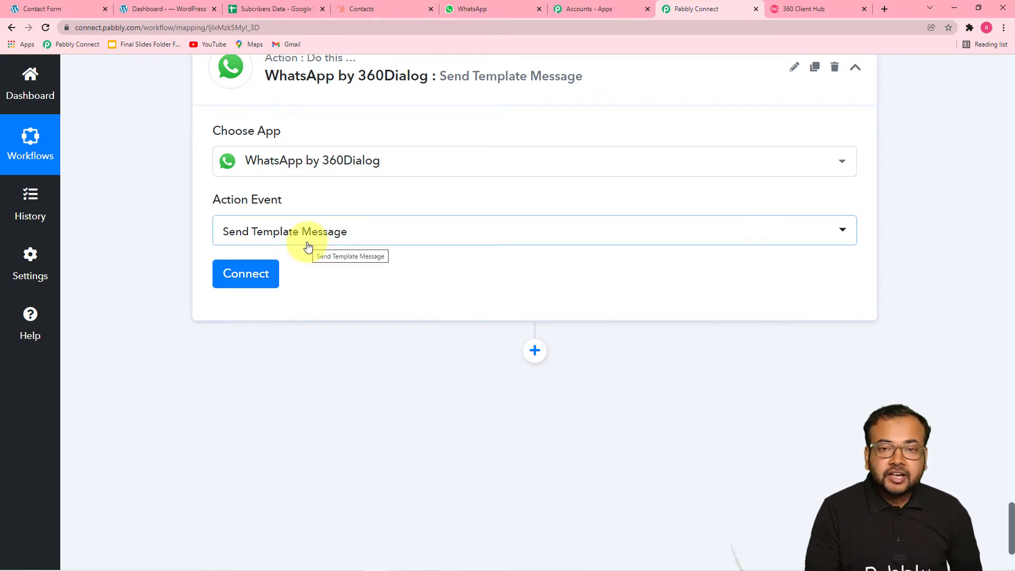
- Start a new WhatsApp by 360Dialog connection, then view the 360 Client Hub's WhatsApp Accounts page
left_click(261, 273)
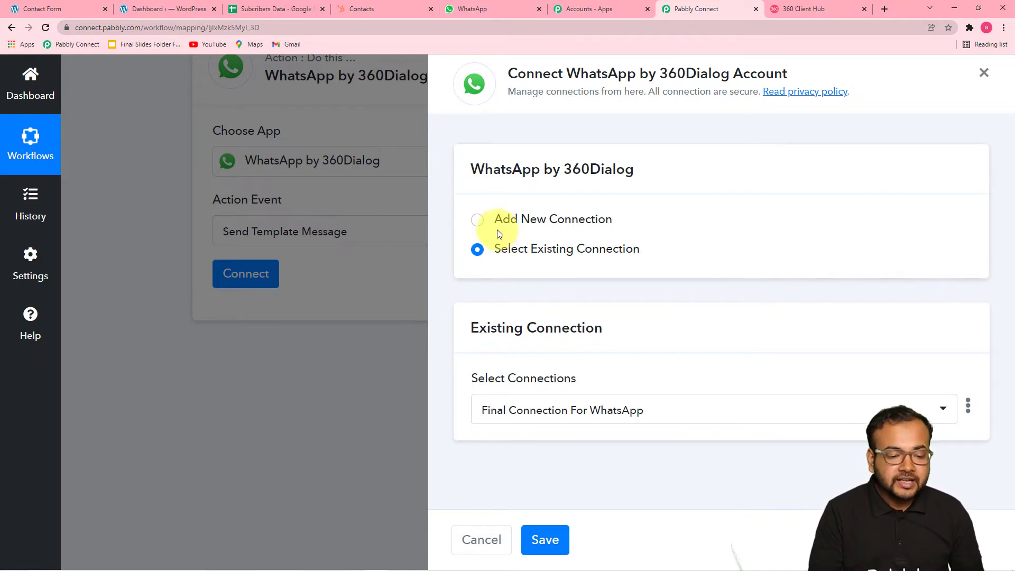
left_click(479, 220)
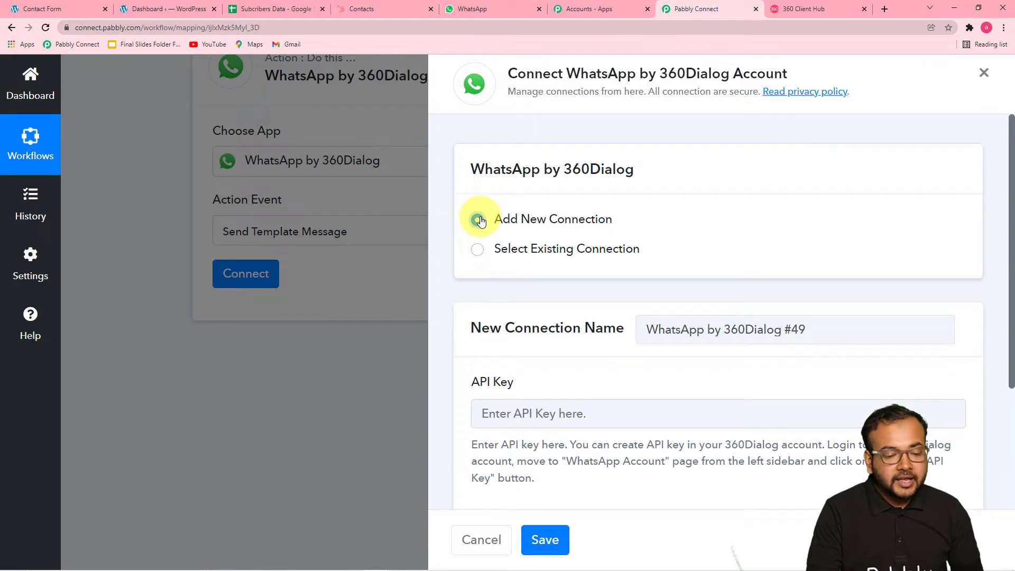
scroll(499, 254, "down", 3)
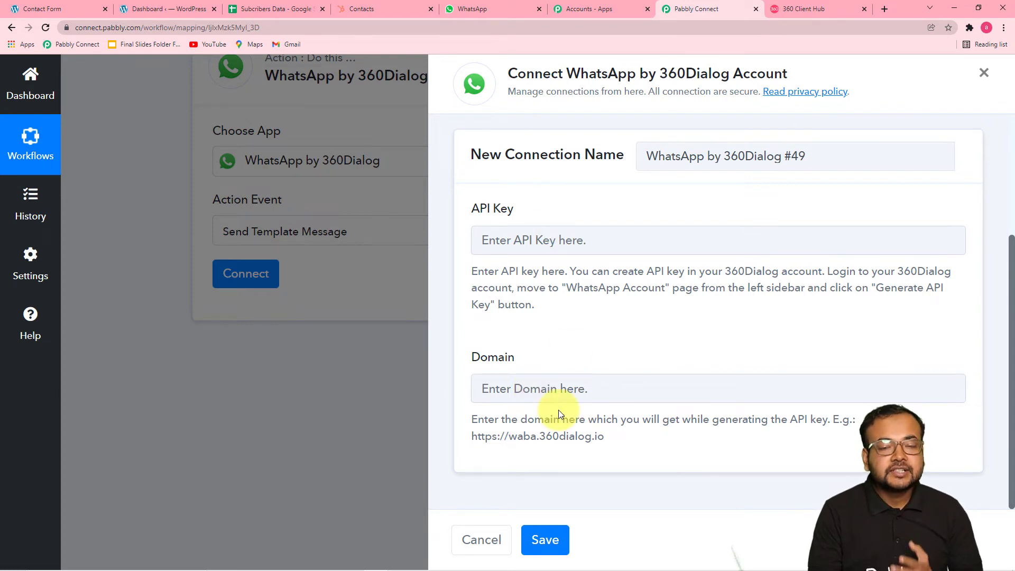
left_click(791, 11)
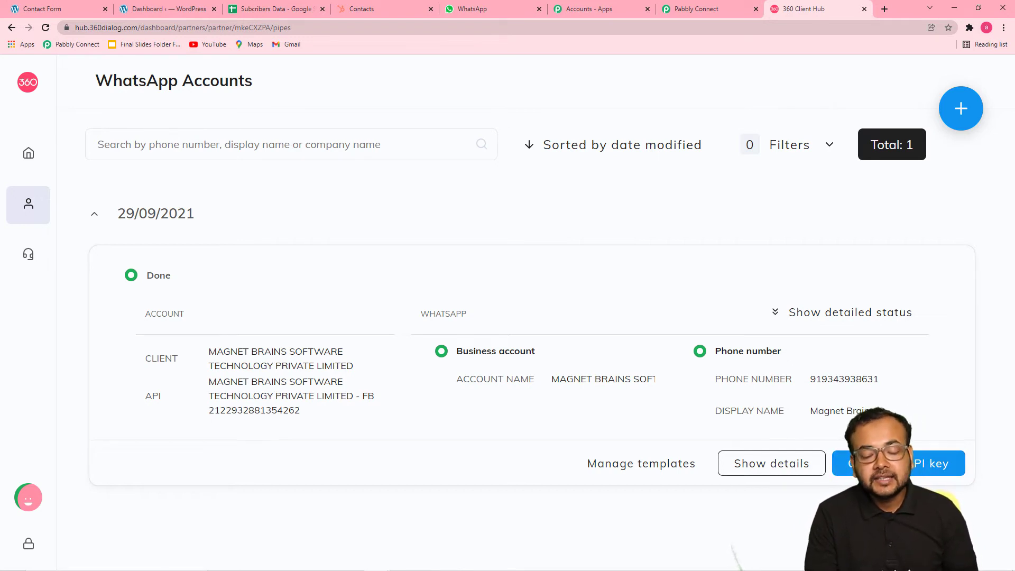
- Compare the connection form's example 360dialog domain with the 360 Client Hub, then return to the form
left_click(693, 9)
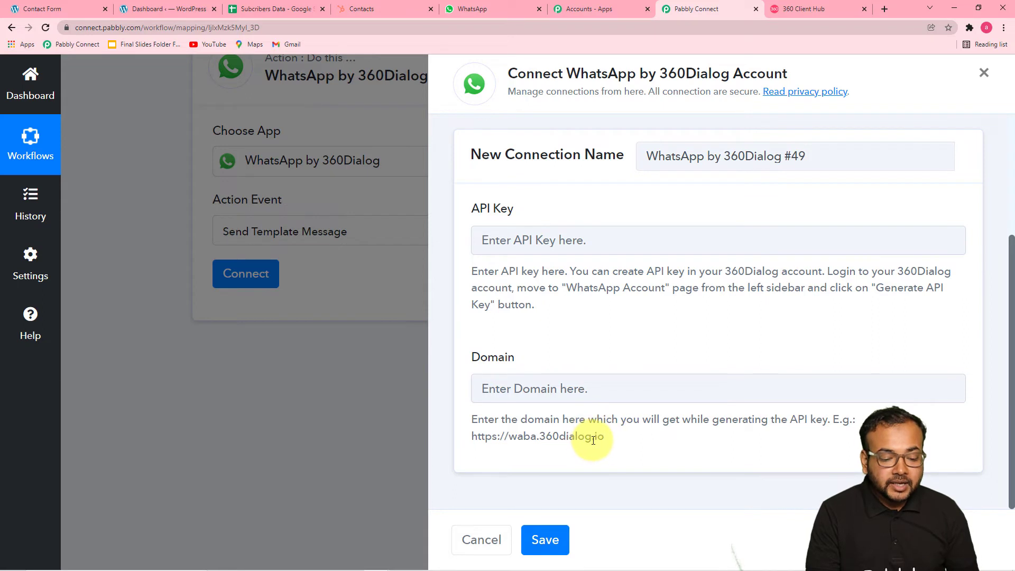
left_click_drag(604, 439, 467, 450)
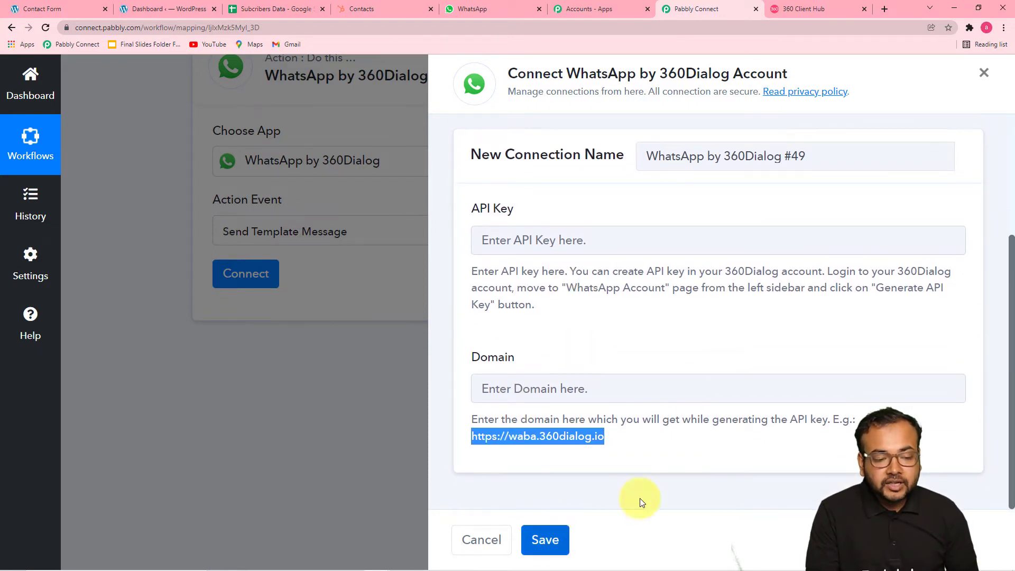
scroll(678, 334, "up", 1)
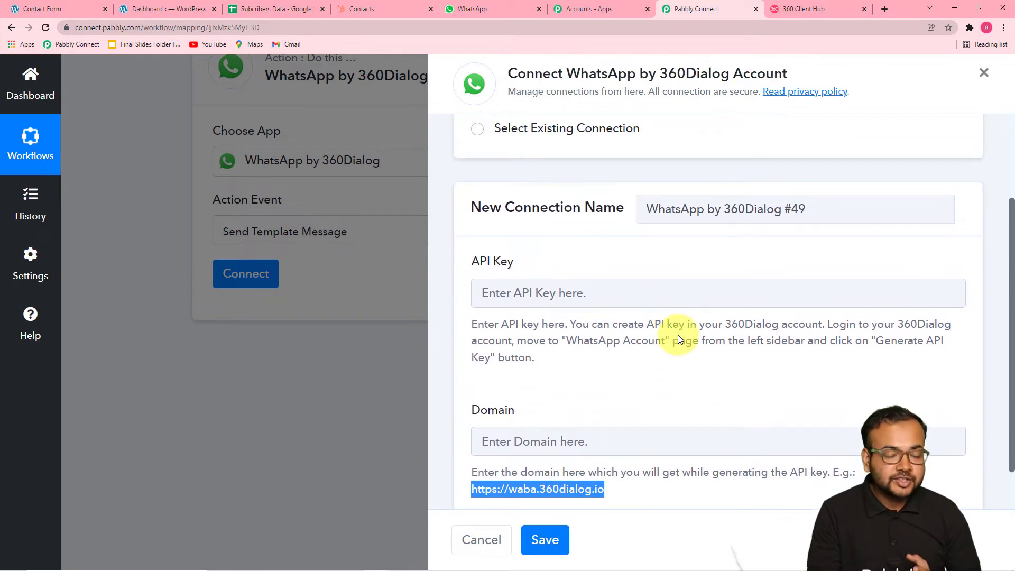
scroll(678, 335, "up", 2)
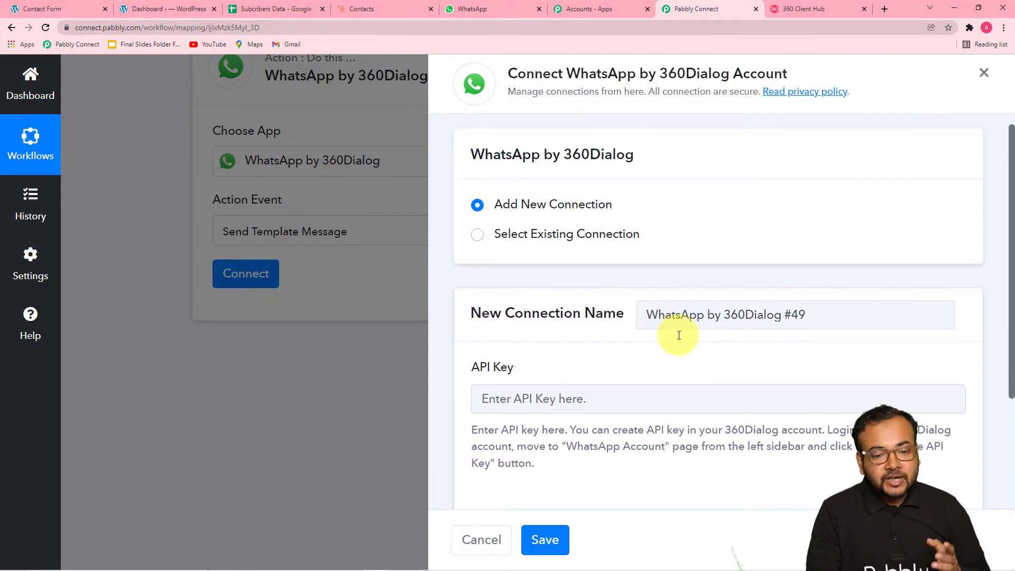
left_click(787, 8)
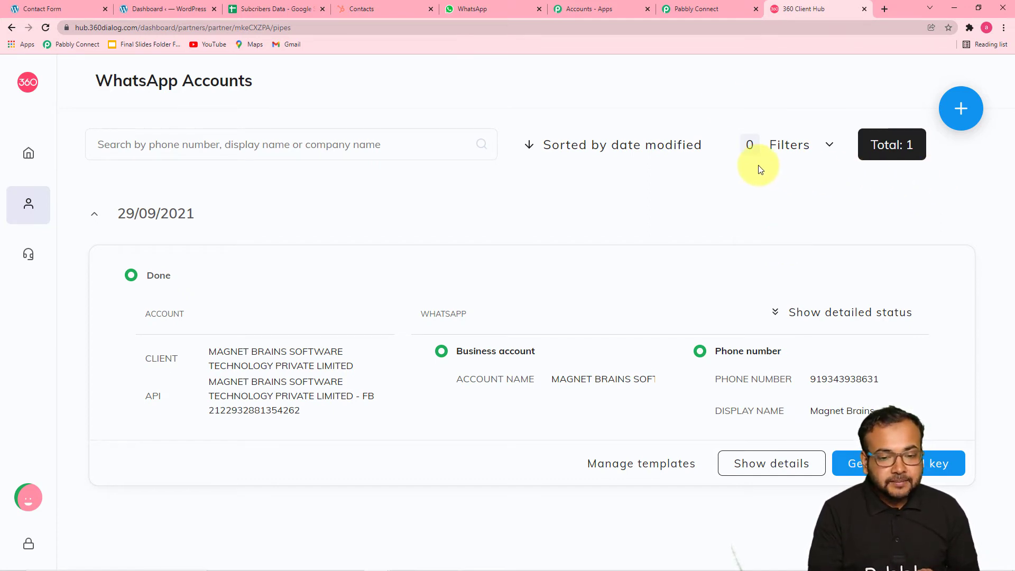
left_click(711, 11)
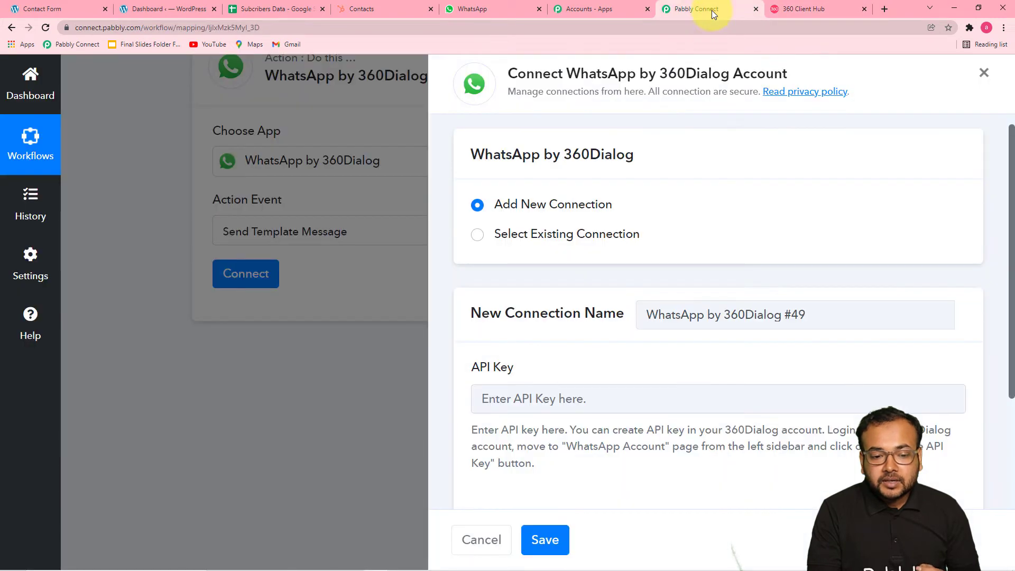
- Link the WhatsApp step to existing connection 'Final Connection For WhatsApp' and save
scroll(587, 290, "down", 2)
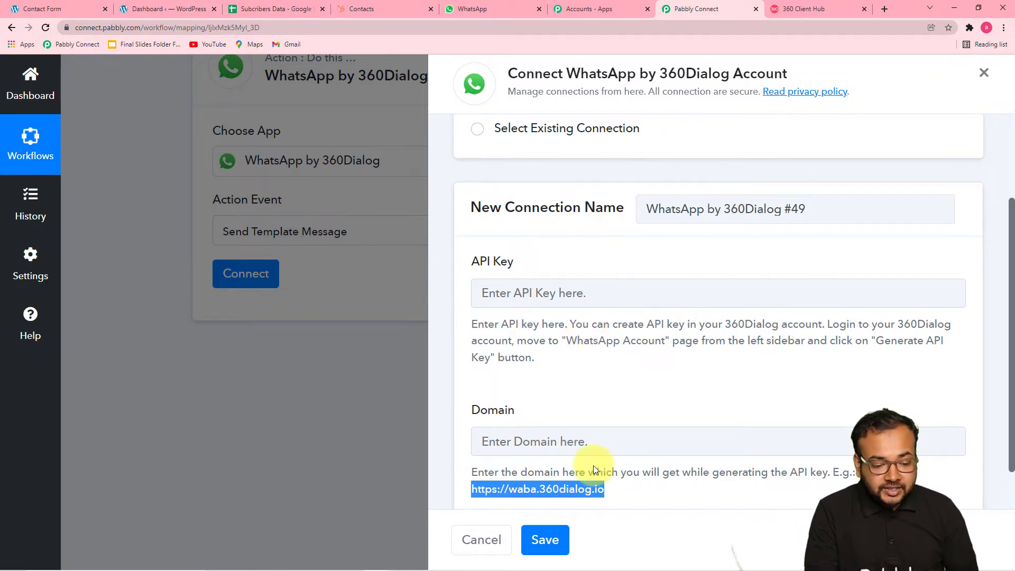
scroll(582, 444, "up", 3)
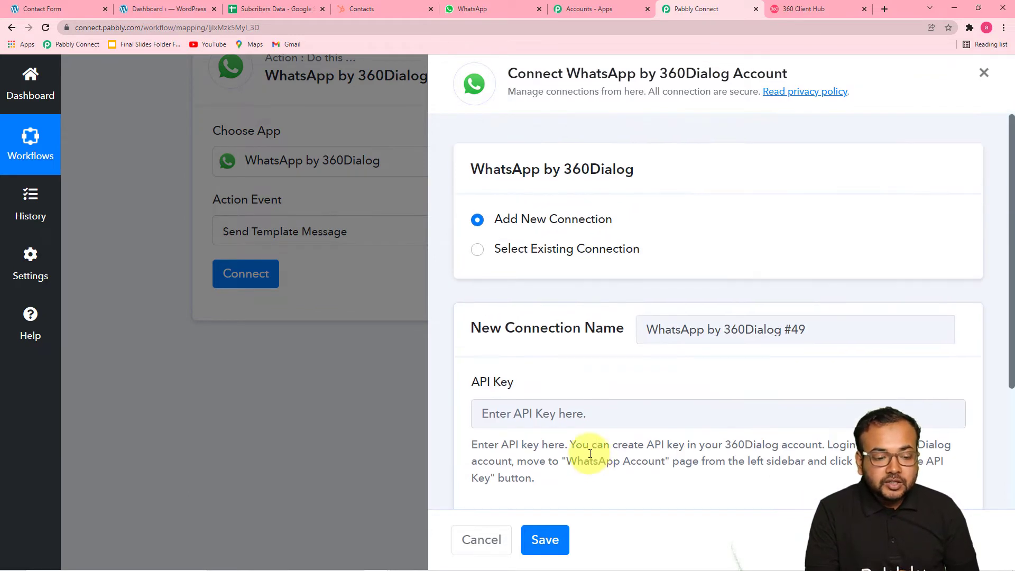
left_click(510, 247)
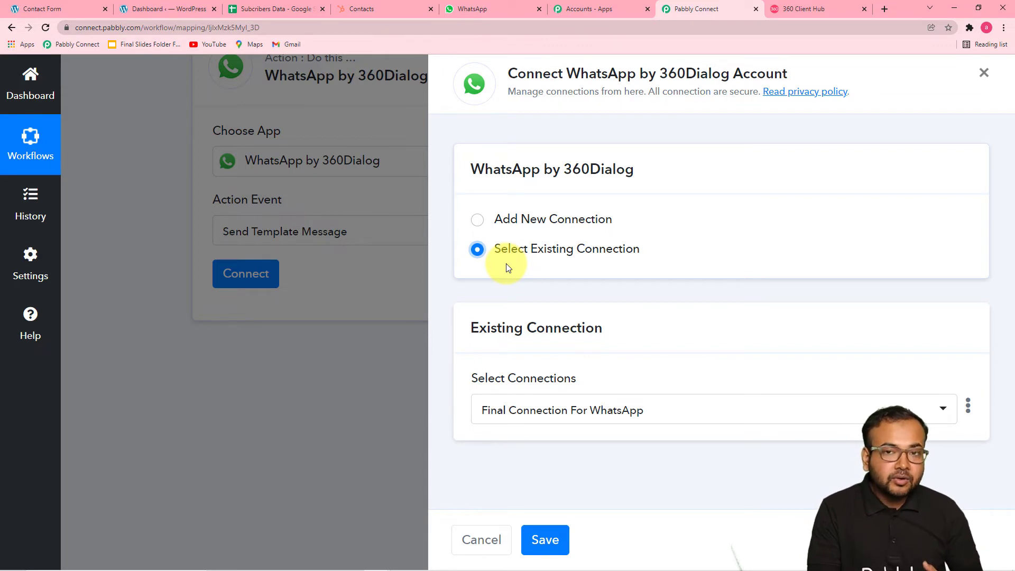
left_click(478, 222)
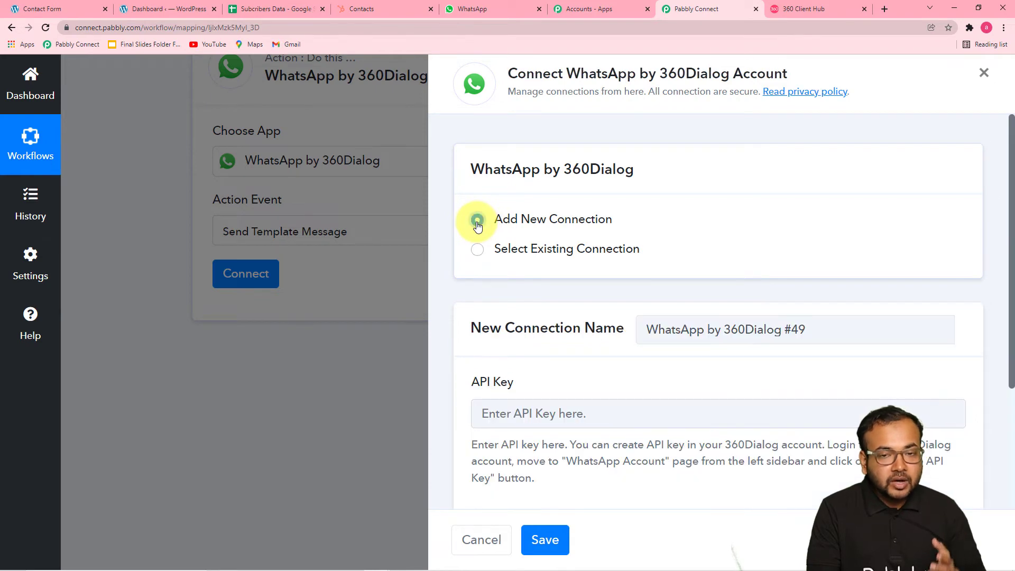
left_click(477, 251)
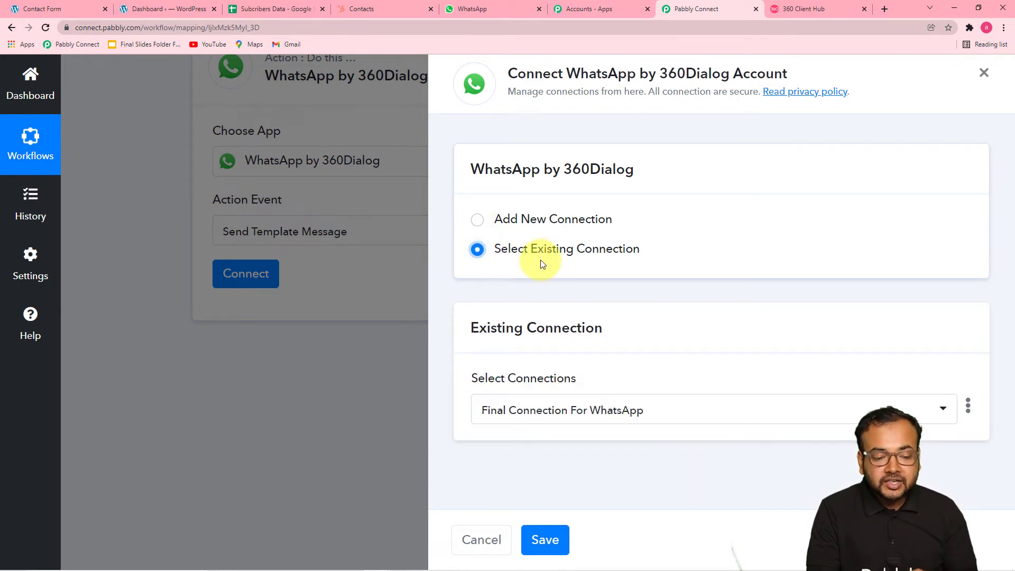
left_click(551, 546)
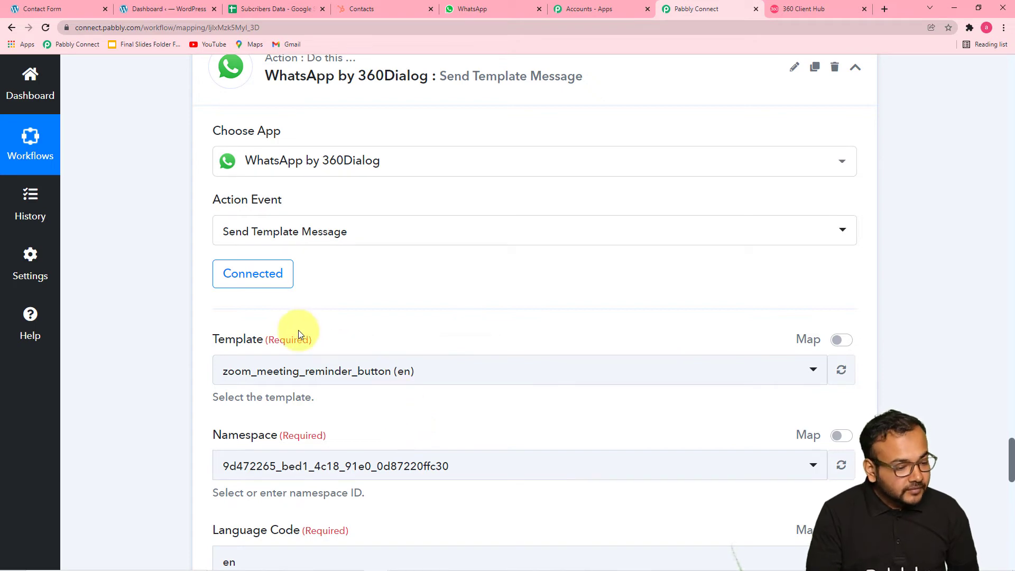
- Scroll past the Template, Namespace and recipient fields, then go to the 360 Client Hub's WhatsApp Accounts page
scroll(298, 330, "down", 5)
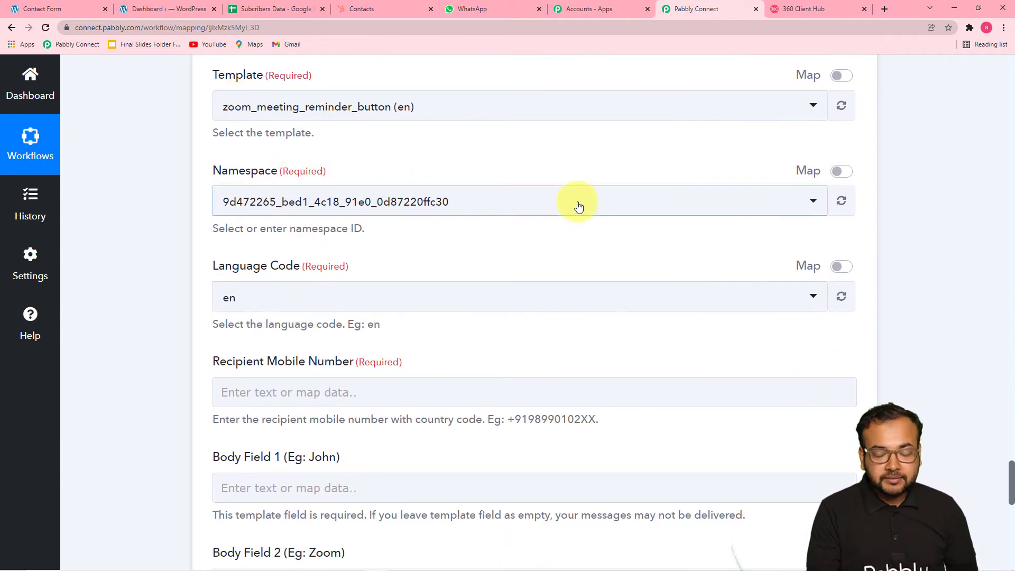
left_click(791, 8)
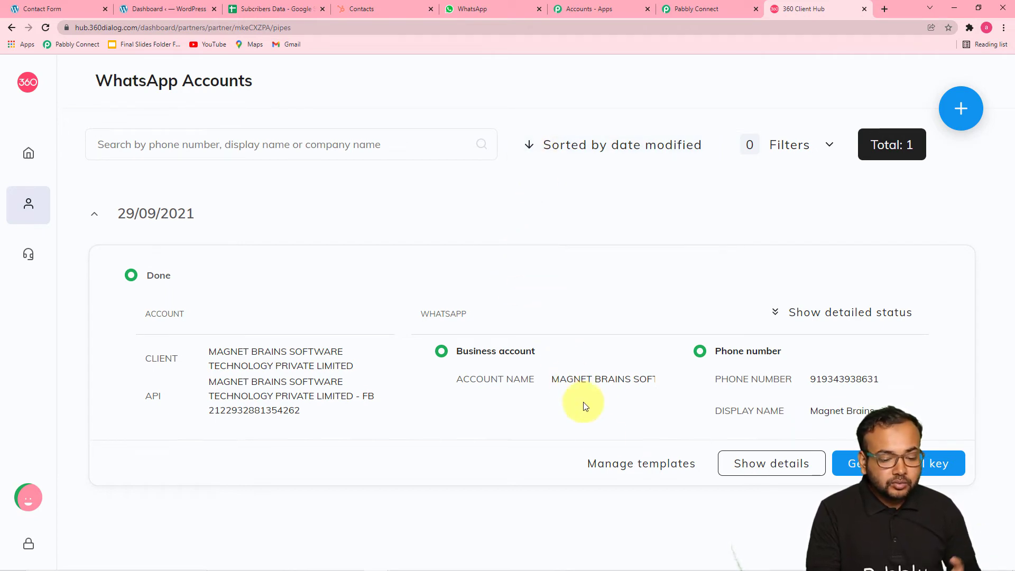
- In Manage templates, search the page for 'welcome' and open the welcome_msg template preview
left_click(613, 467)
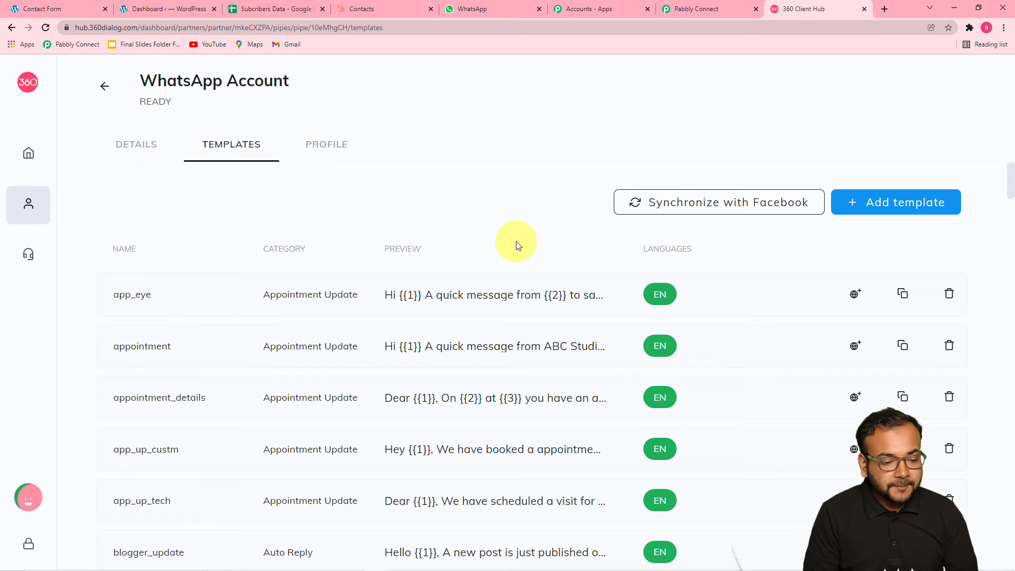
scroll(513, 219, "down", 1)
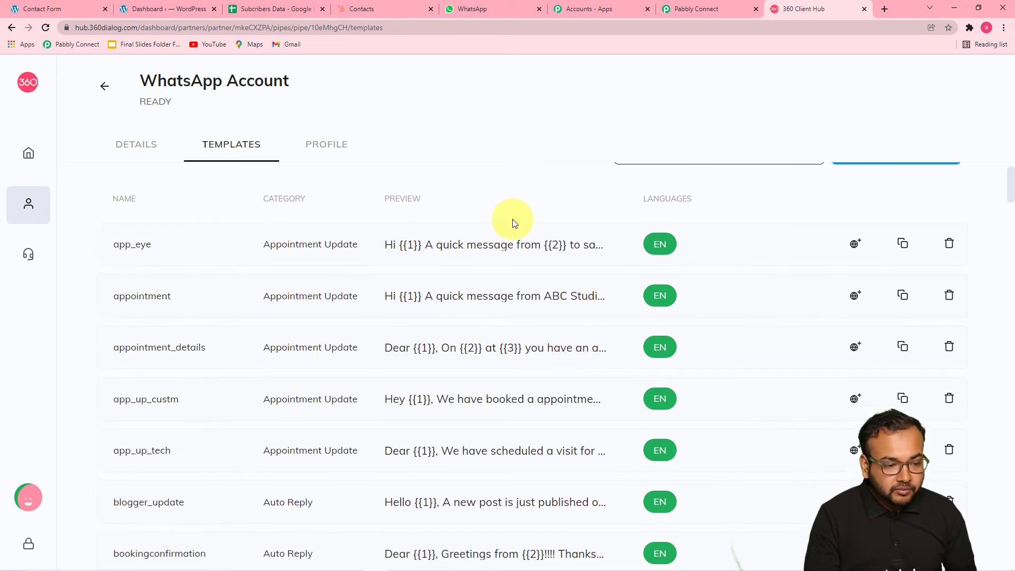
key("ctrl+f")
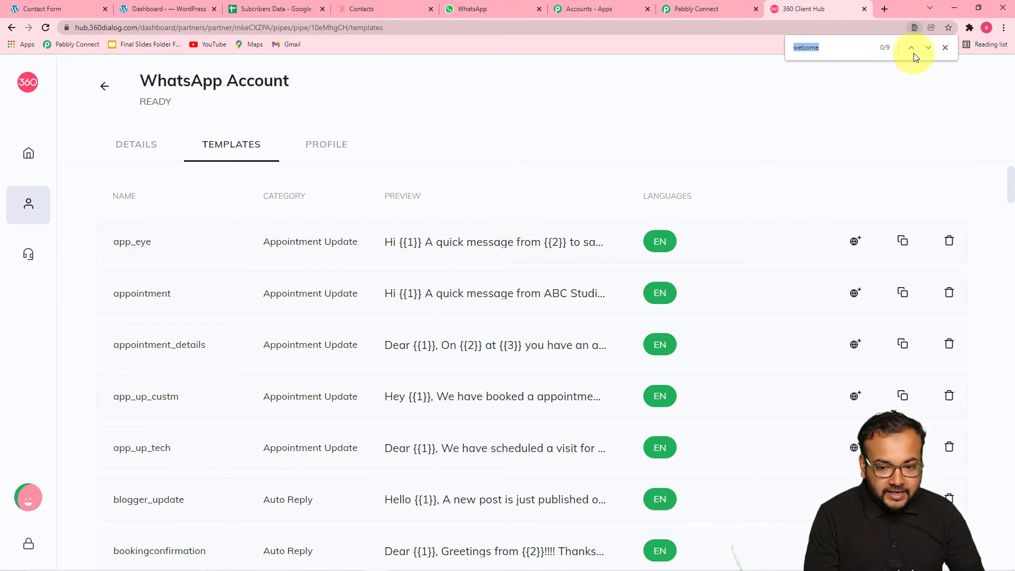
left_click(928, 50)
left_click(928, 50)
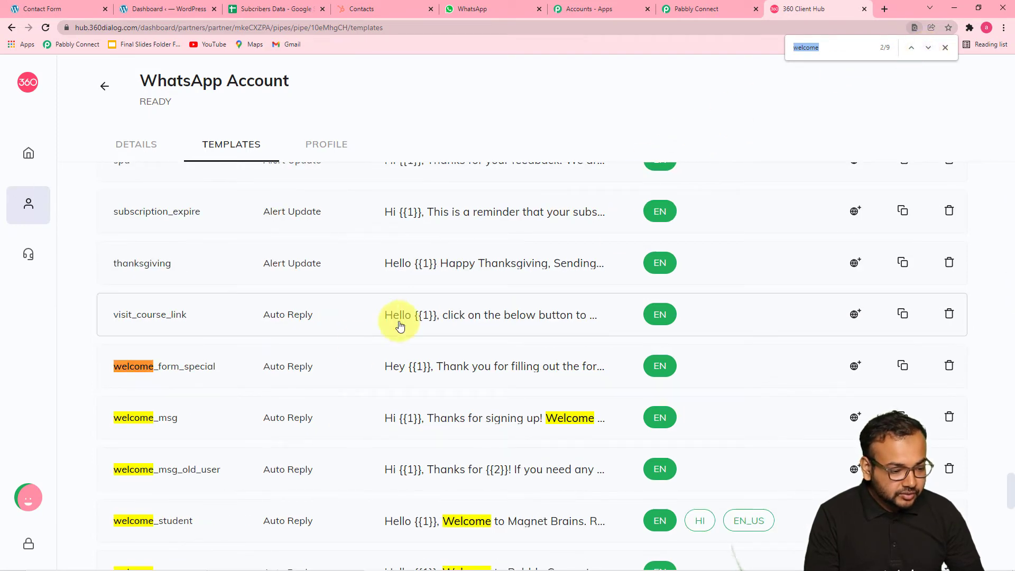
left_click(498, 423)
left_click(946, 48)
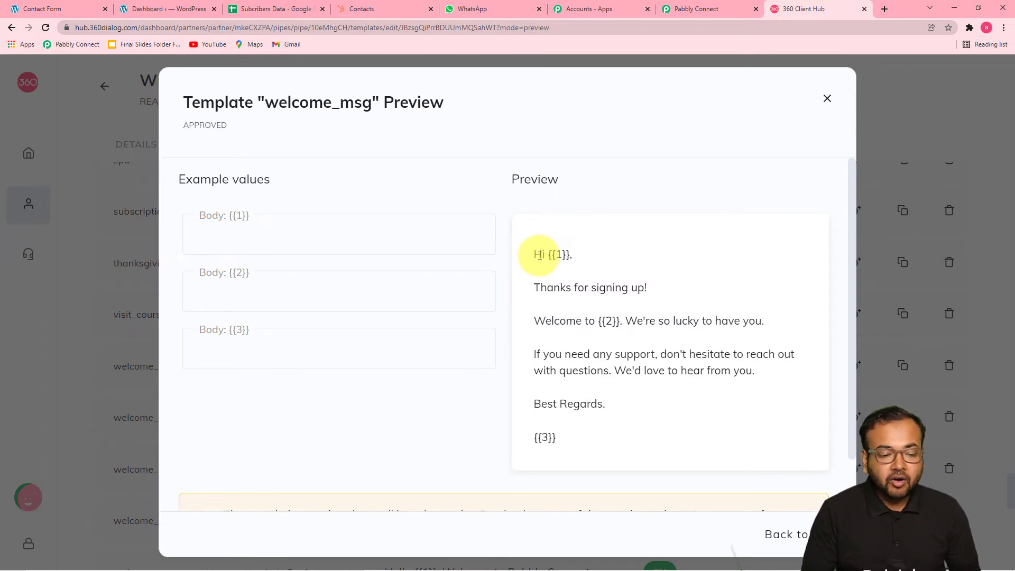
- Close and reopen the welcome_msg preview to study its placeholders, then go back to Pabbly Connect
left_click(826, 99)
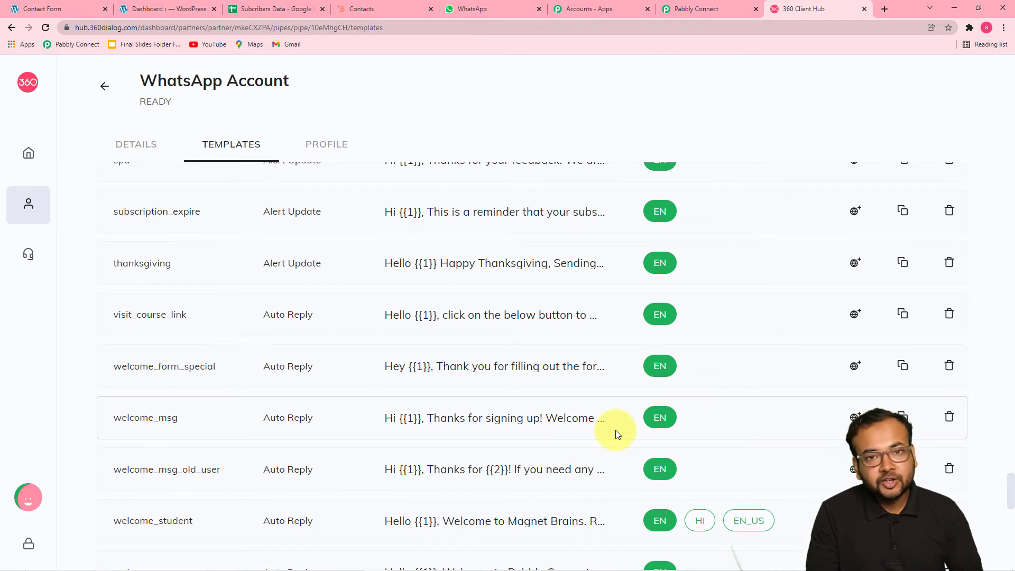
left_click(492, 423)
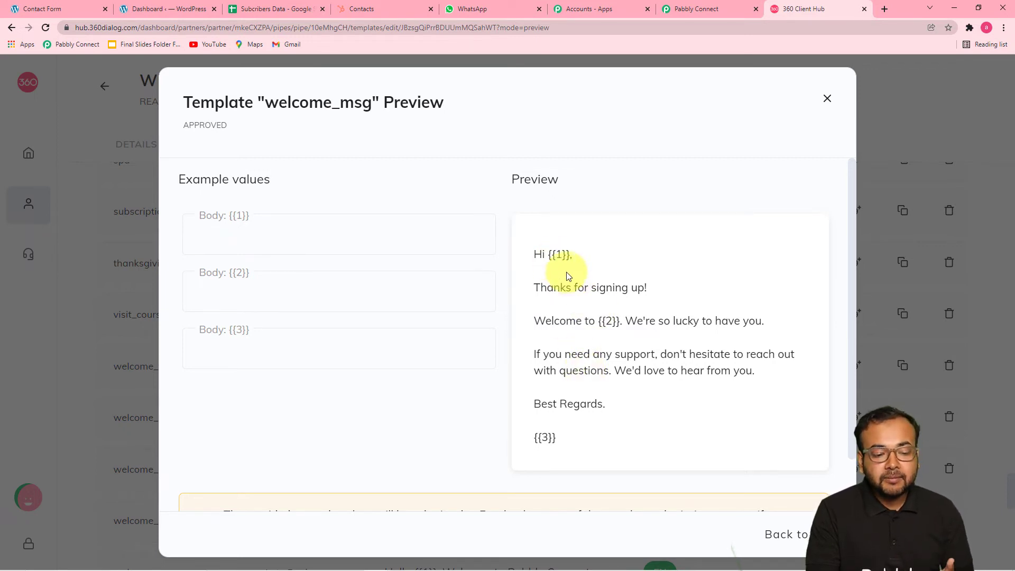
left_click(710, 13)
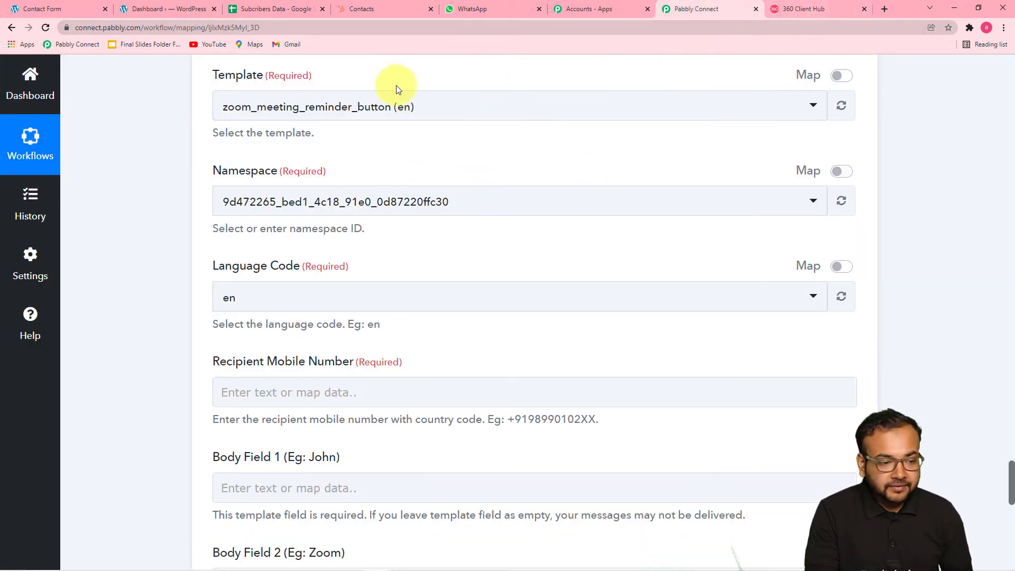
- Search 'we' in the Template list and choose welcome_msg (en)
left_click(473, 116)
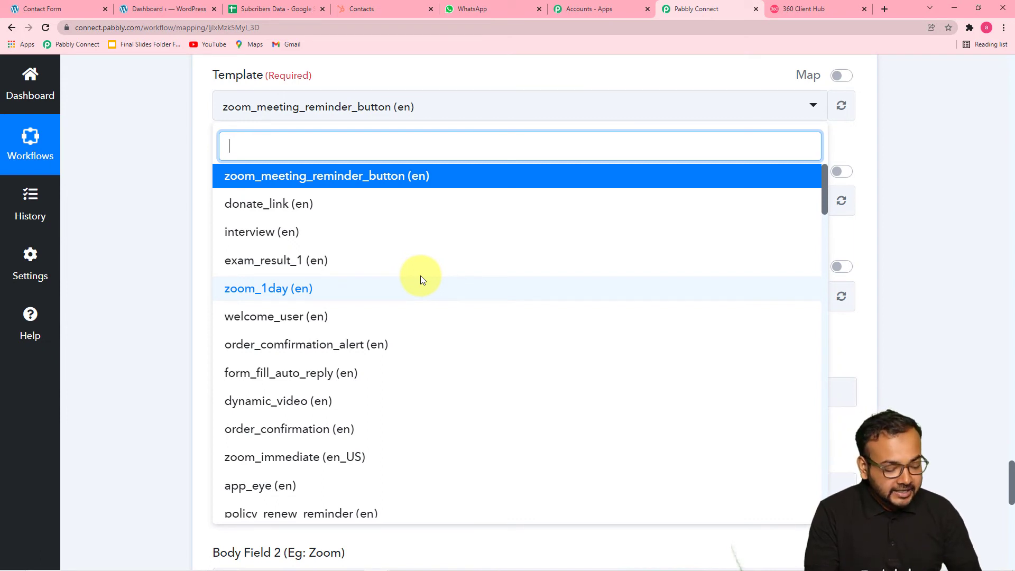
type("we")
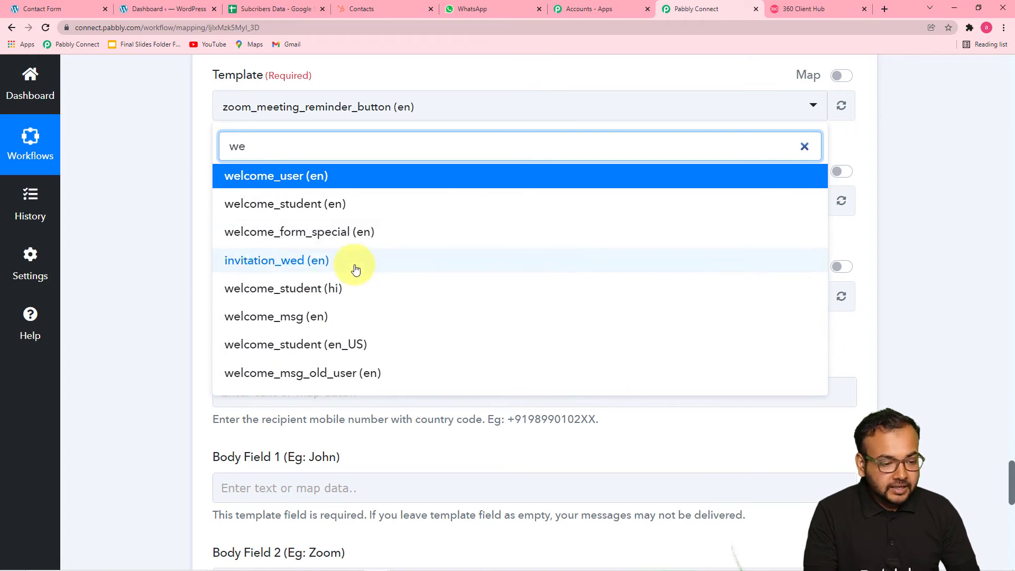
left_click(292, 327)
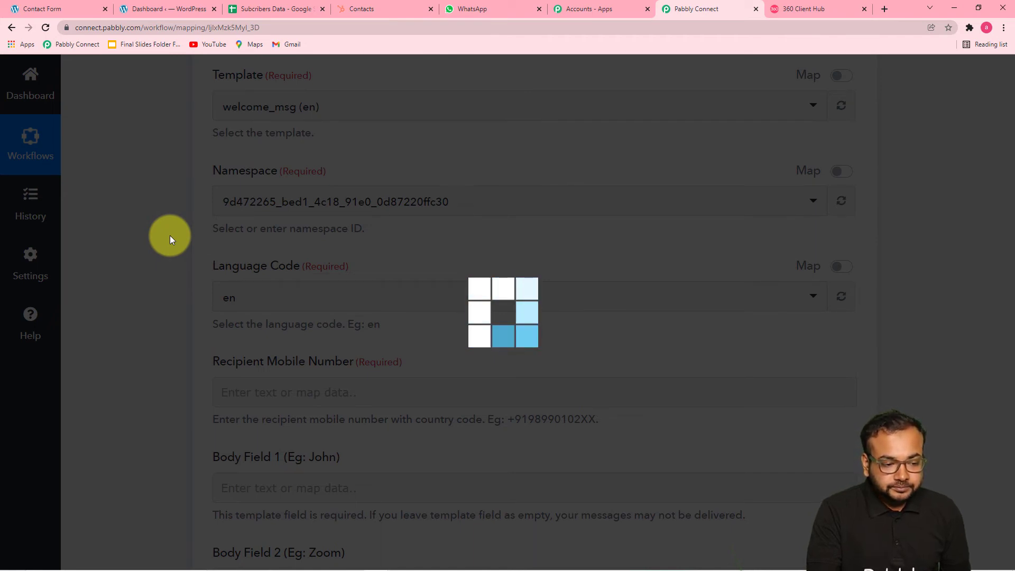
scroll(170, 236, "down", 1)
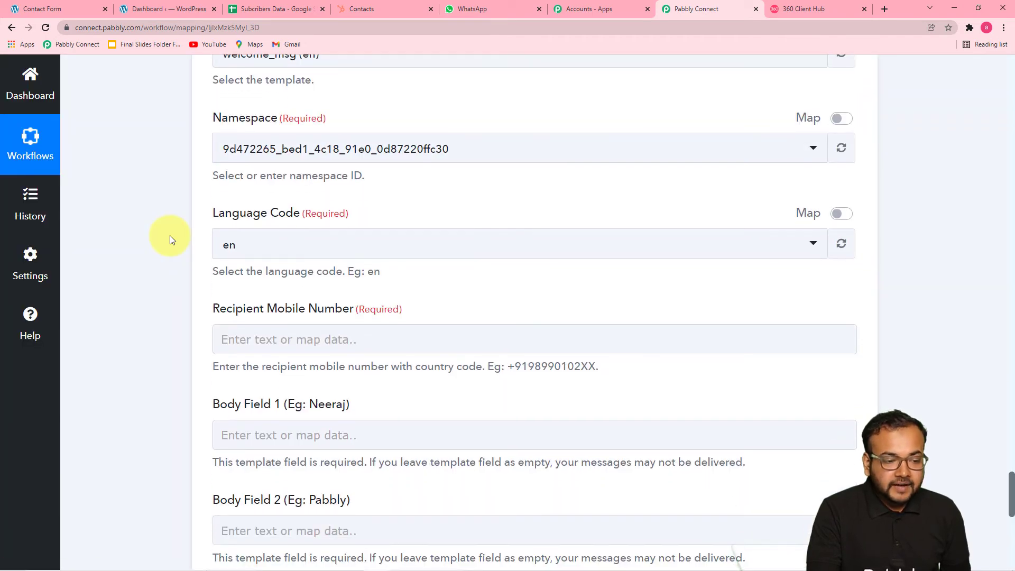
- Map the Elementor submission's Mobile Number into the Recipient Mobile Number field
scroll(169, 236, "down", 1)
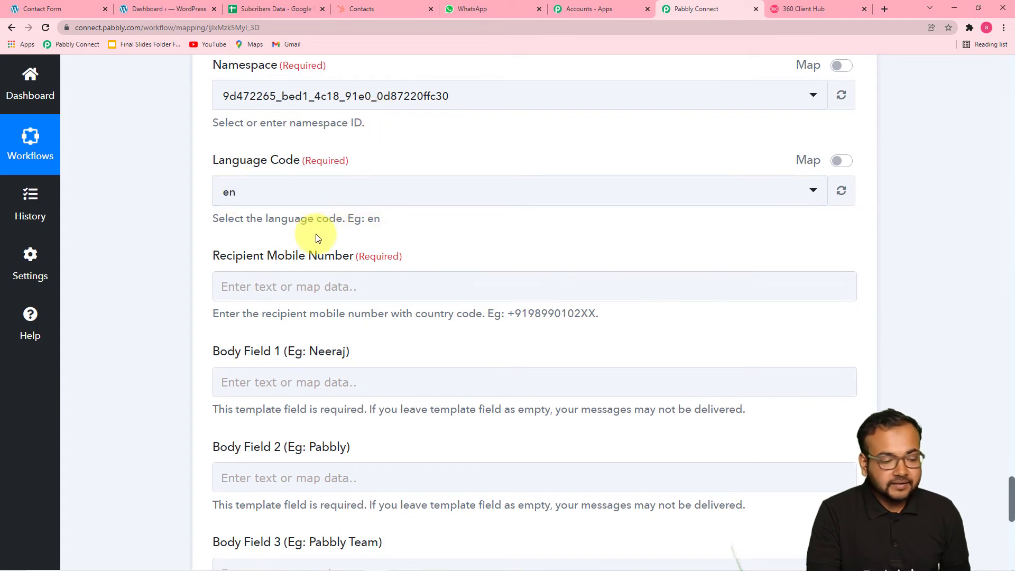
scroll(182, 222, "down", 2)
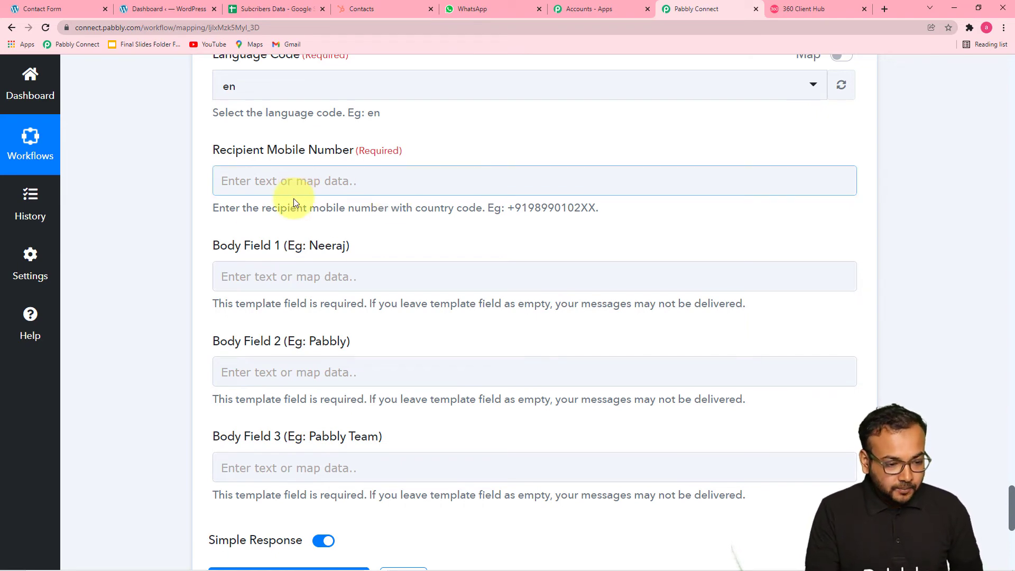
left_click(294, 180)
scroll(292, 180, "down", 5)
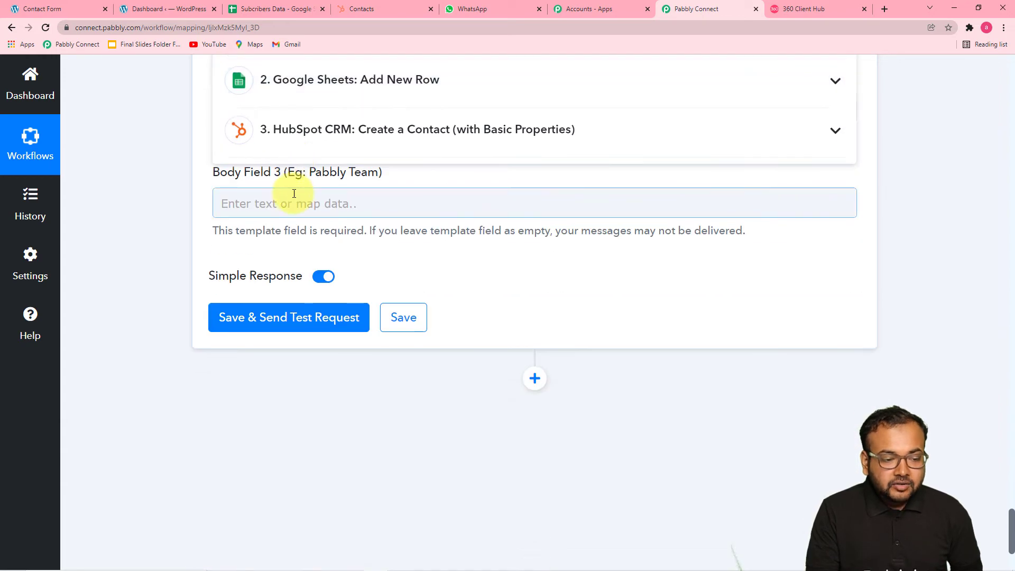
scroll(292, 163, "up", 2)
scroll(300, 159, "up", 1)
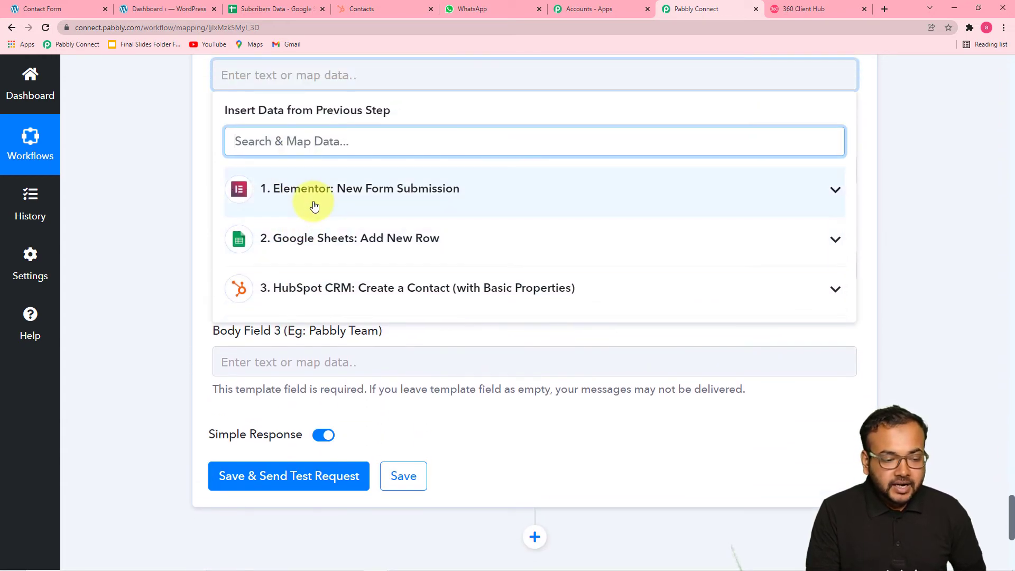
left_click(314, 206)
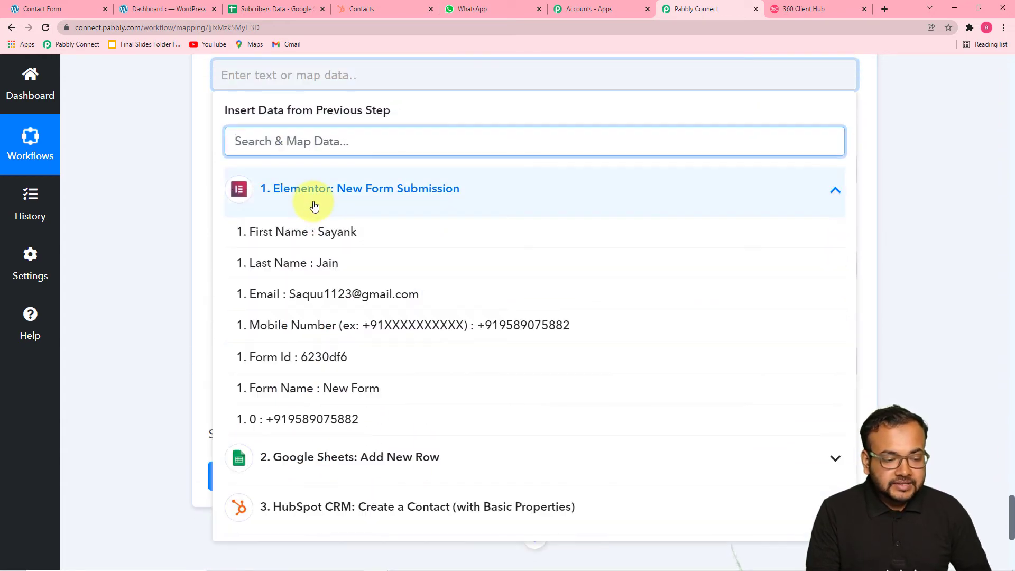
left_click(365, 333)
left_click(164, 213)
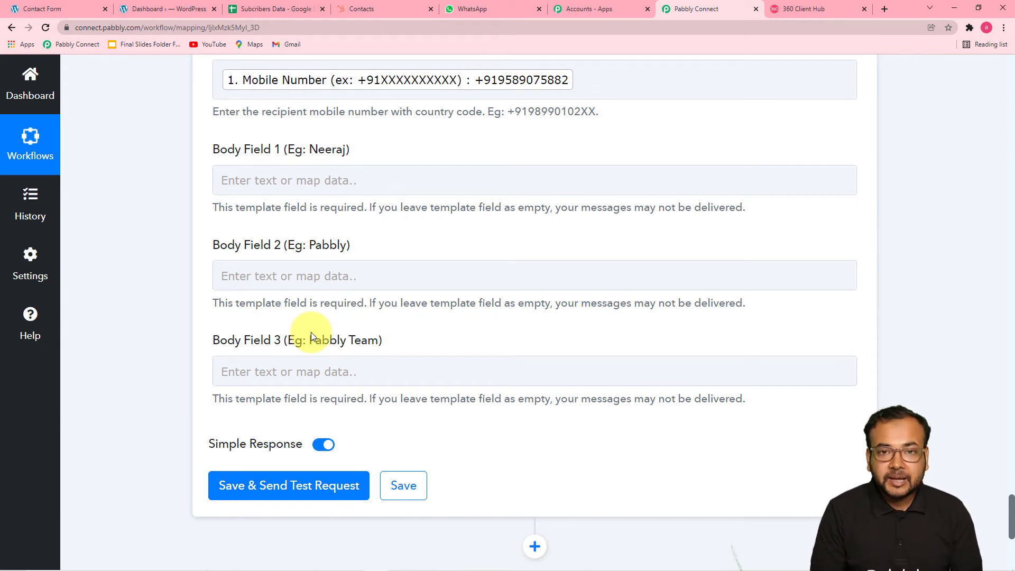
- After checking the template placeholders, map the Elementor First Name and Last Name into Body Field 1
left_click(801, 11)
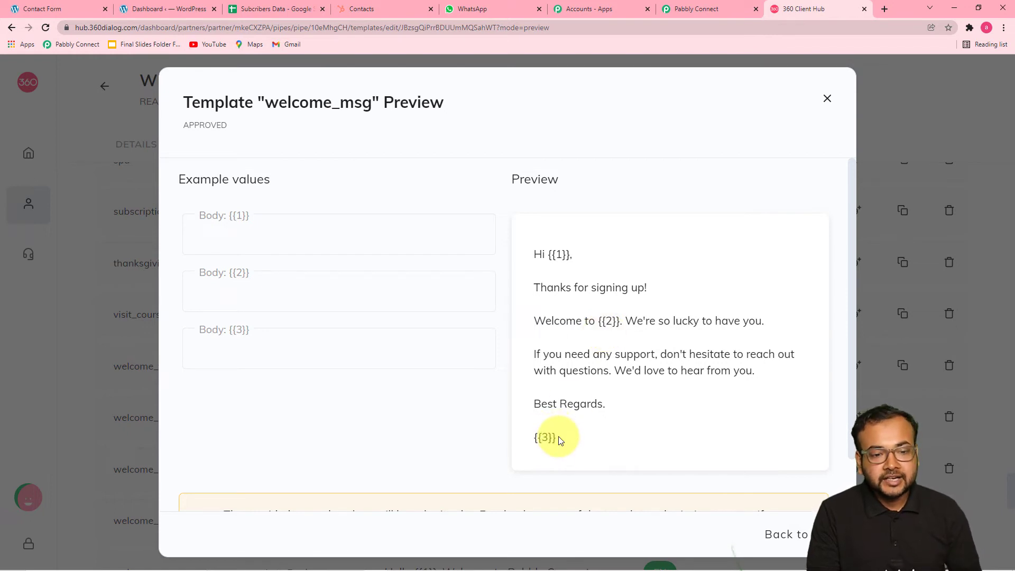
left_click(691, 11)
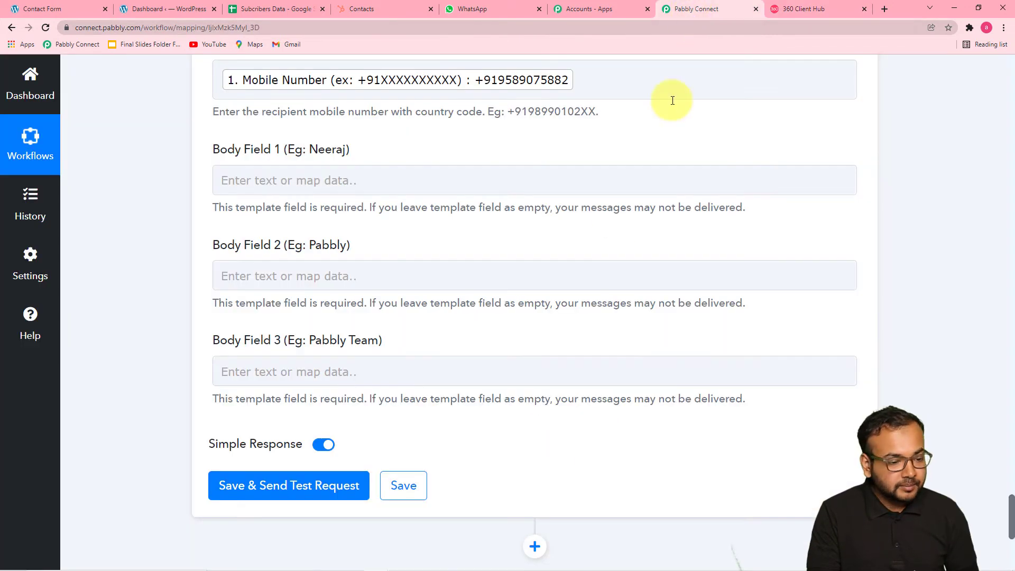
left_click(307, 178)
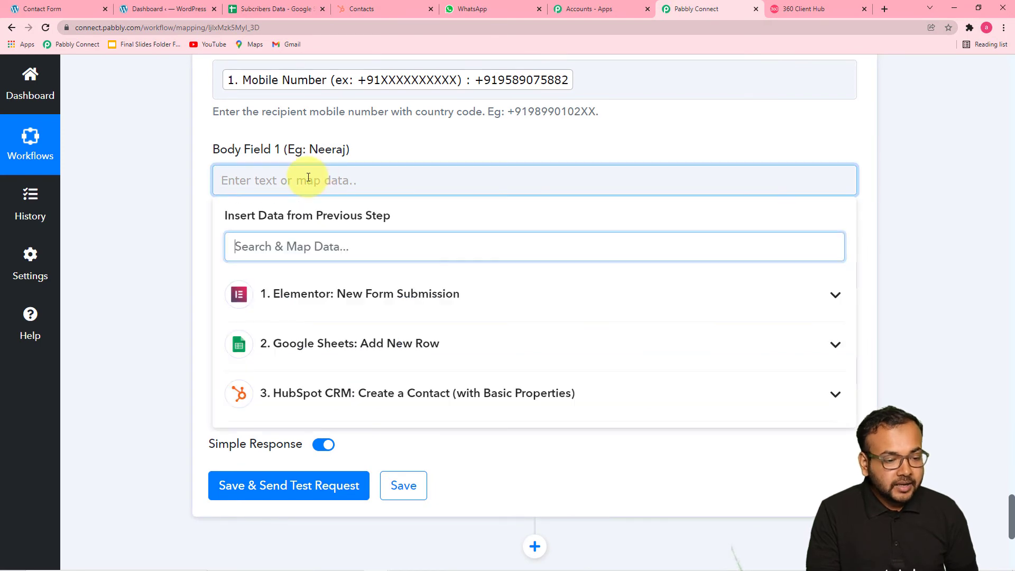
scroll(310, 176, "down", 3)
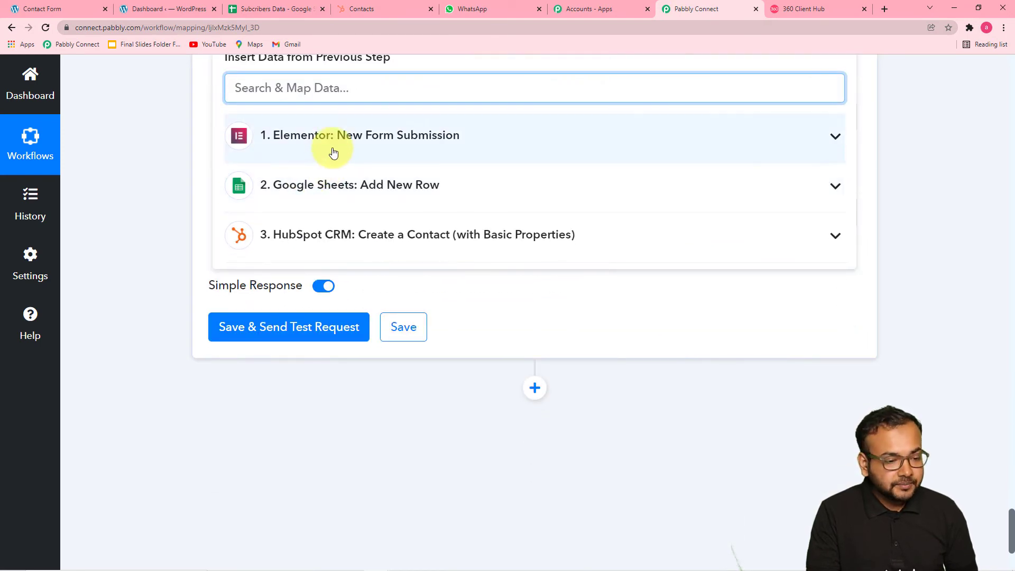
left_click(334, 153)
left_click(333, 188)
scroll(344, 191, "up", 2)
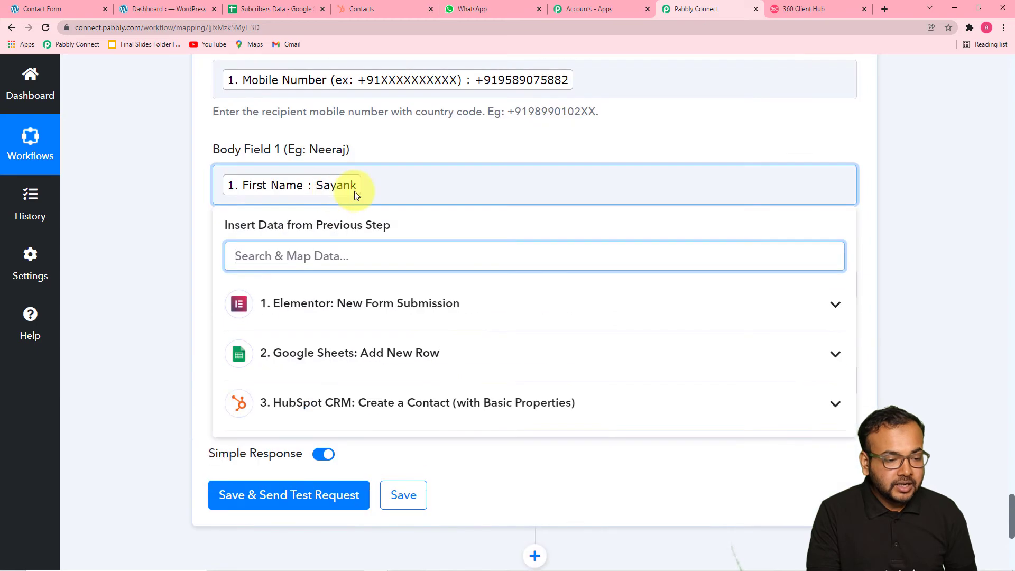
left_click(368, 186)
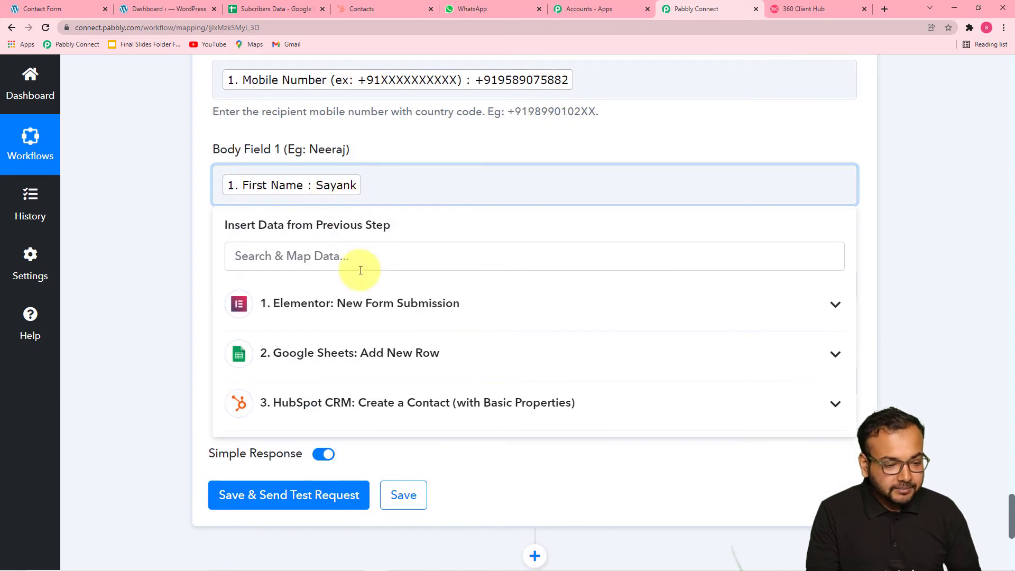
left_click(340, 303)
left_click(335, 378)
left_click(159, 229)
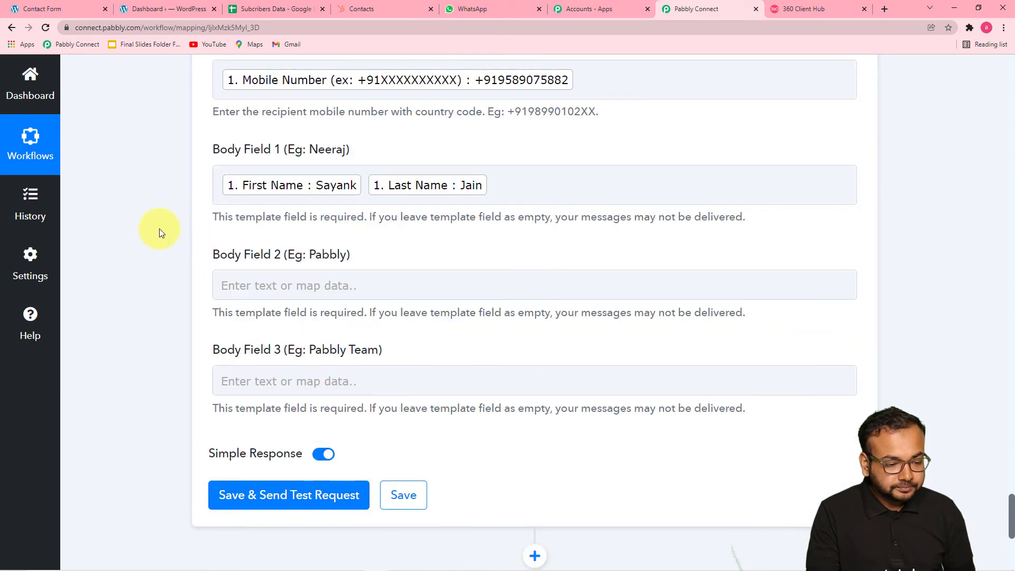
scroll(160, 229, "down", 2)
left_click(303, 176)
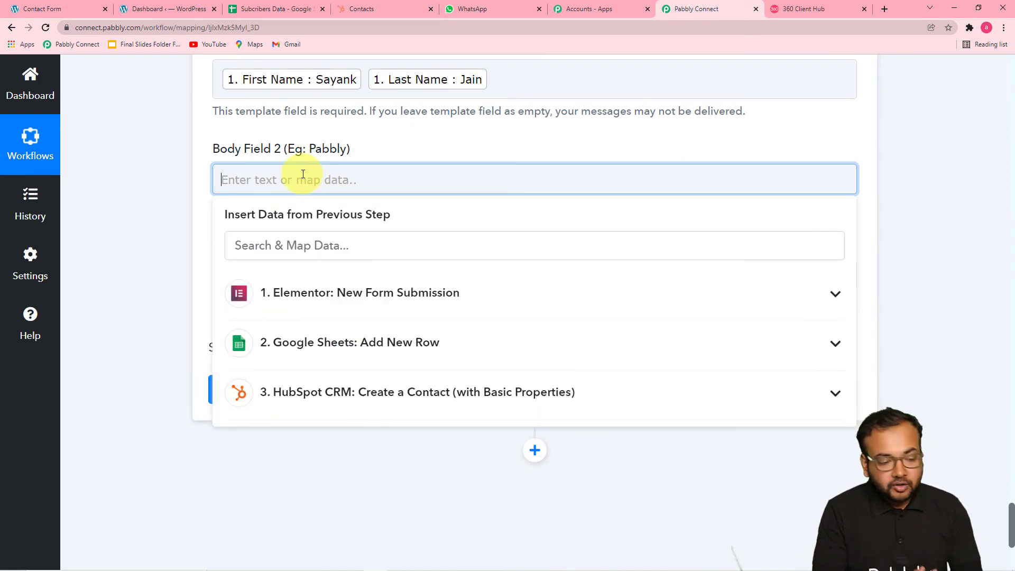
type("ww")
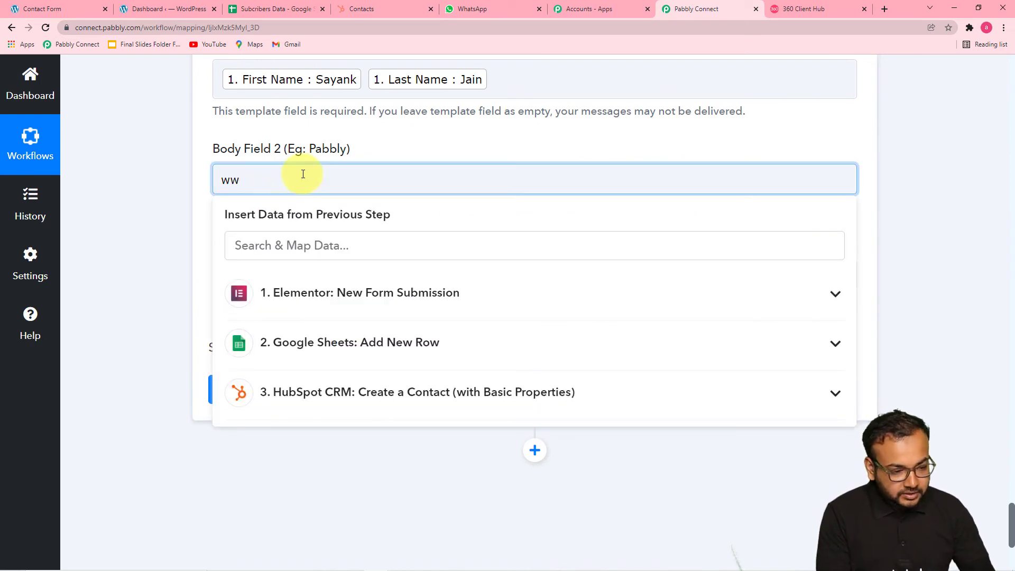
type("w.pa")
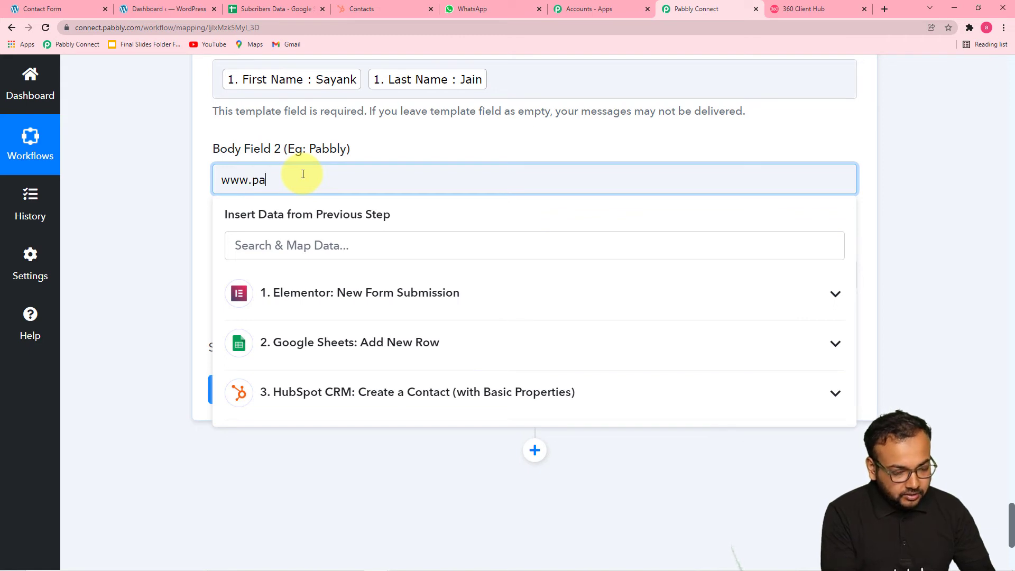
type("bbly")
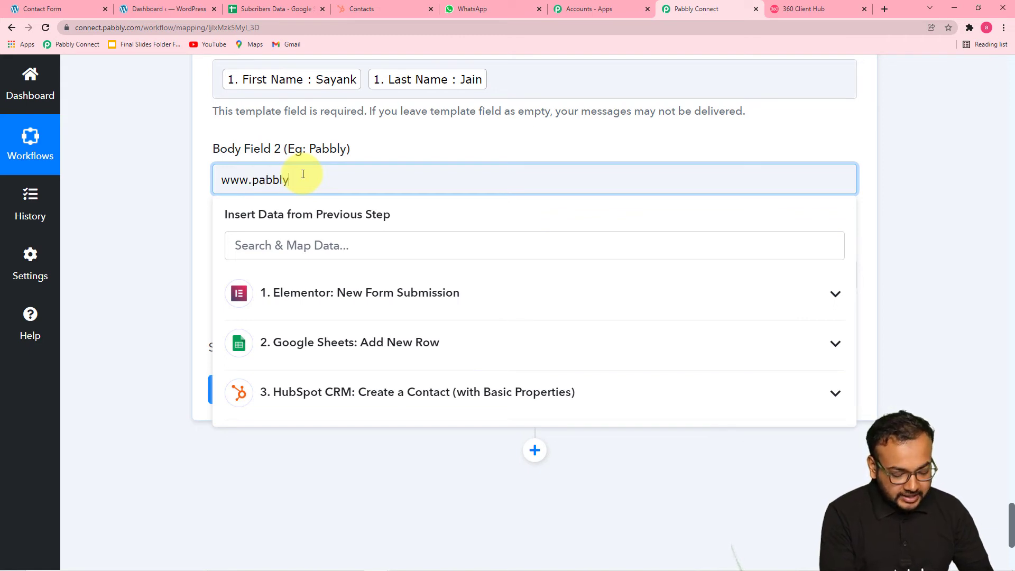
type(".cm")
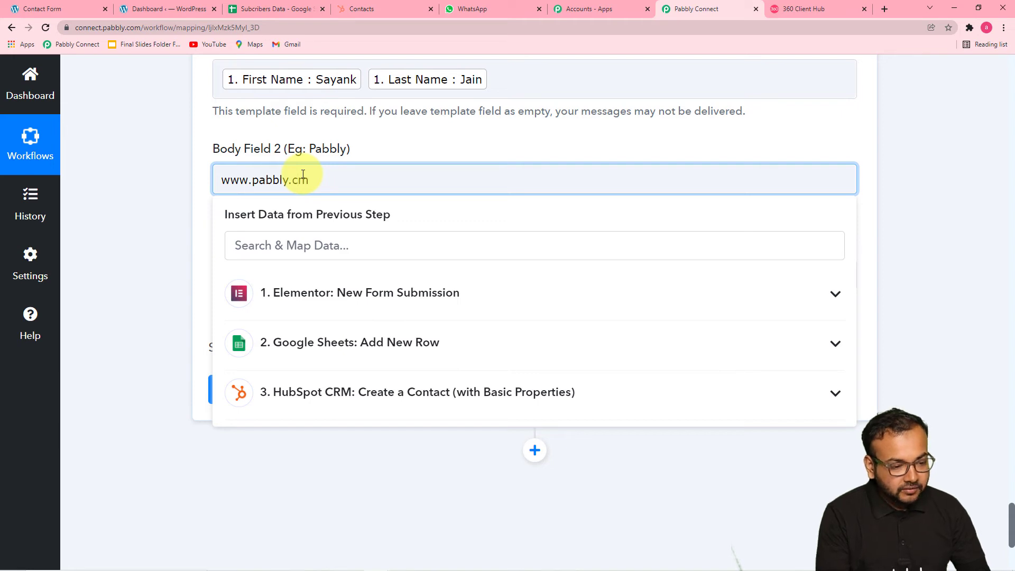
key("BackSpace")
type("om")
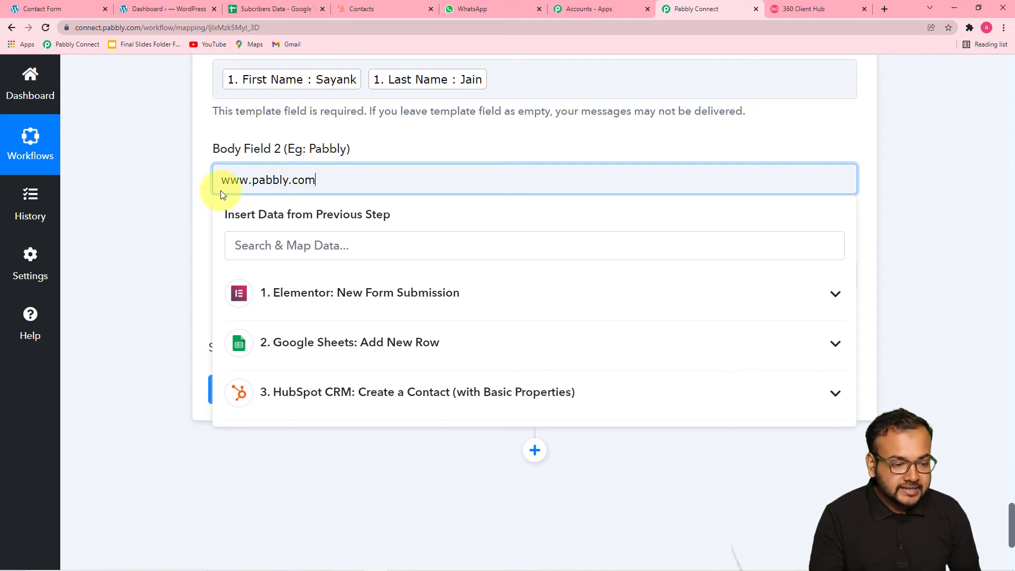
left_click(176, 204)
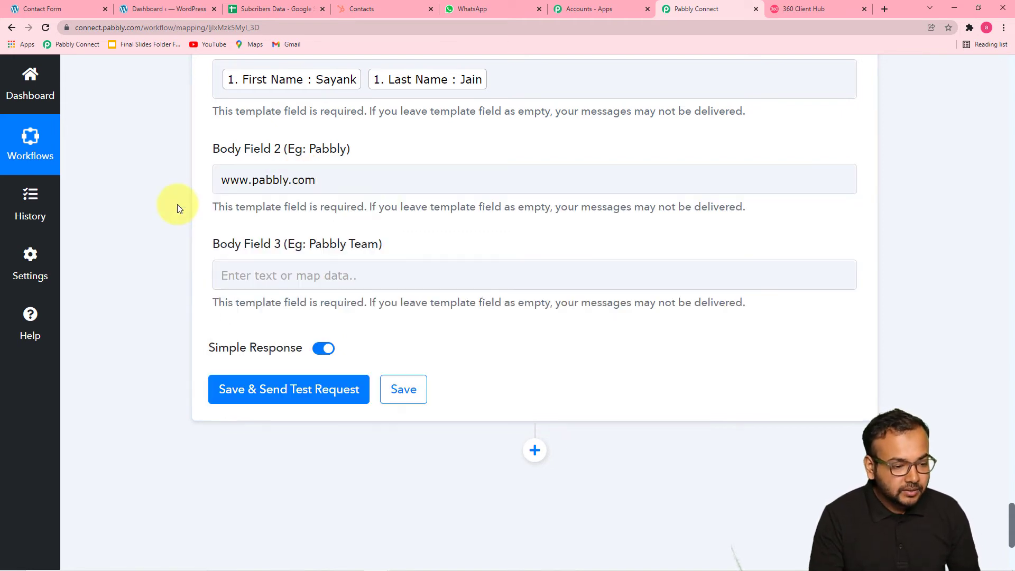
- Enter Team Pabbly in Body Field 3, then save and send a test WhatsApp message
scroll(176, 204, "down", 3)
left_click(294, 120)
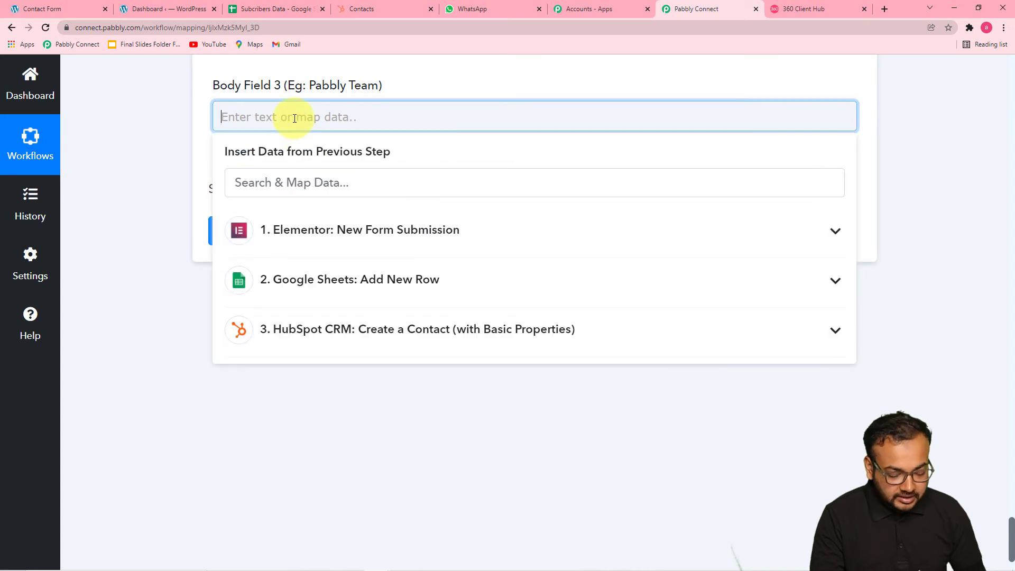
type("Tea")
type("m ")
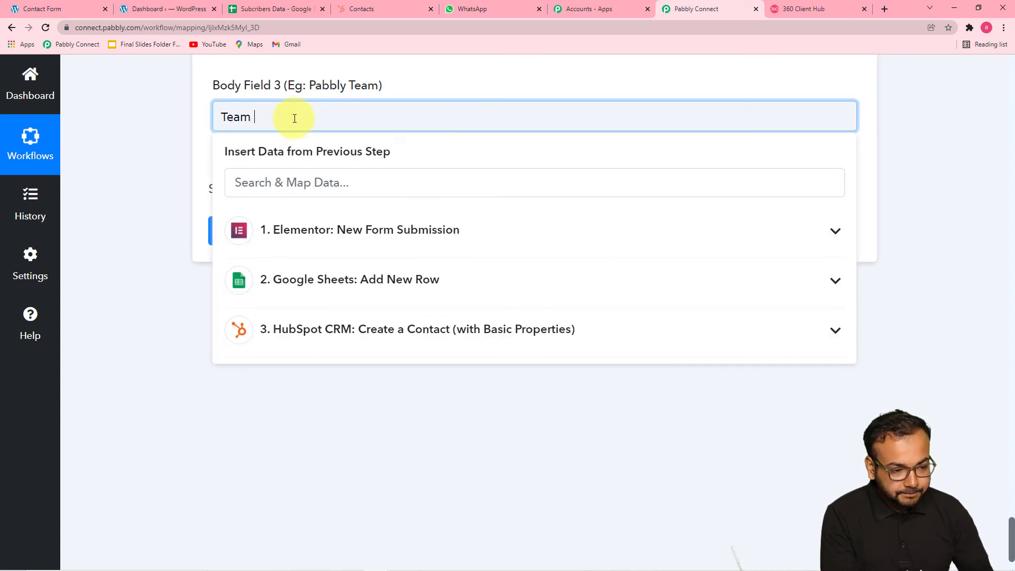
type("Pabbly")
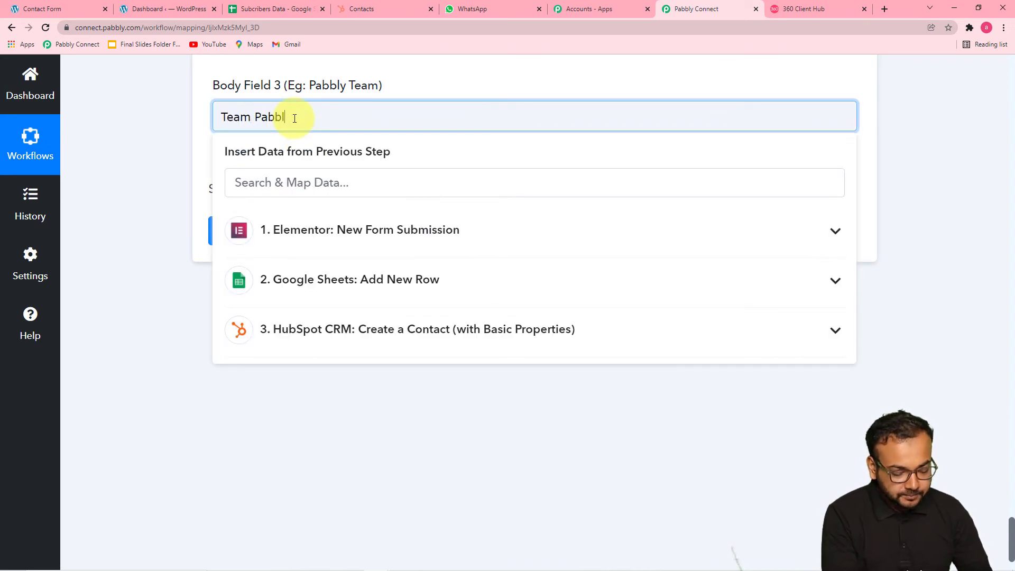
left_click(191, 138)
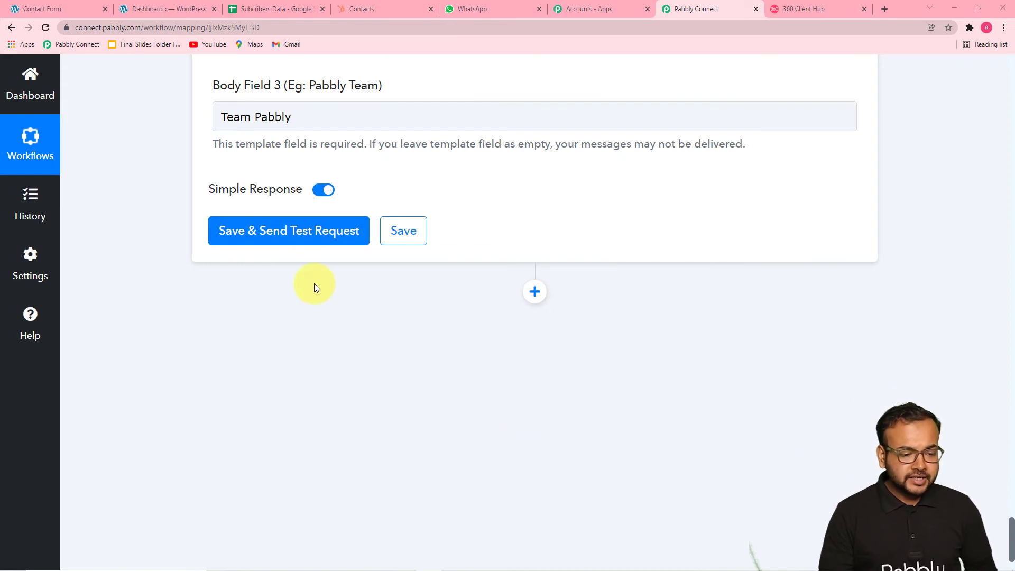
left_click(296, 231)
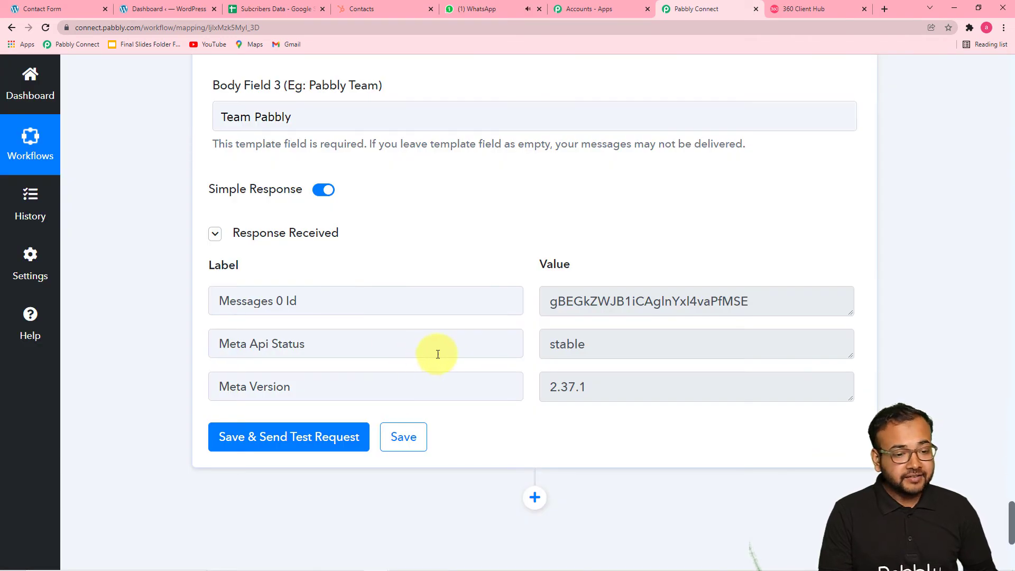
left_click(489, 11)
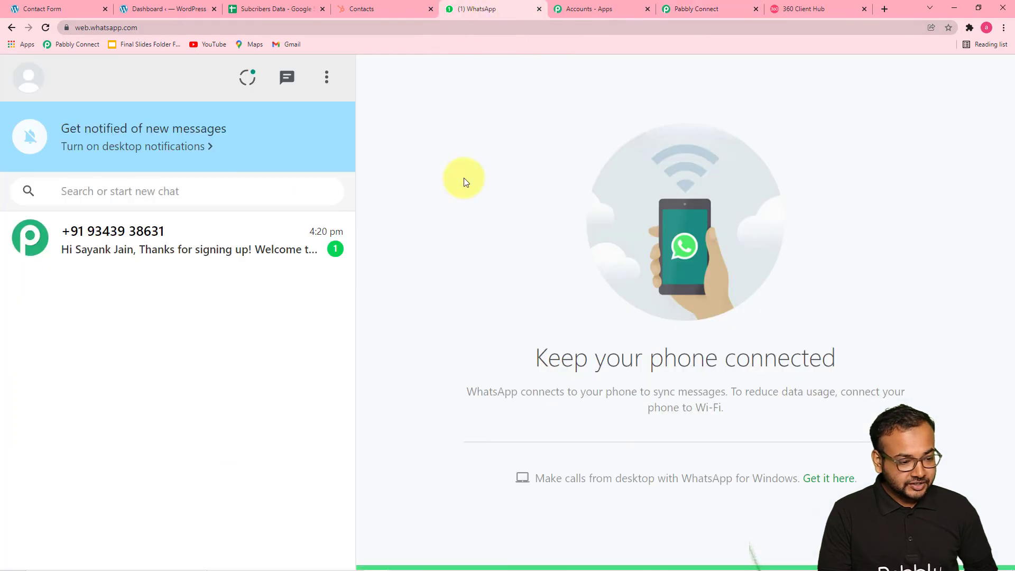
- Open the new WhatsApp Web chat and compare the received message with the welcome_msg template
left_click(204, 238)
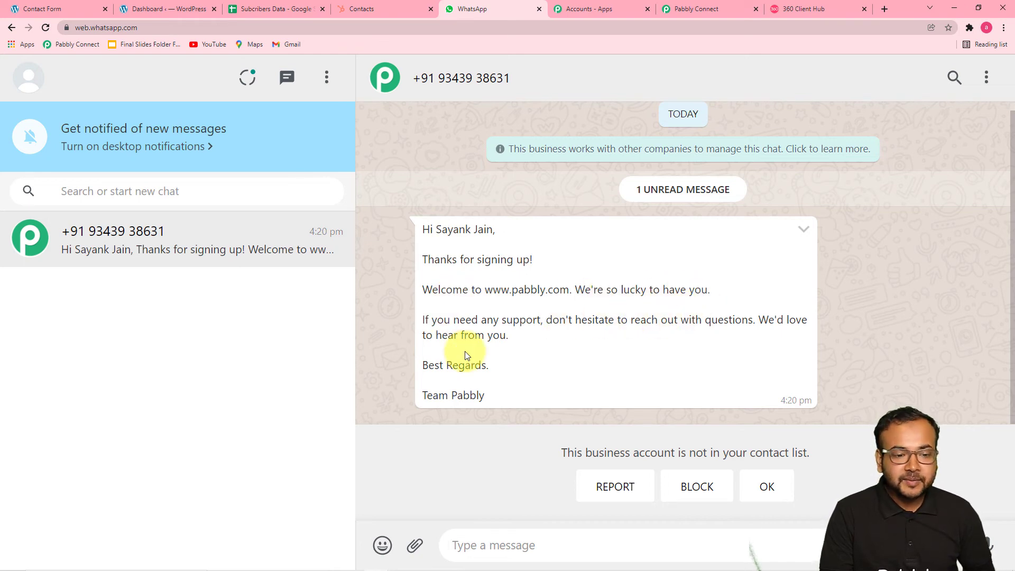
left_click(795, 12)
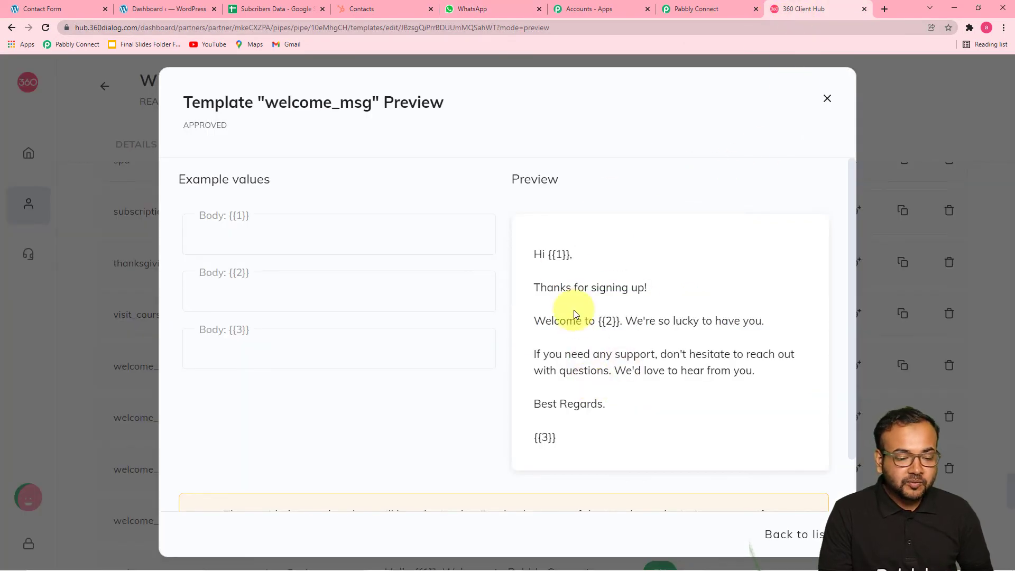
left_click(481, 9)
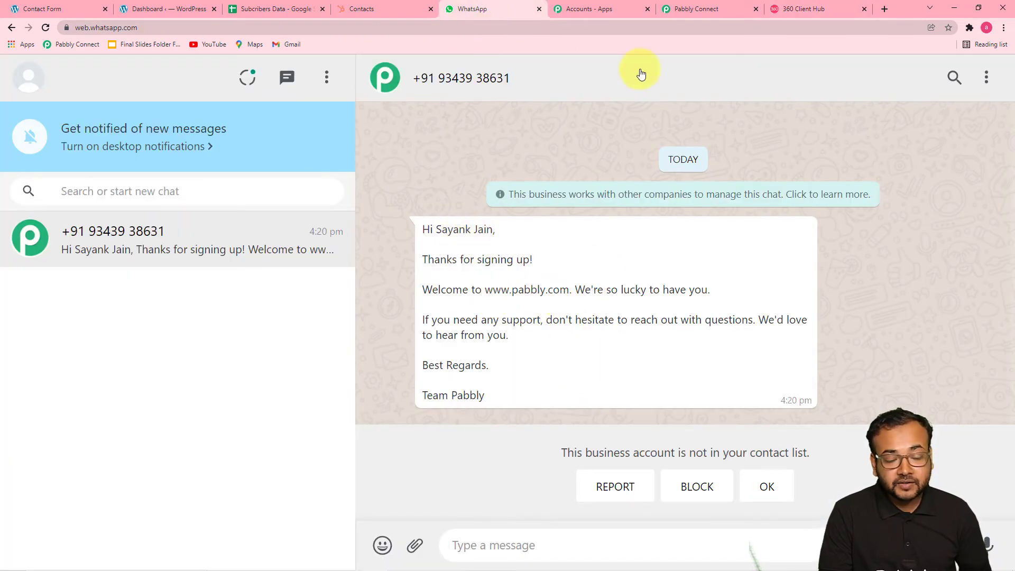
left_click(672, 11)
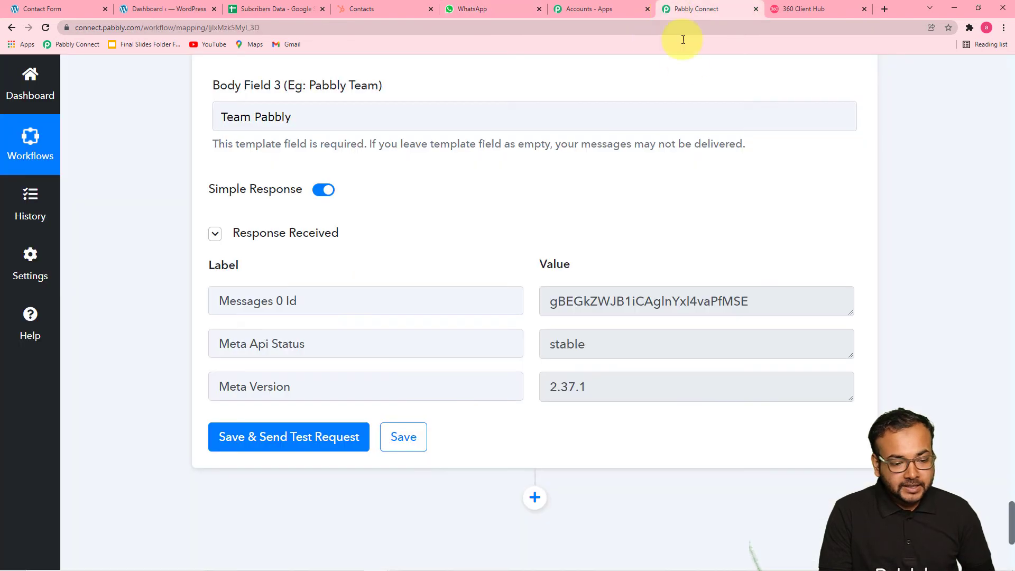
- Insert a fifth action step directly beneath the WhatsApp action
scroll(375, 232, "up", 3)
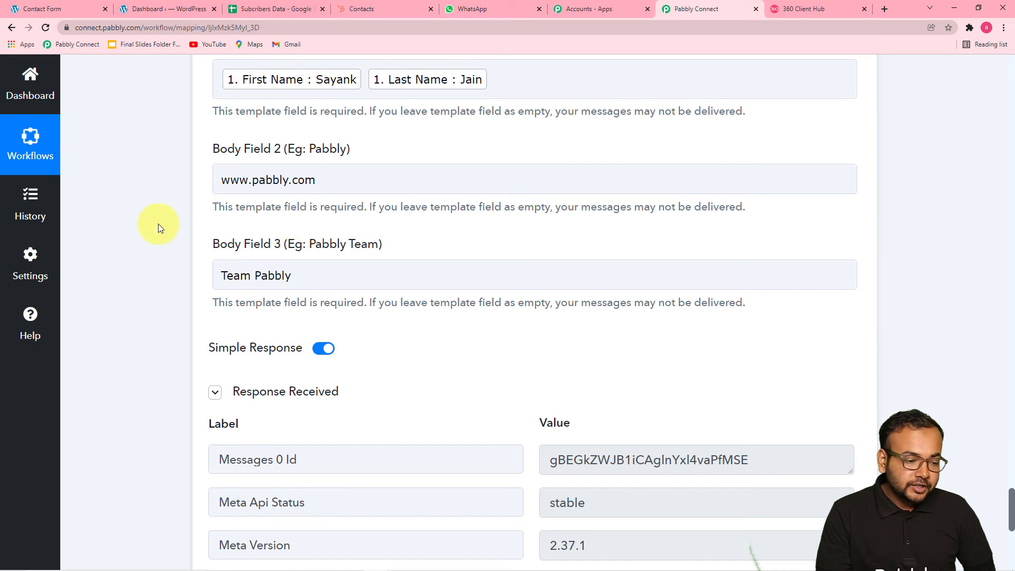
scroll(158, 224, "down", 6)
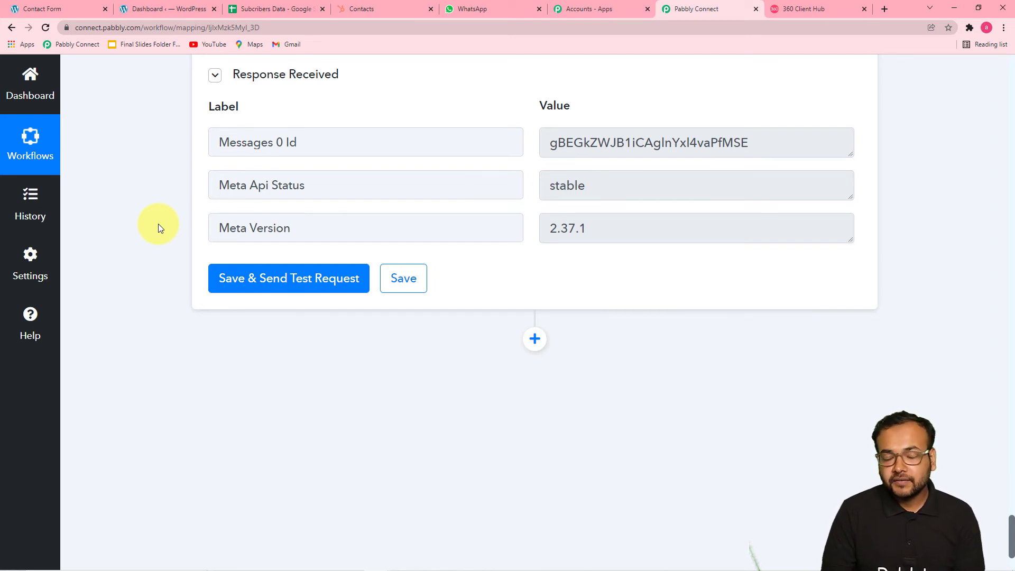
left_click(535, 339)
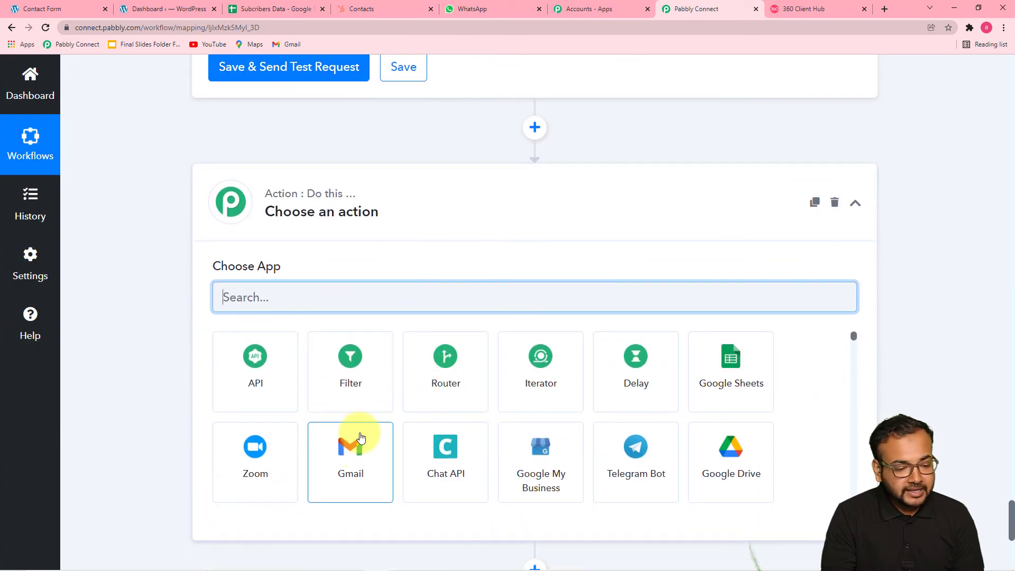
- Set the new step to Gmail with the Send Email action event and begin connecting an account
left_click(345, 444)
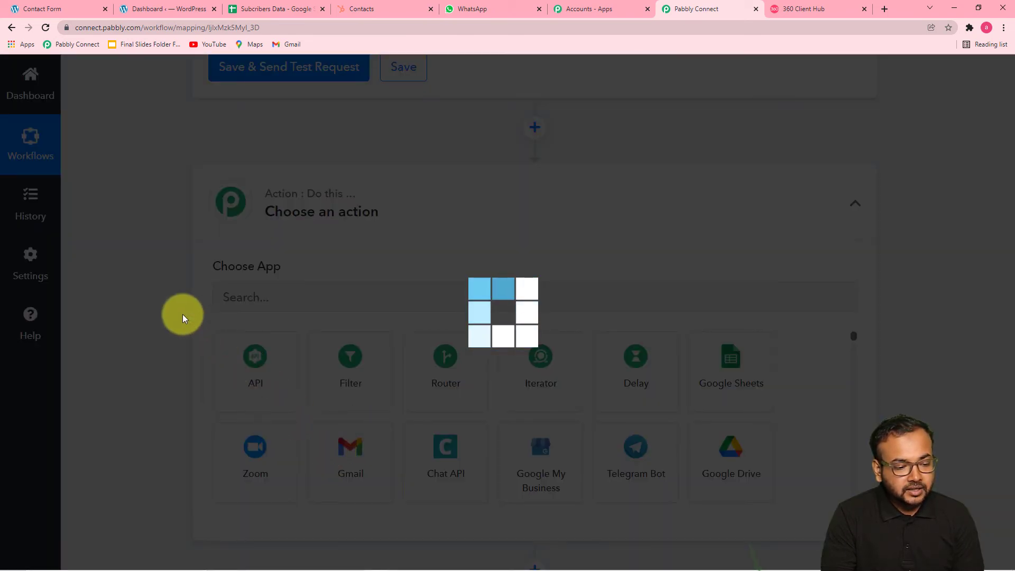
scroll(226, 368, "down", 3)
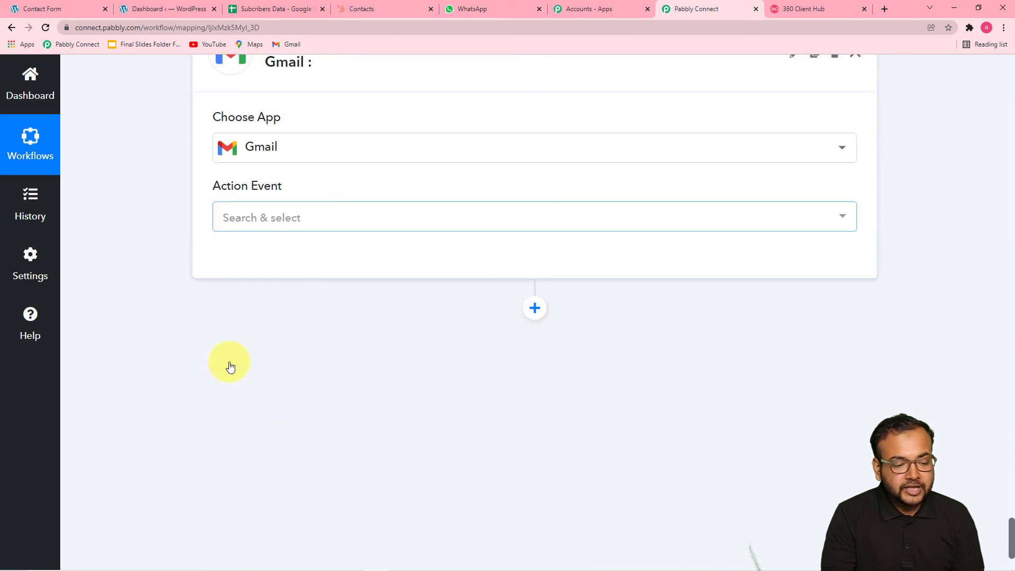
left_click(313, 208)
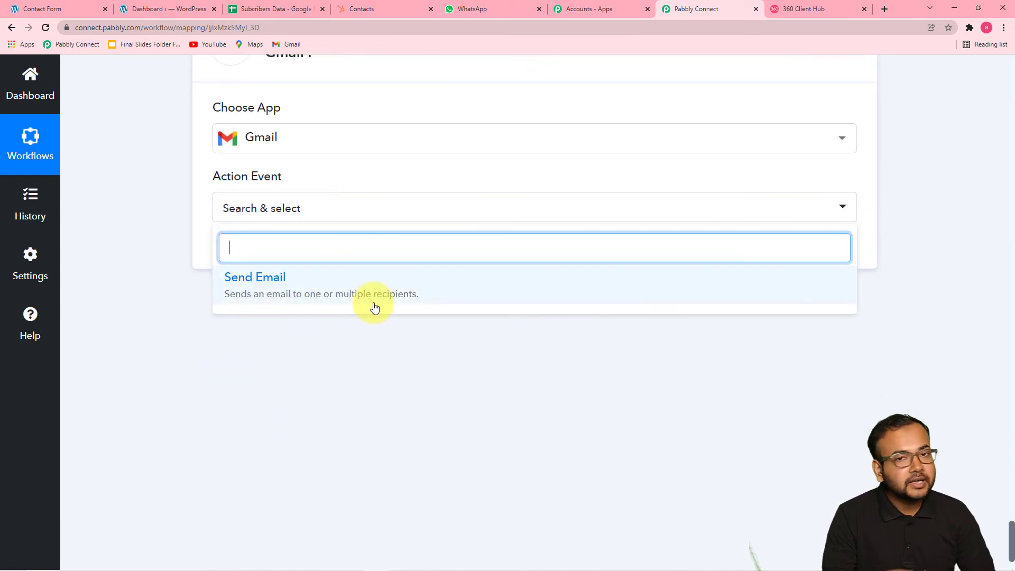
left_click(397, 297)
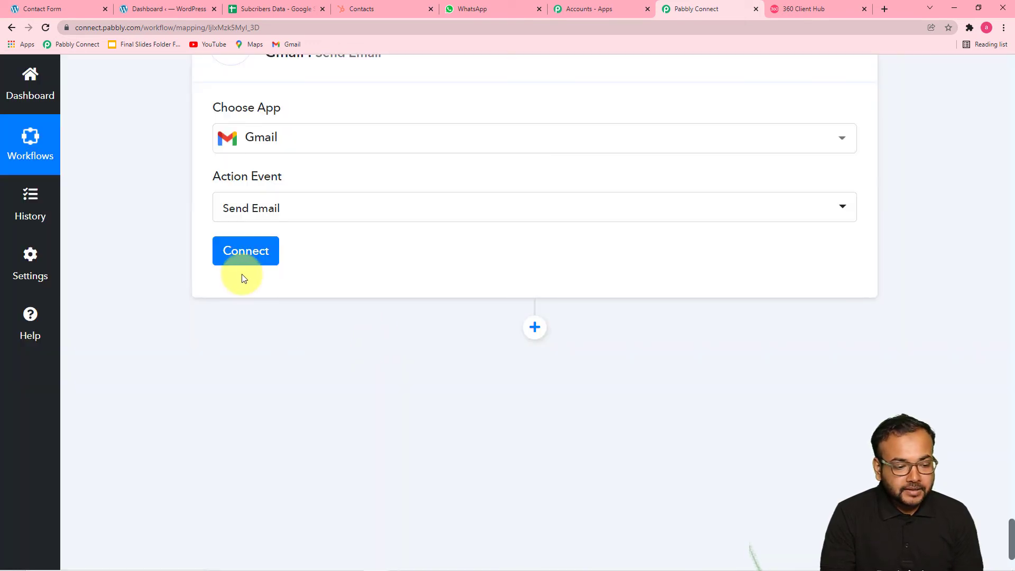
left_click(244, 254)
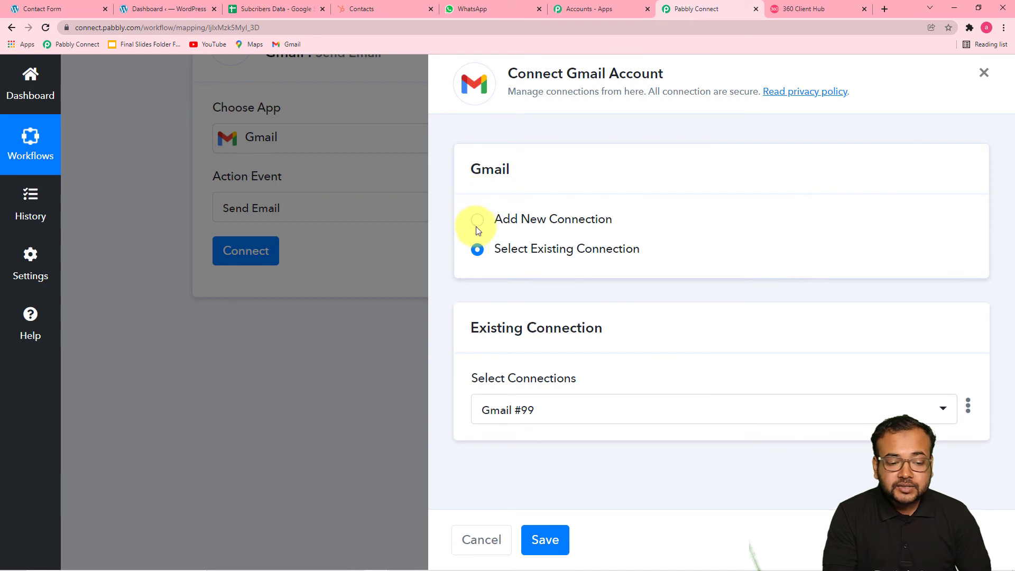
- Create a new Gmail connection by choosing the Google account and granting Pabbly Connect access
left_click(477, 228)
left_click(515, 388)
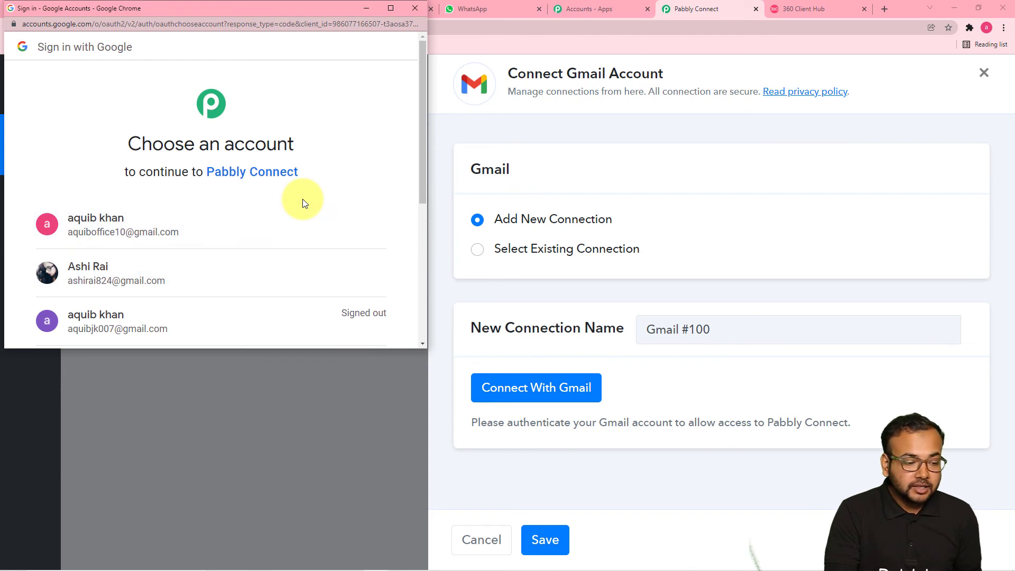
scroll(302, 199, "down", 2)
left_click(252, 181)
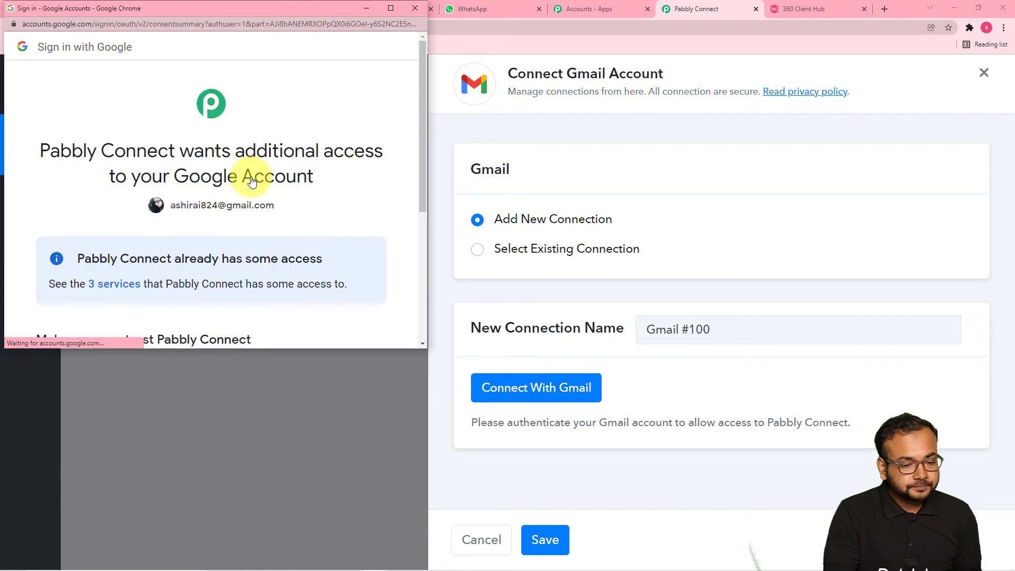
scroll(251, 177, "down", 5)
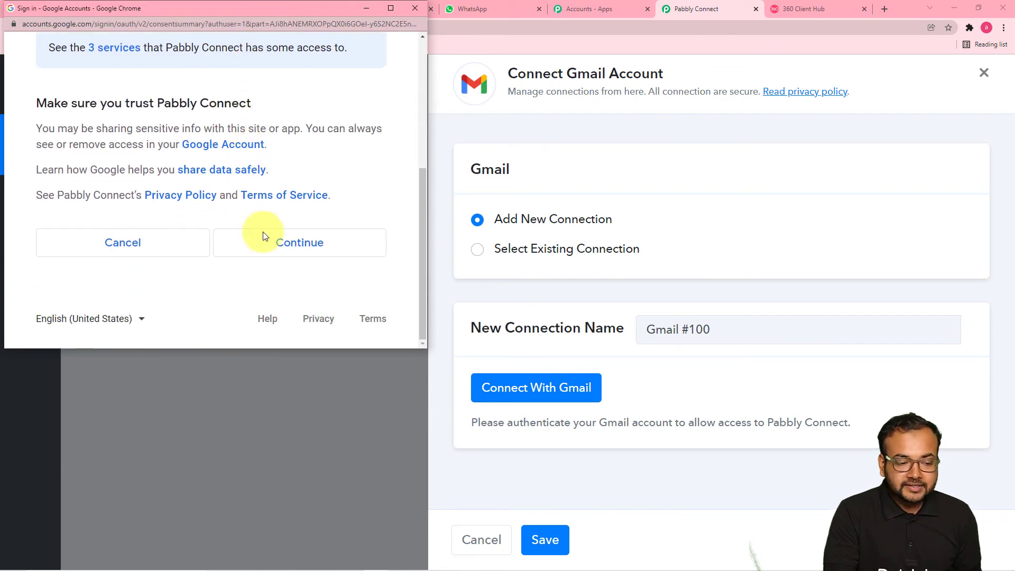
left_click(266, 250)
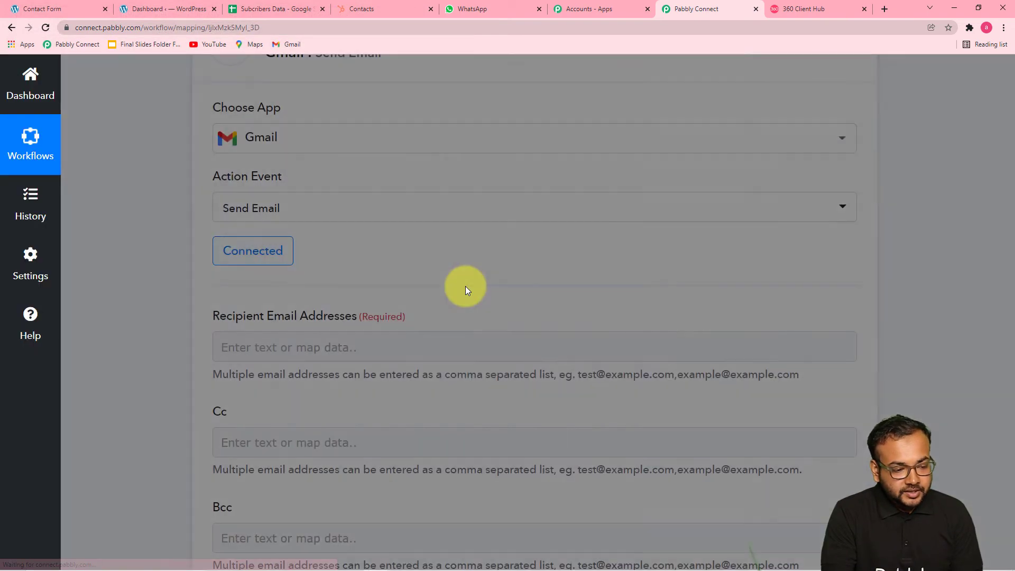
- Map the Elementor submission's Email field into Recipient Email Addresses
scroll(439, 285, "down", 2)
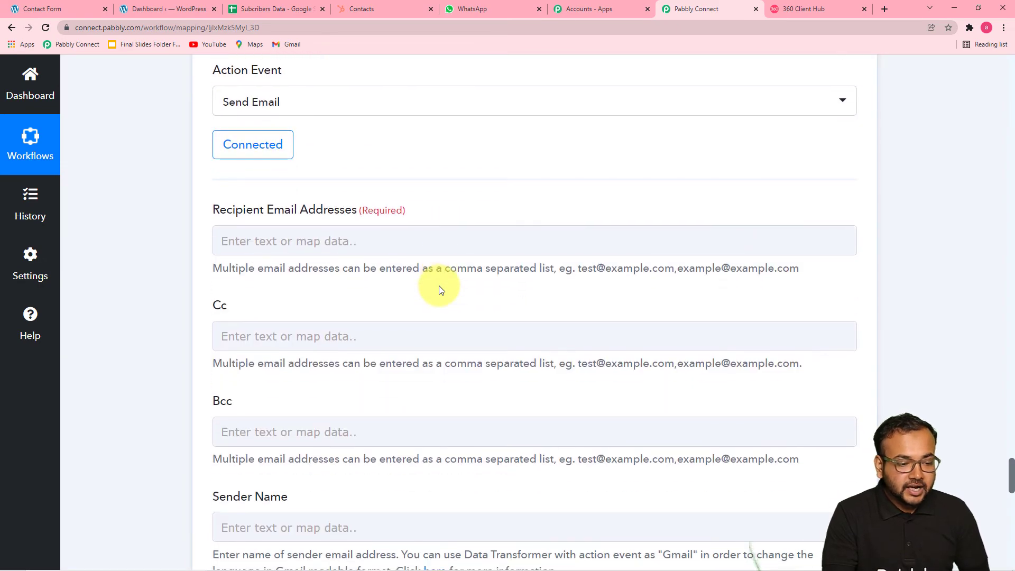
scroll(219, 198, "down", 1)
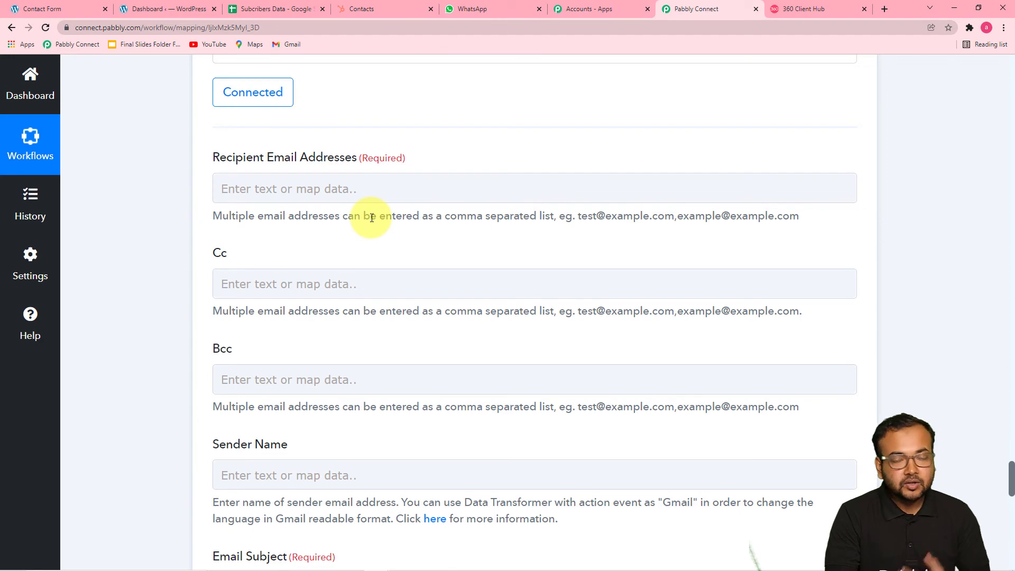
left_click(410, 191)
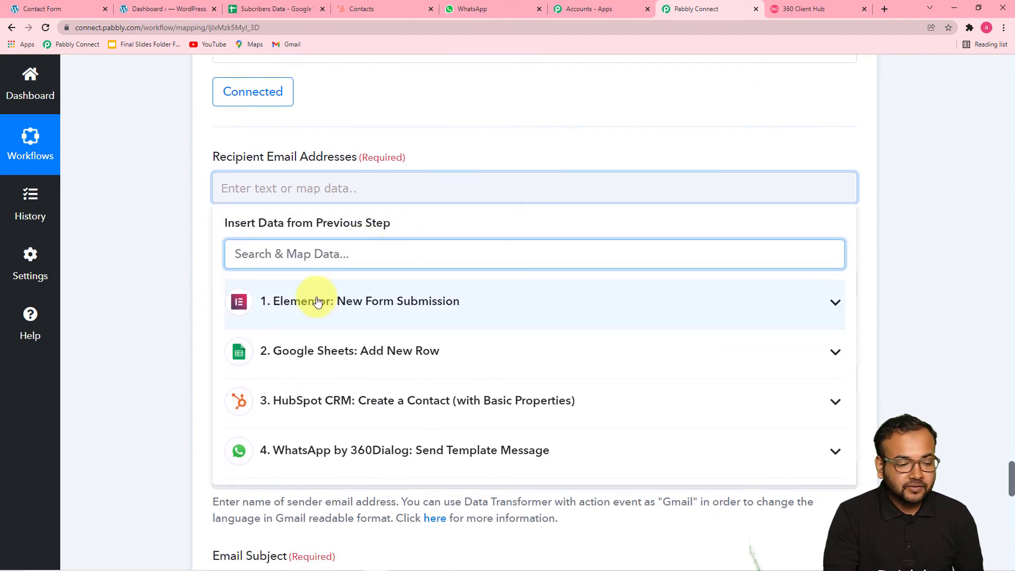
scroll(312, 297, "down", 3)
left_click(353, 160)
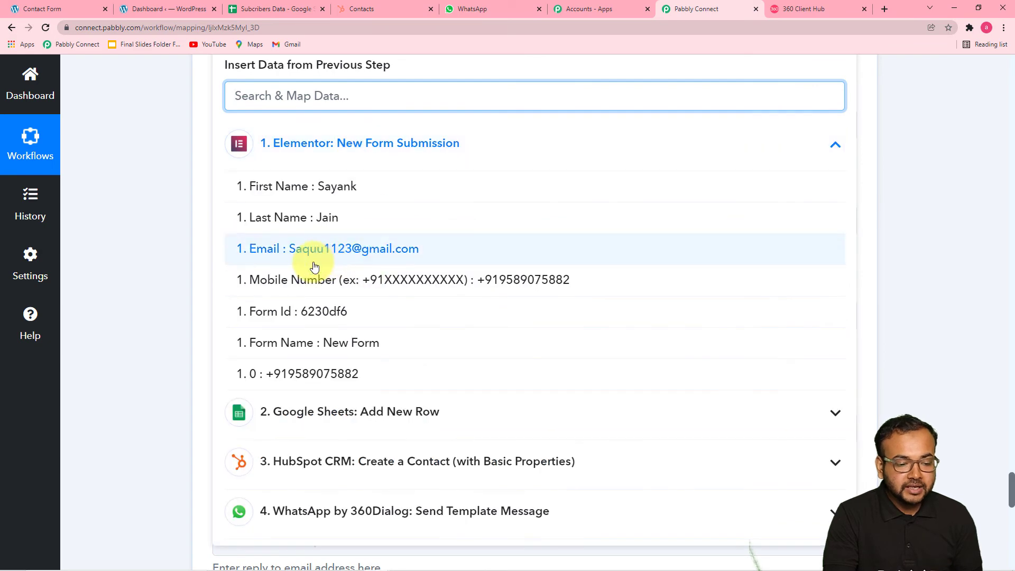
left_click(289, 252)
left_click(171, 227)
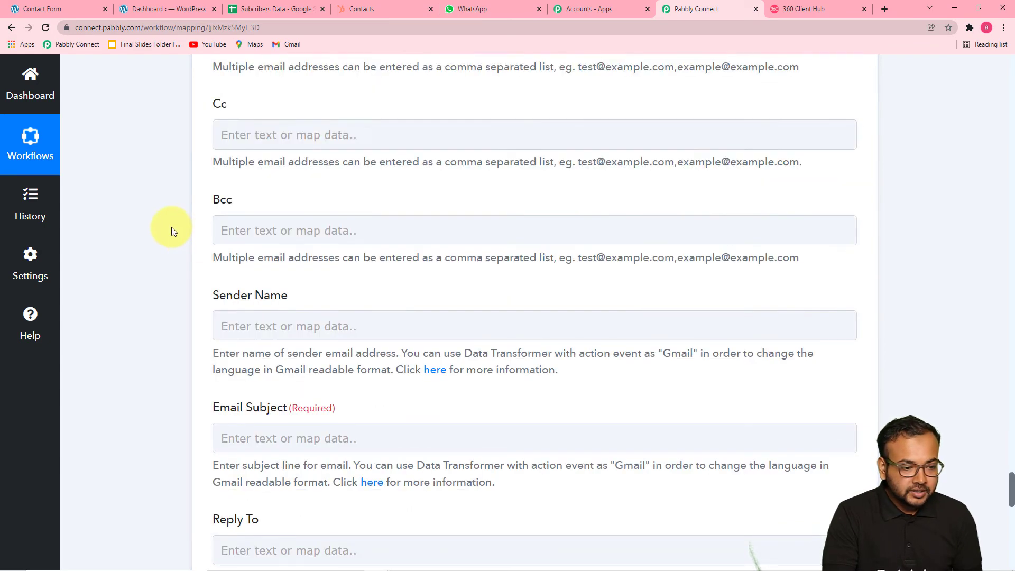
- Return to the recipient field and reopen its data-mapping list
scroll(171, 227, "up", 3)
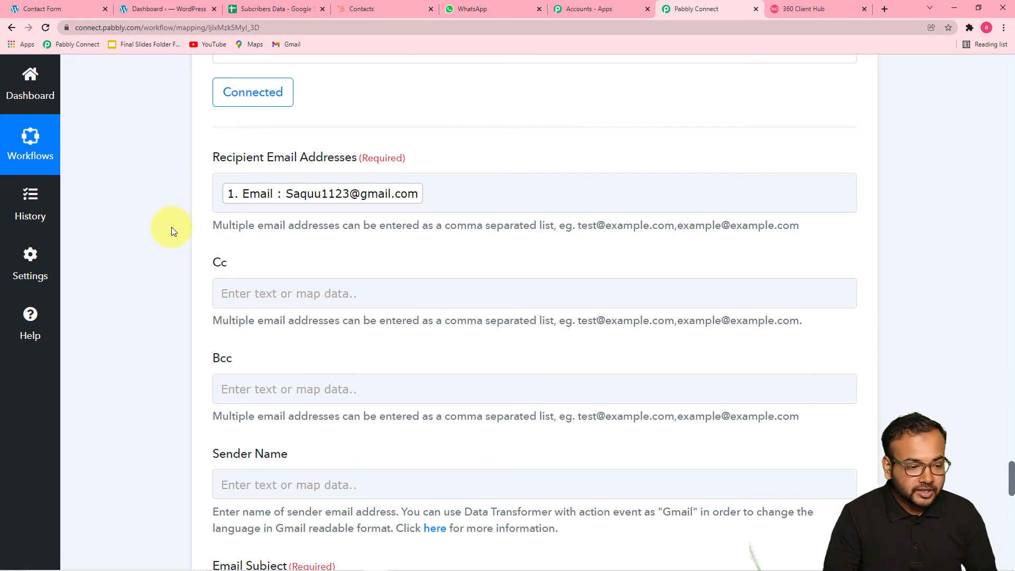
scroll(171, 227, "down", 2)
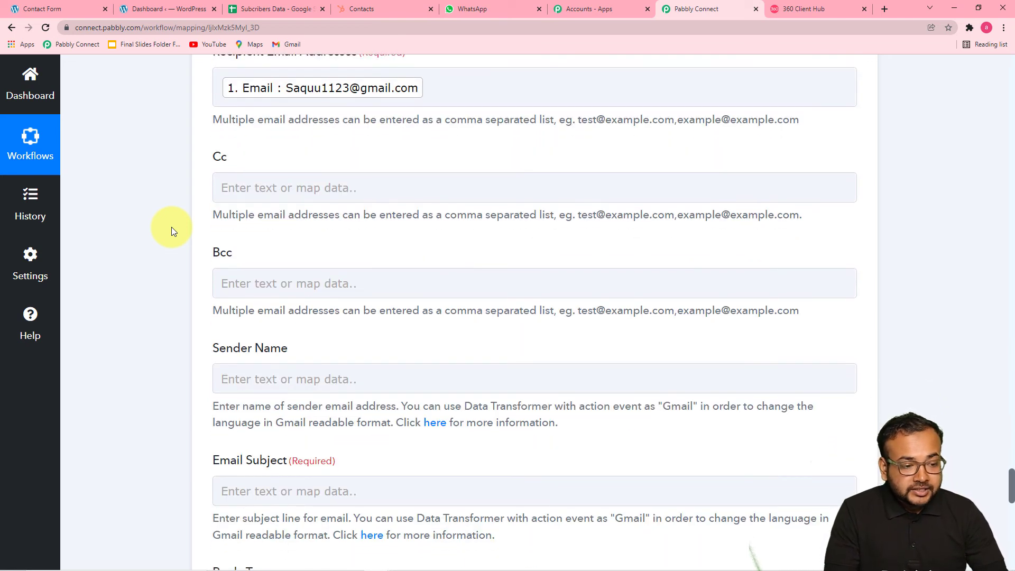
scroll(174, 227, "up", 2)
left_click(370, 200)
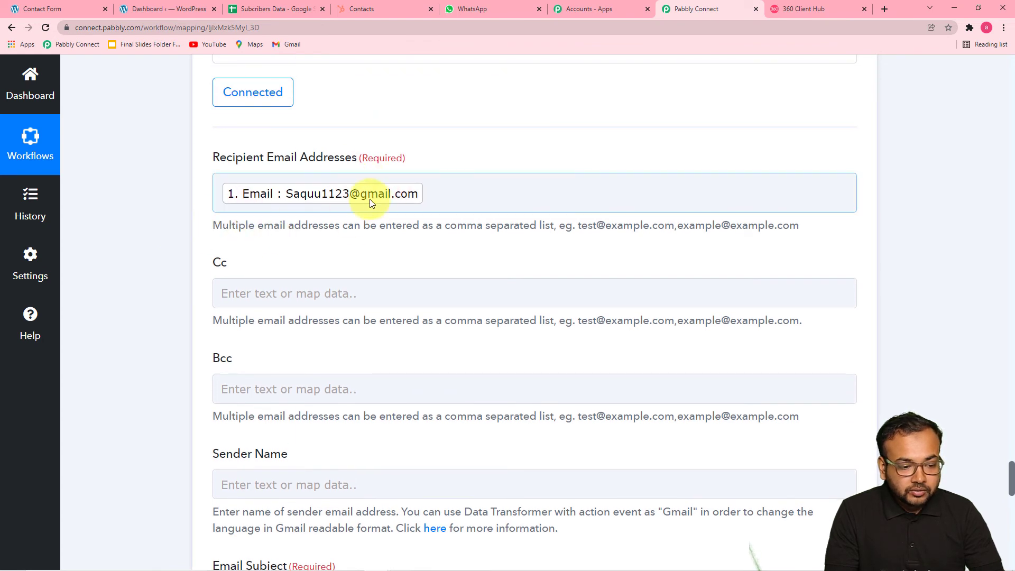
left_click(298, 223)
left_click(226, 192)
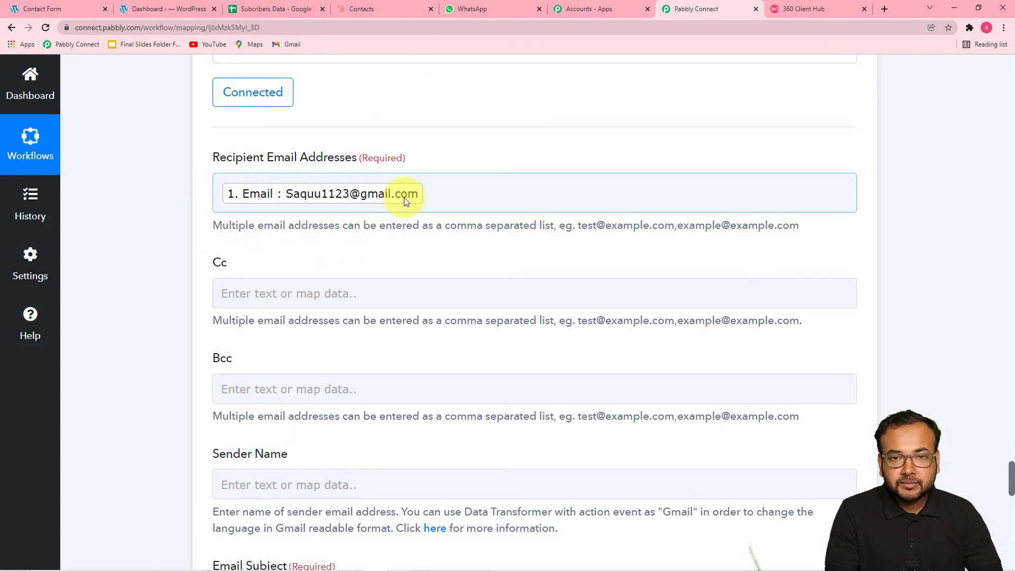
left_click(445, 199)
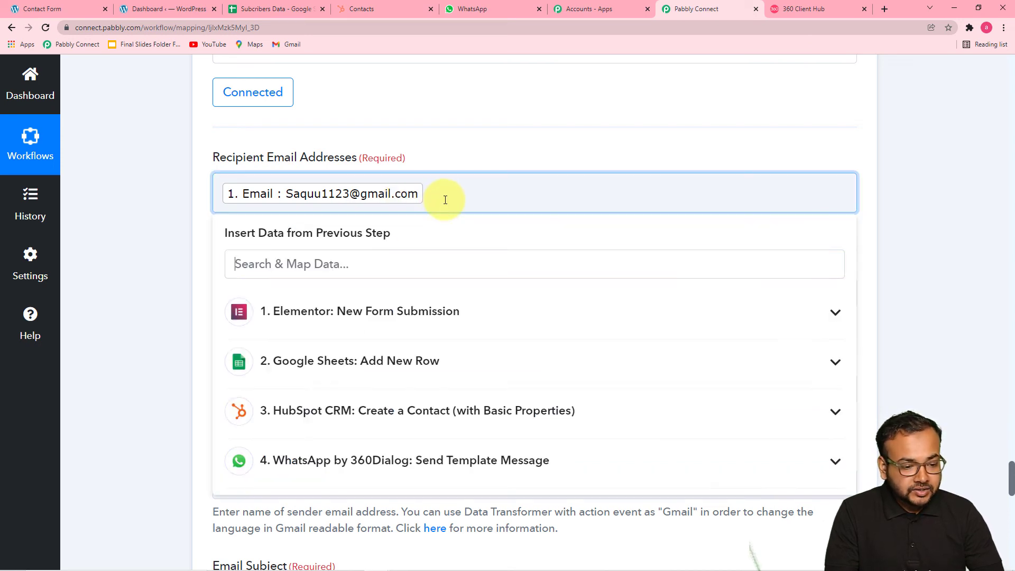
key("BackSpace")
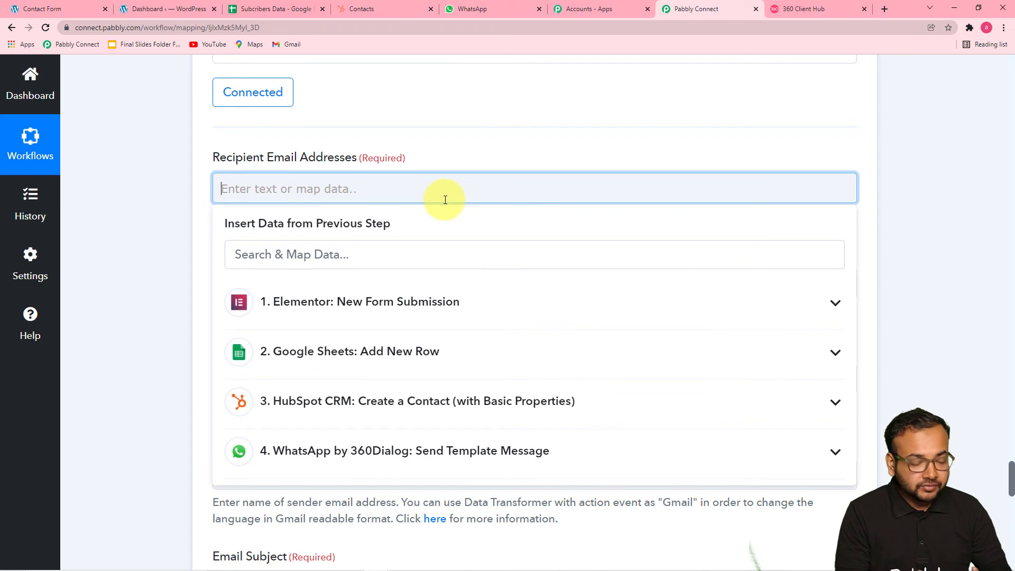
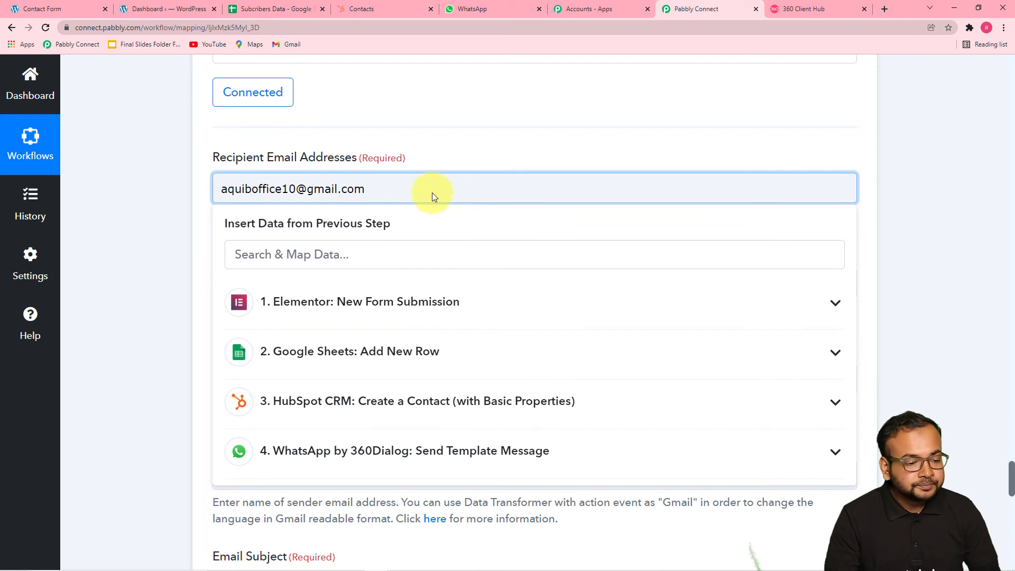
left_click(141, 178)
scroll(141, 178, "down", 6)
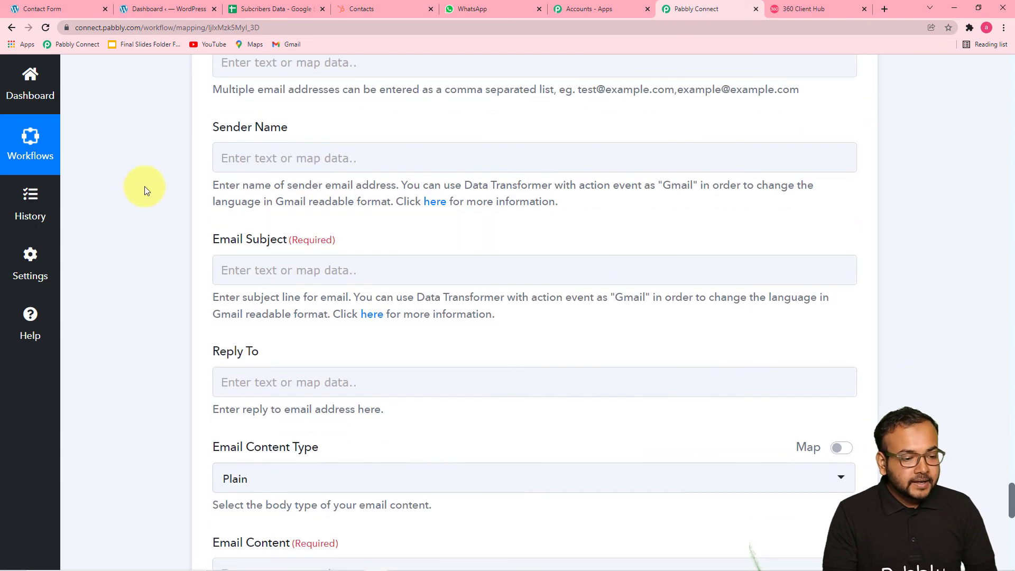
scroll(265, 159, "up", 1)
left_click(274, 206)
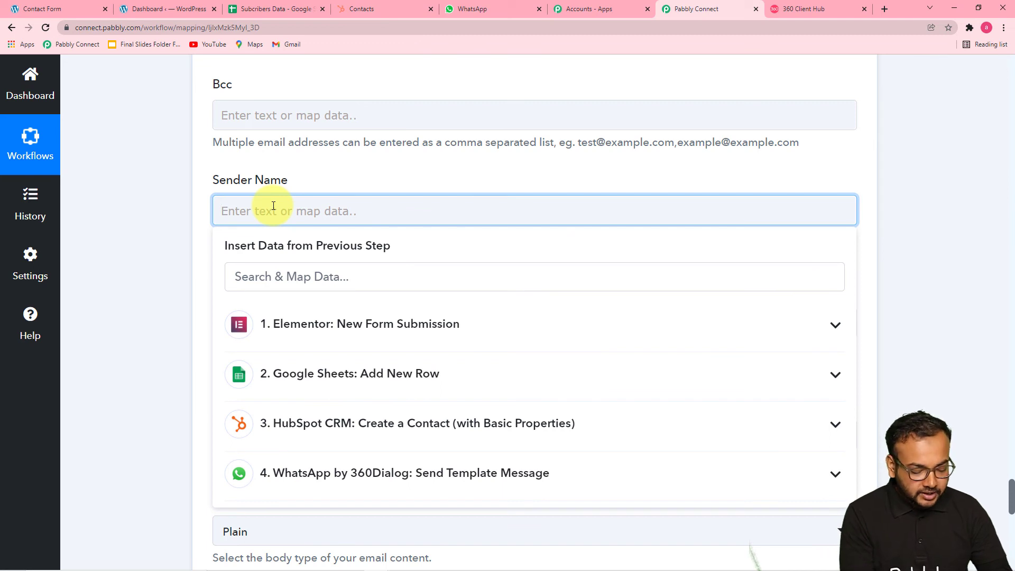
type("ww")
key("BackSpace")
key("BackSpace")
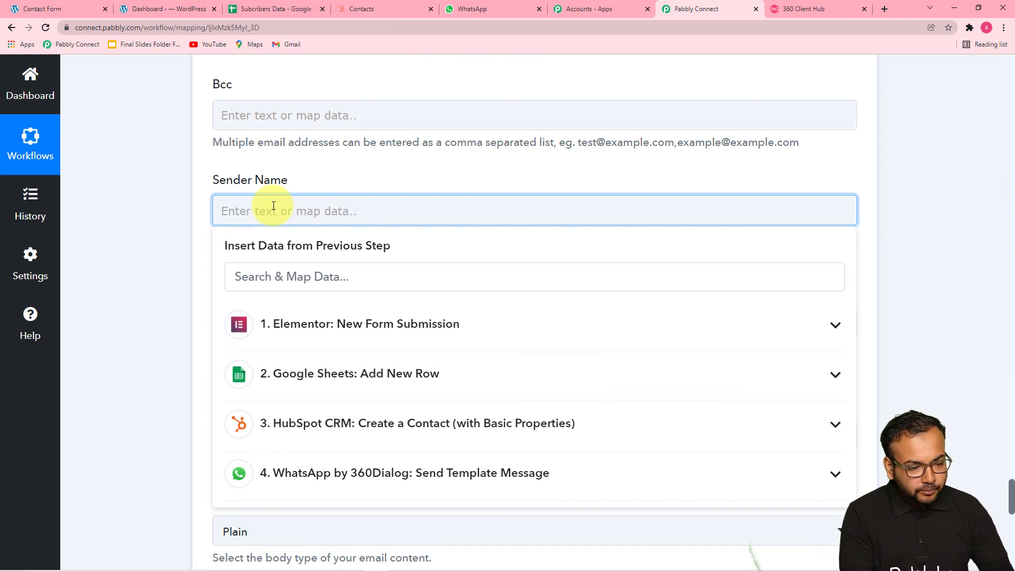
type("Tea")
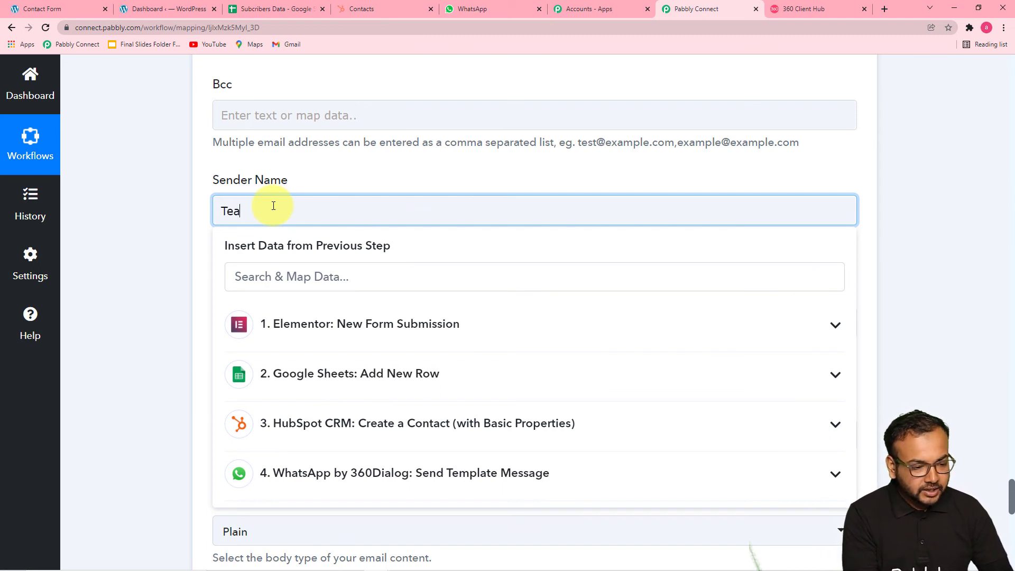
type("m Pabb")
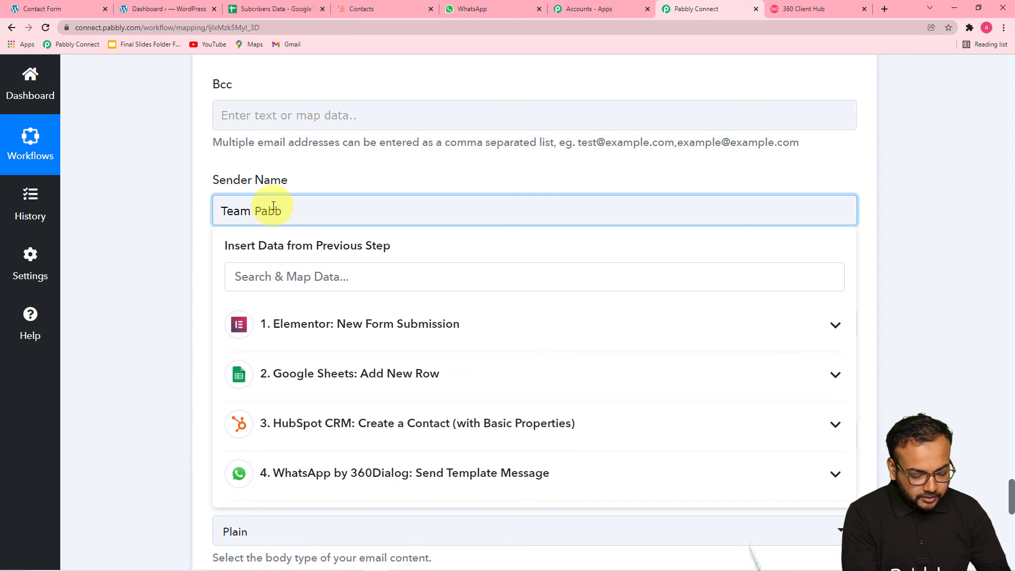
type("ly")
left_click(184, 240)
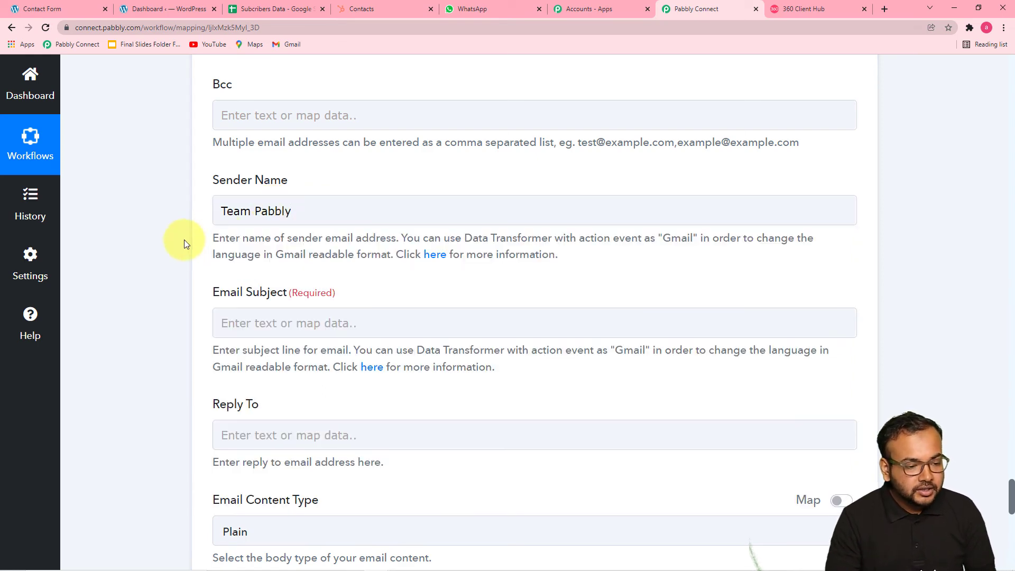
scroll(184, 240, "down", 3)
scroll(184, 243, "up", 5)
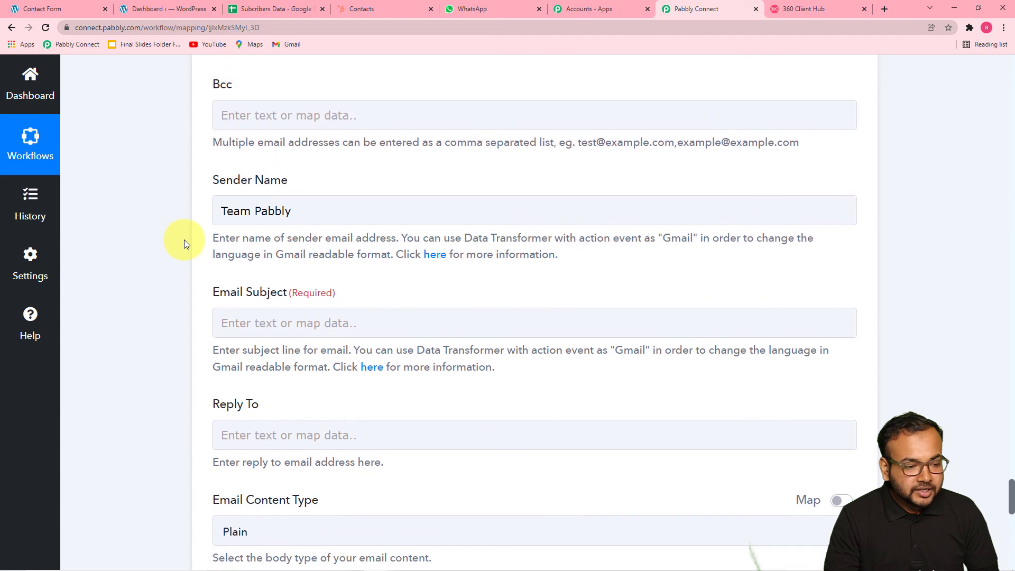
left_click(246, 170)
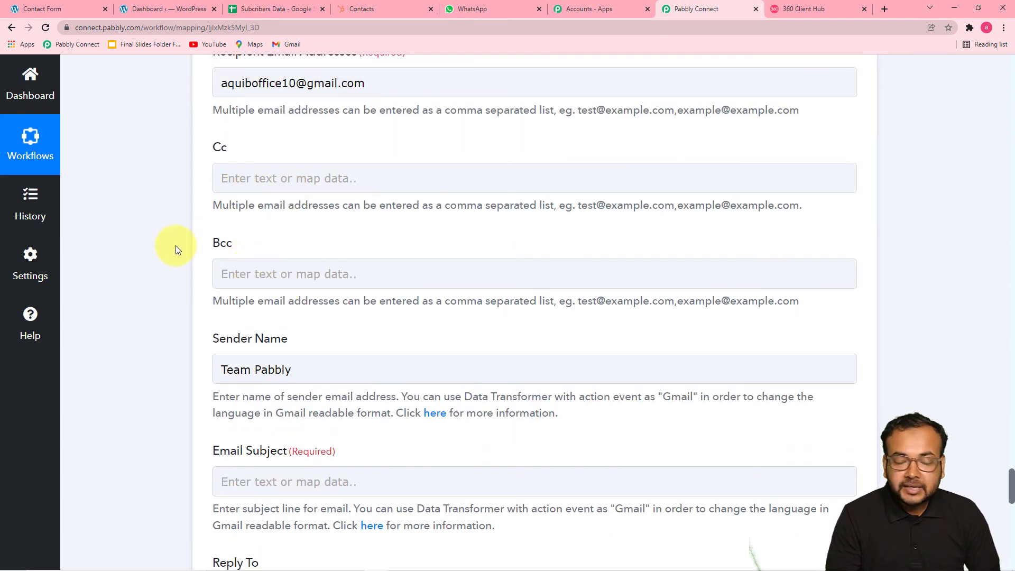
scroll(166, 242, "down", 3)
scroll(167, 242, "down", 2)
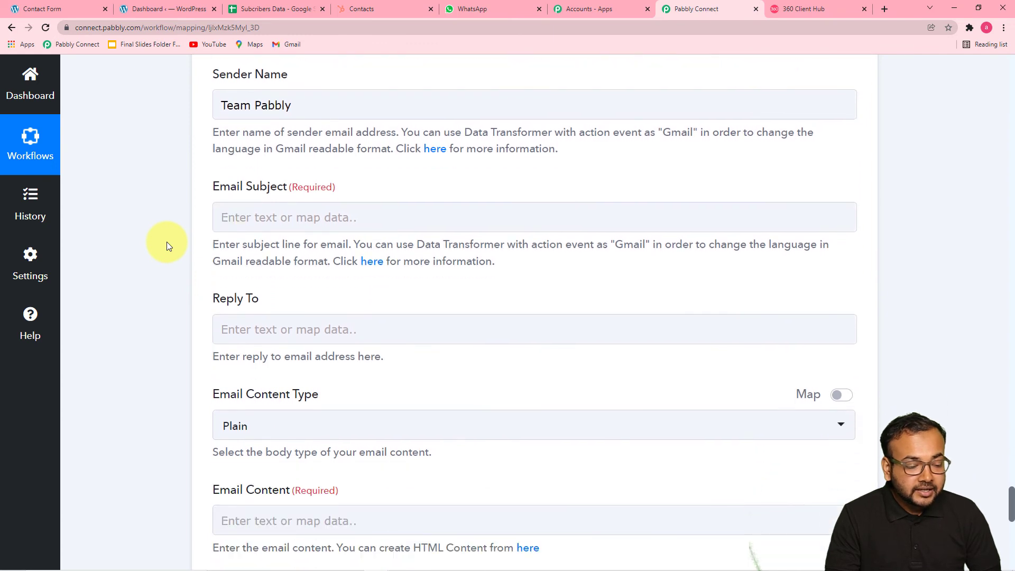
- Set the email subject to 'Thanks For subscribing'
left_click(311, 223)
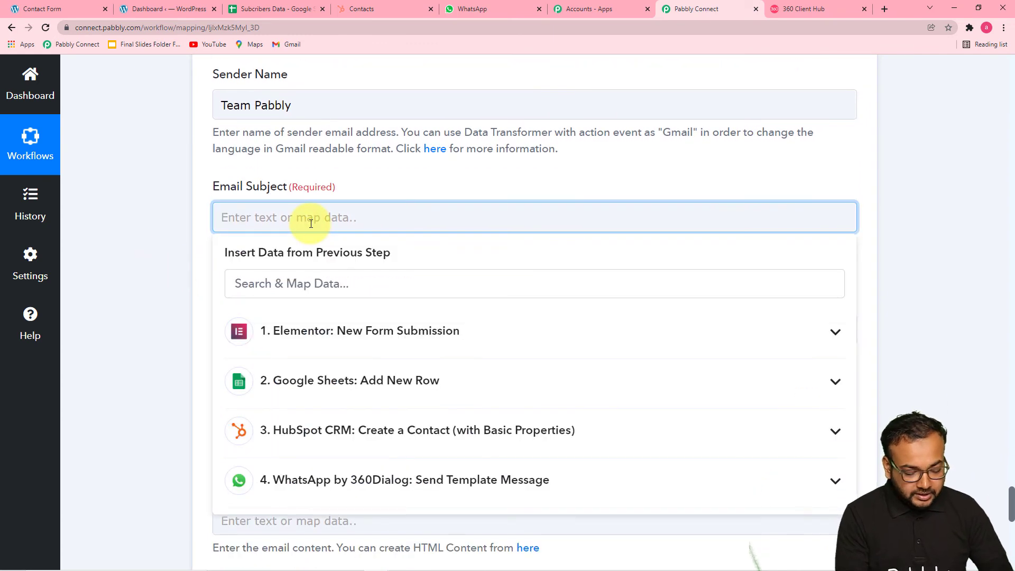
type("Thanks ")
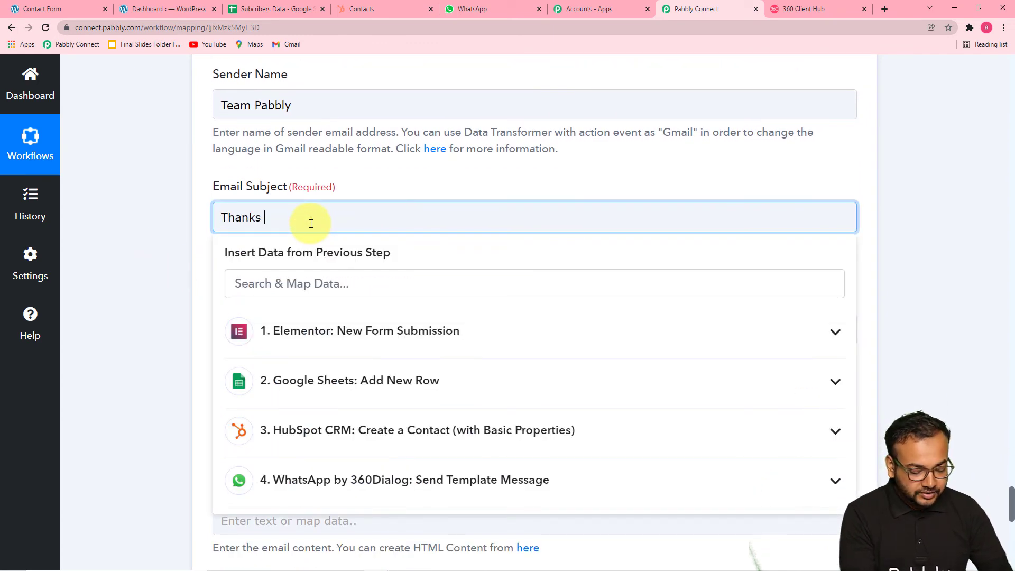
type("For subscrib")
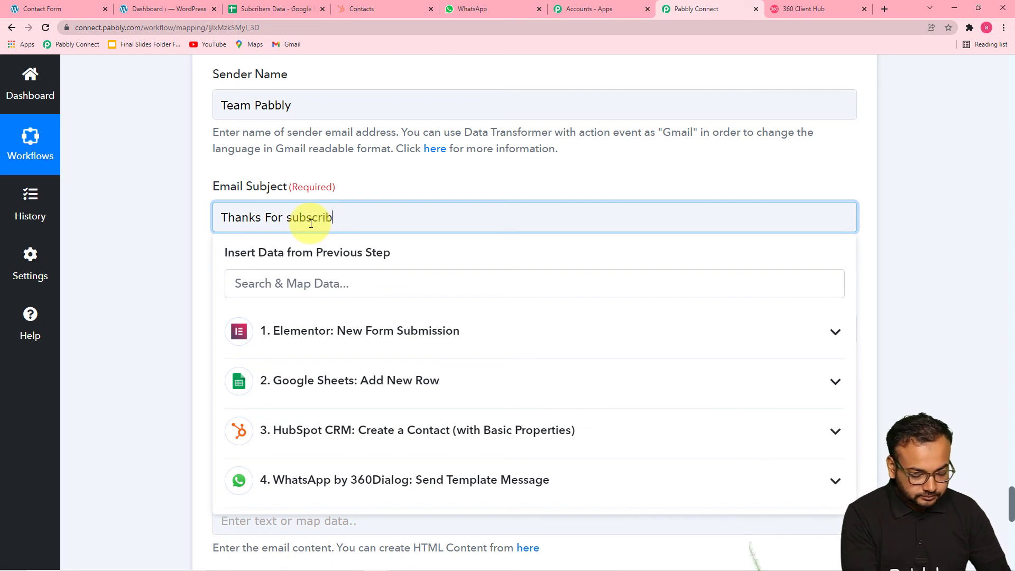
type("ing")
left_click(195, 242)
- Keep the Email Content Type set to Plain
scroll(195, 243, "down", 3)
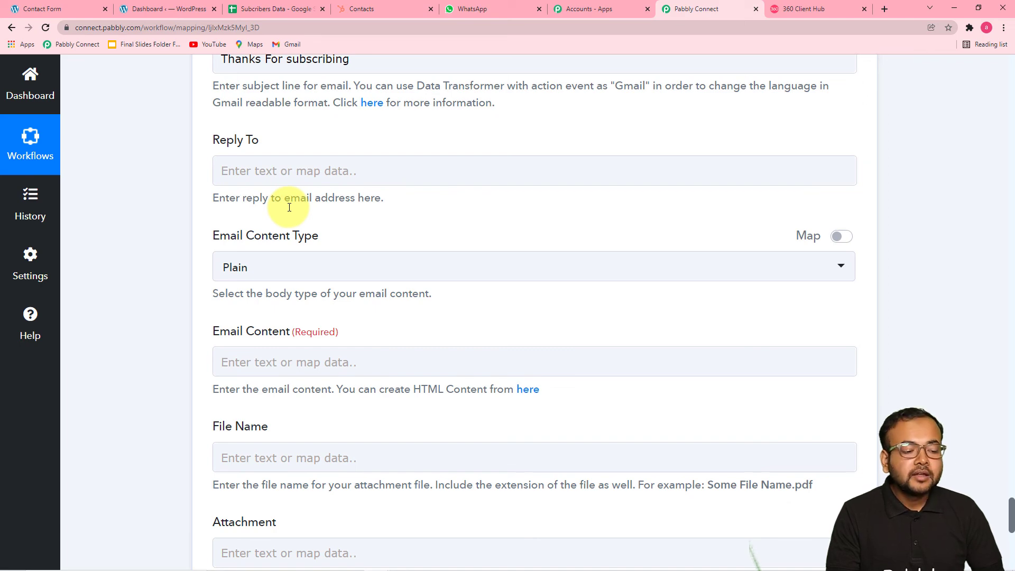
scroll(291, 291, "down", 3)
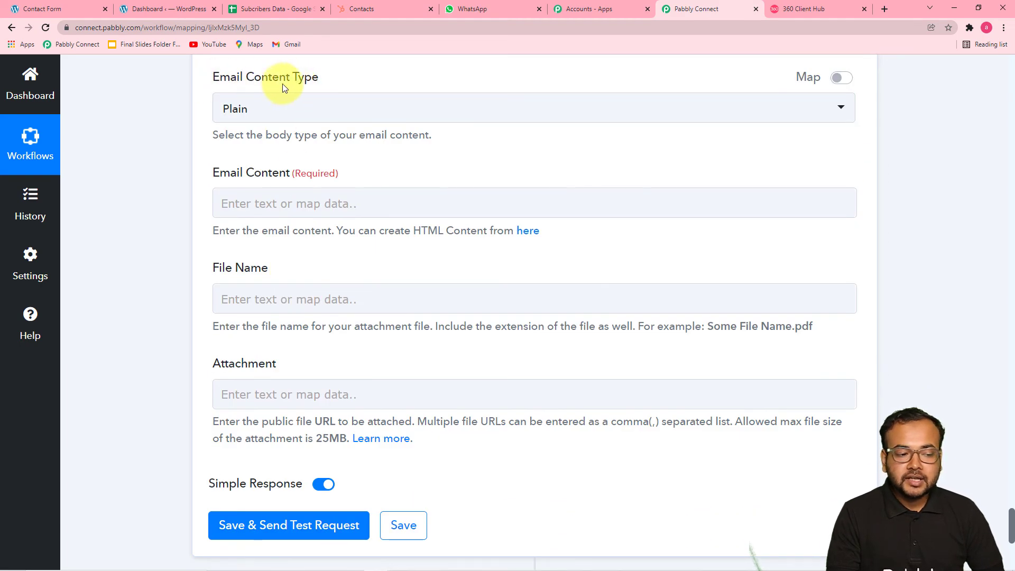
left_click(365, 108)
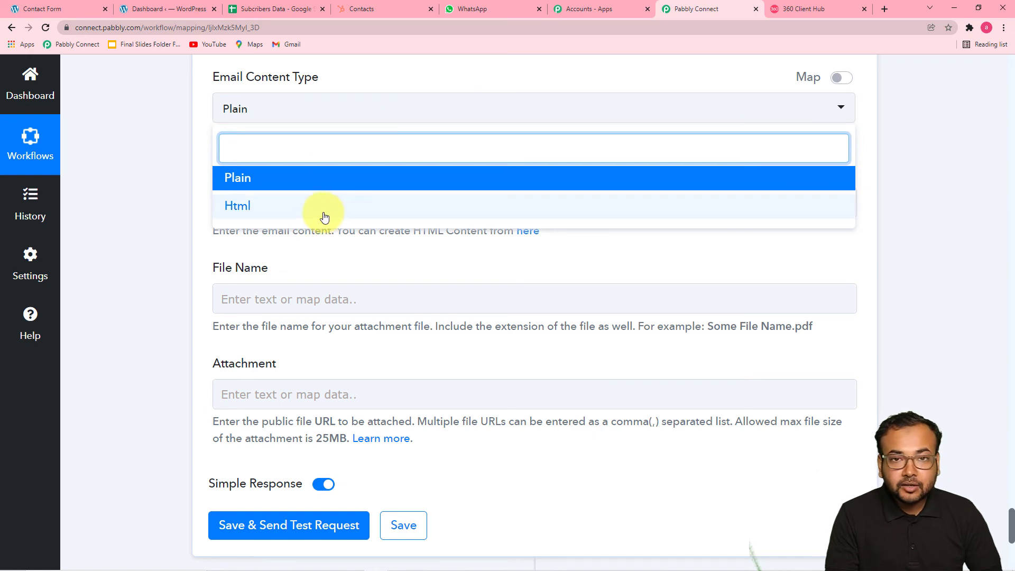
left_click(301, 182)
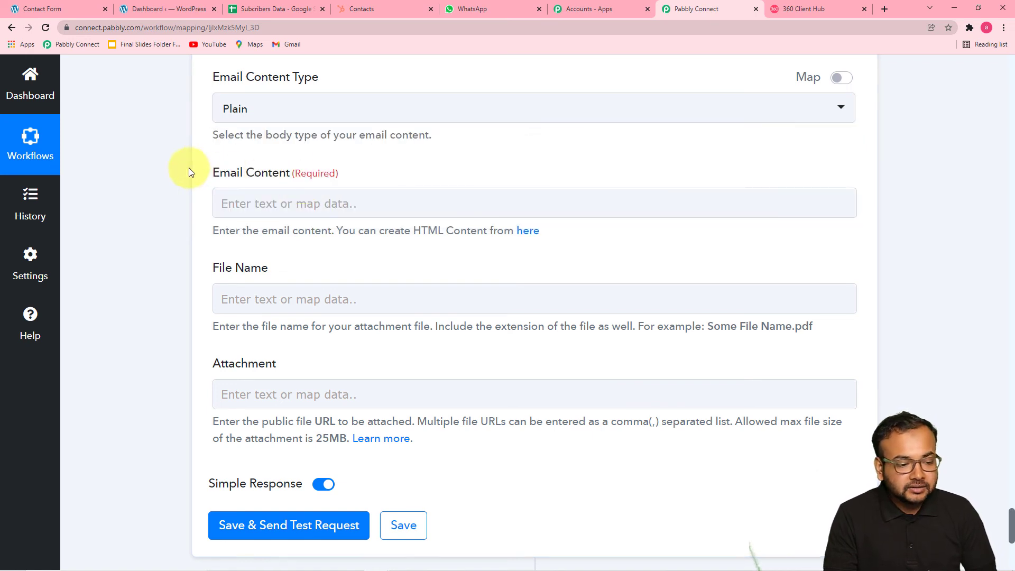
scroll(189, 167, "down", 2)
left_click(338, 96)
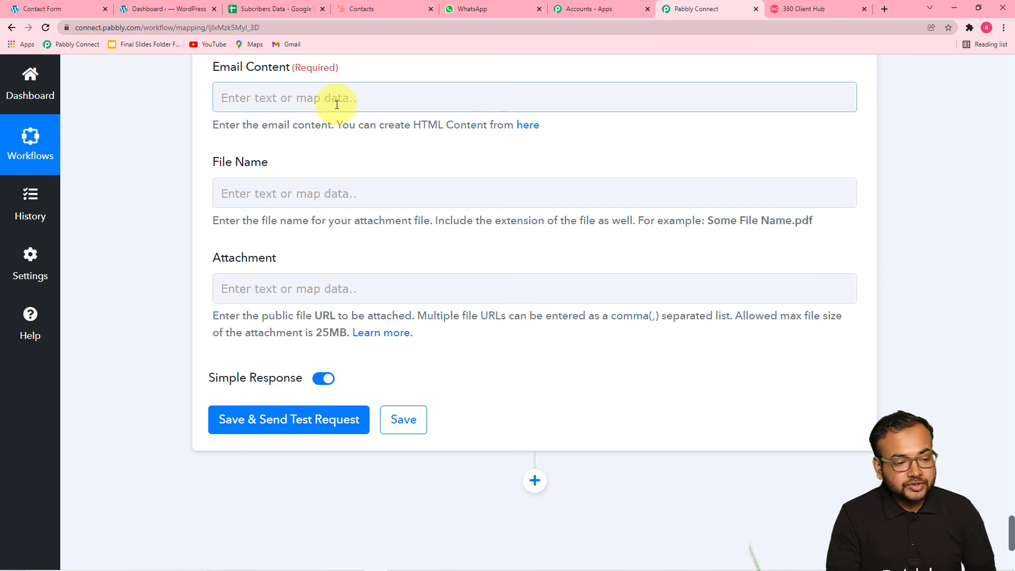
- Write the email body as 'Hi', 'Thanks for Subscribing.', 'Regards', 'Team Pabbly.' on separate lines
left_click(337, 105)
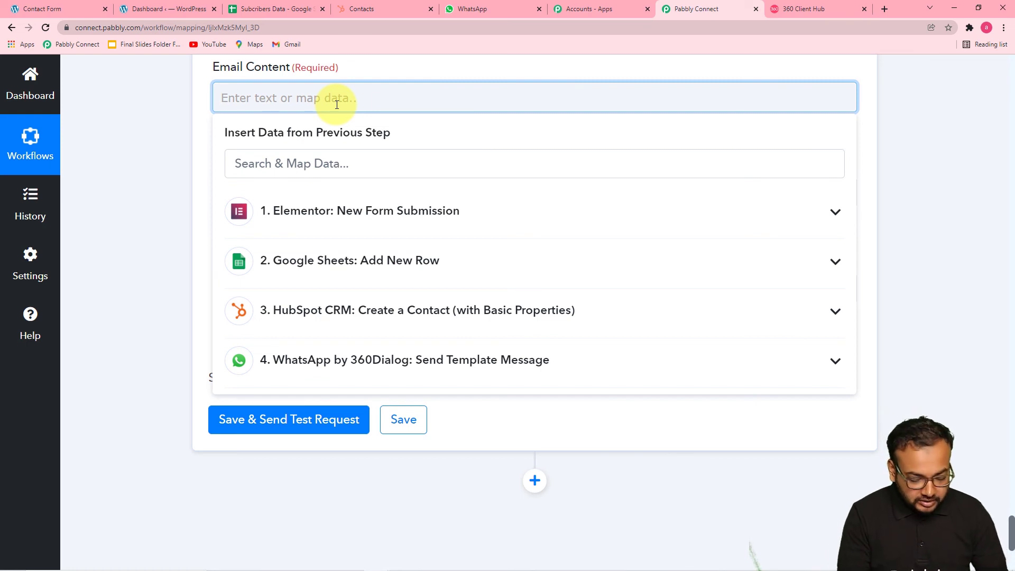
type("H")
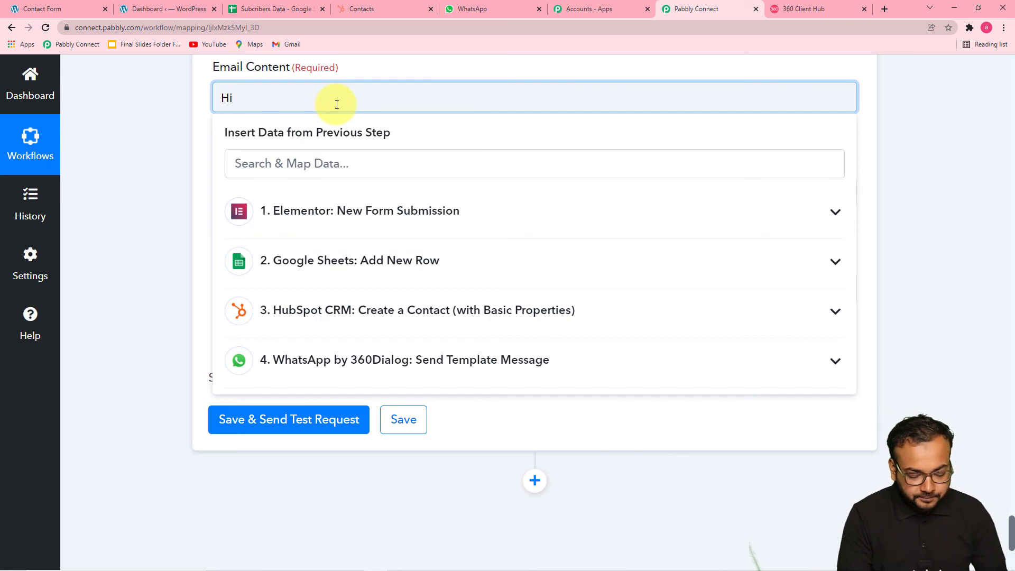
type("i")
key("Return")
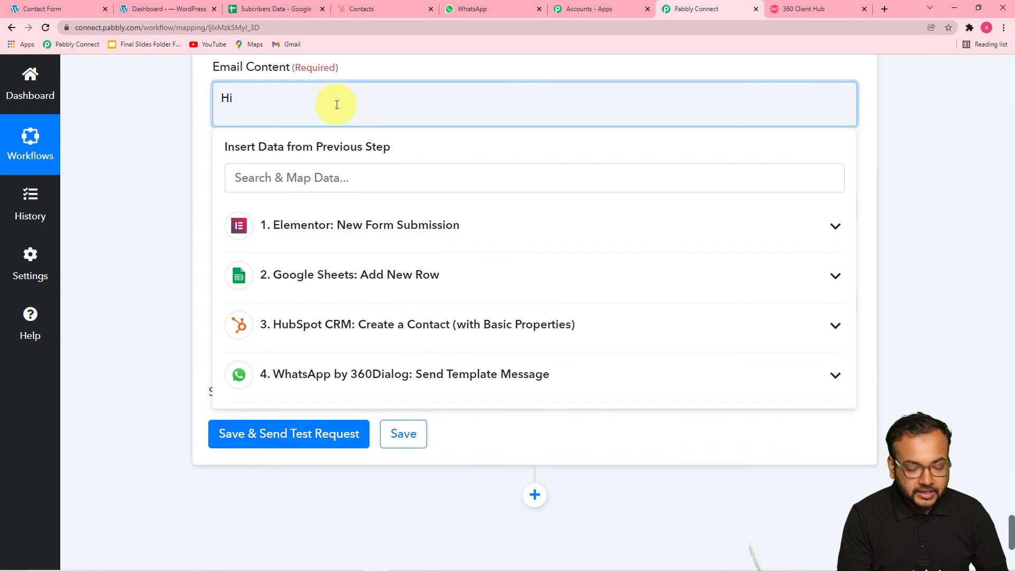
type("Thanks for Su")
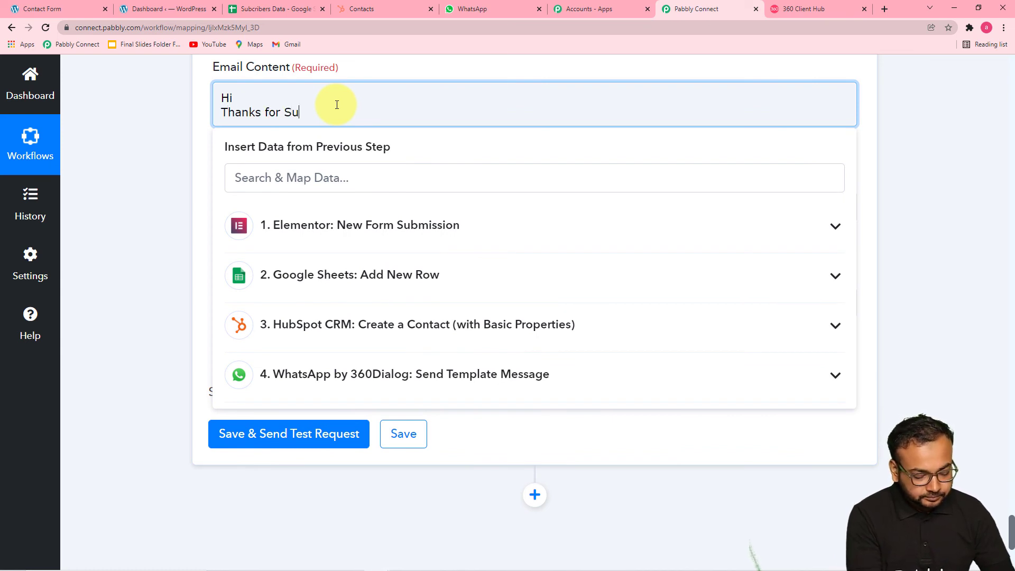
type("bscri")
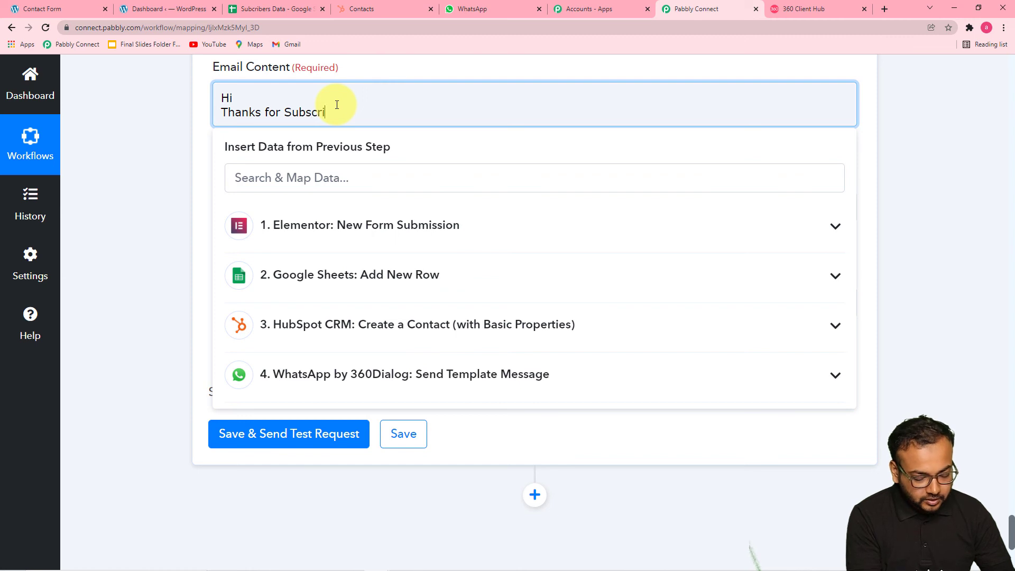
type("n")
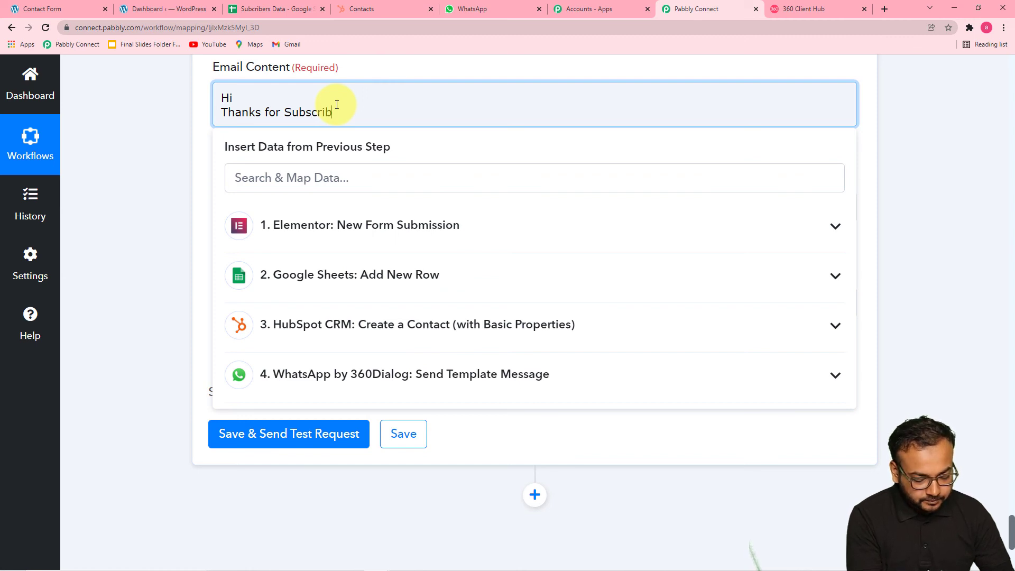
type("ing")
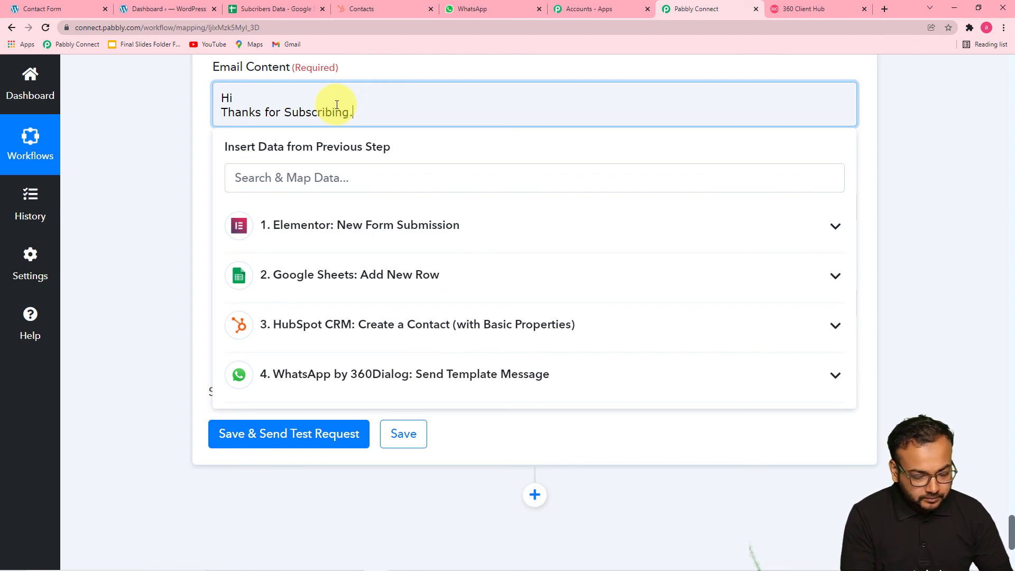
type(".")
key("Return")
type("Re")
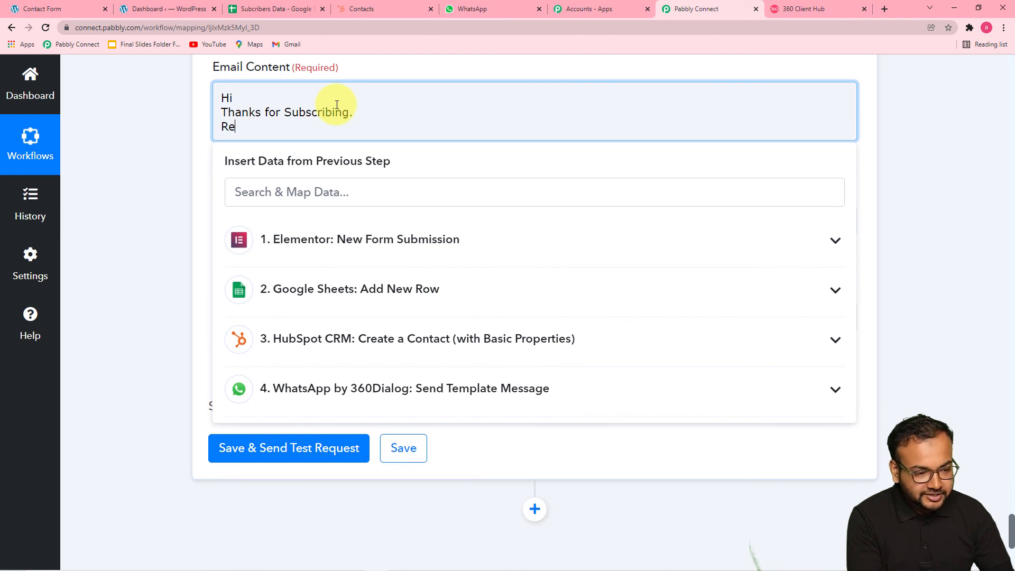
type("gard")
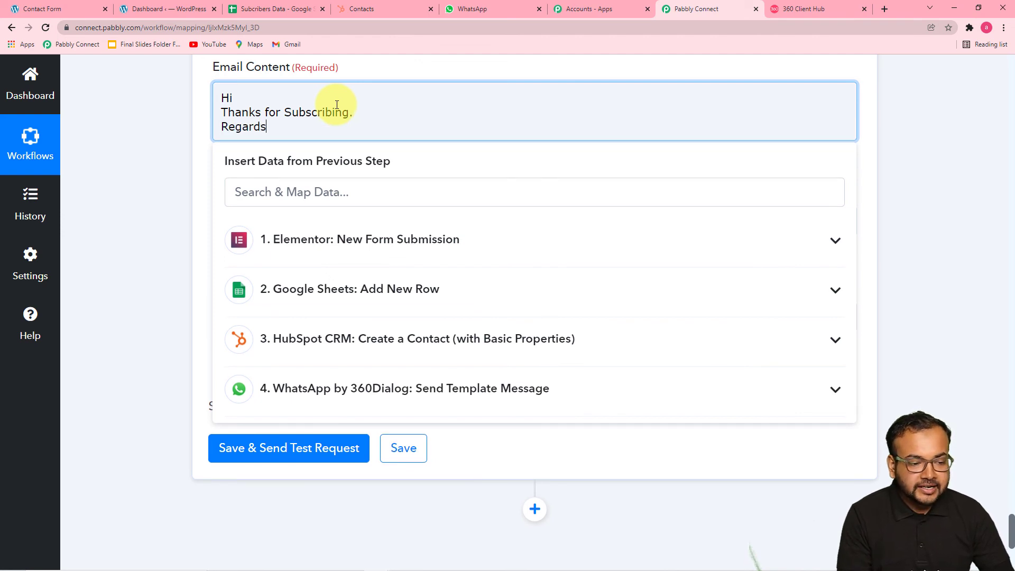
type("s")
key("Return")
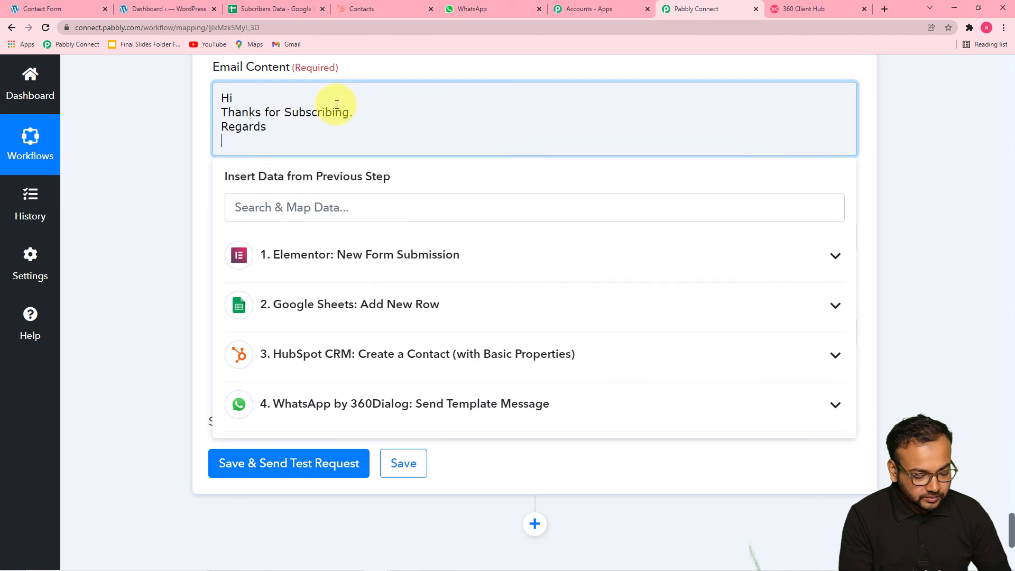
type("Tram ")
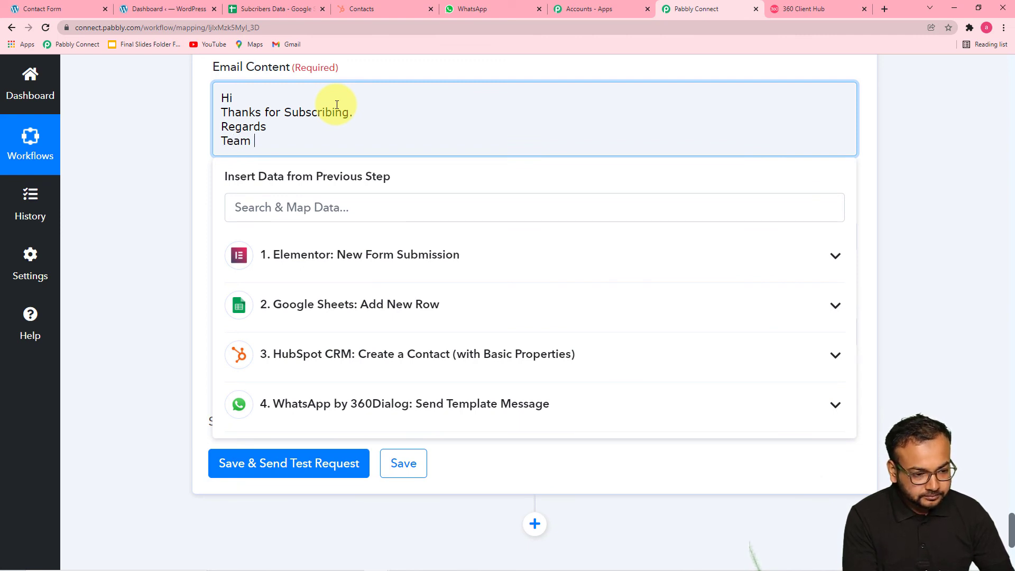
type("Pabbly.")
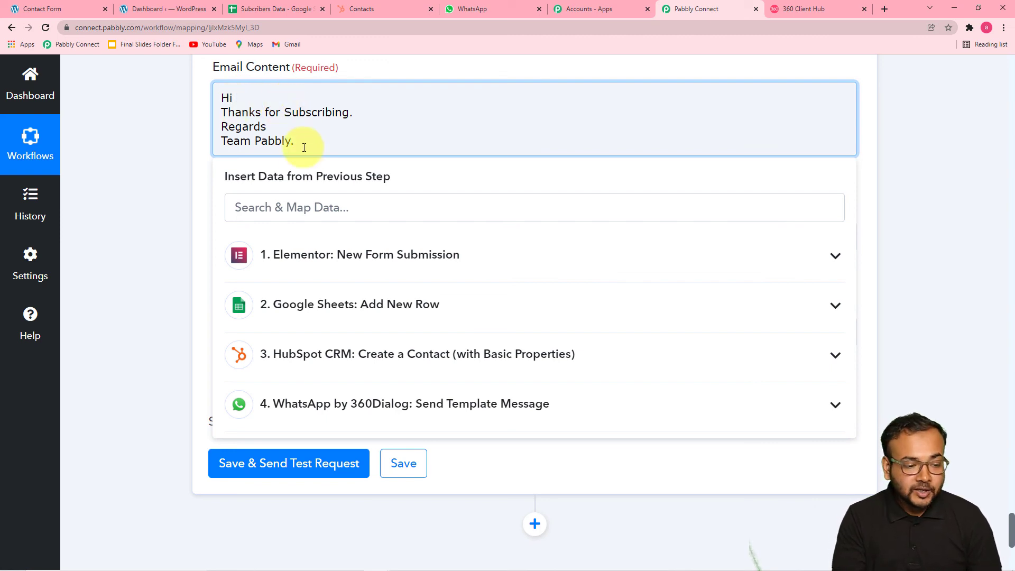
scroll(304, 180, "down", 2)
- Insert the Elementor submitter's First Name after 'Hi' in the email body
left_click(311, 167)
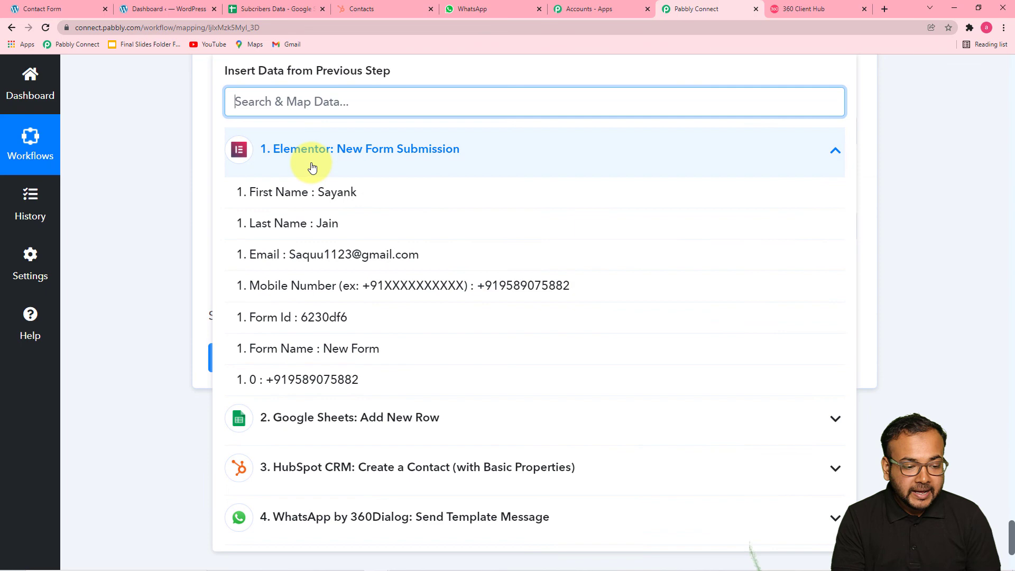
left_click(329, 199)
scroll(170, 151, "up", 1)
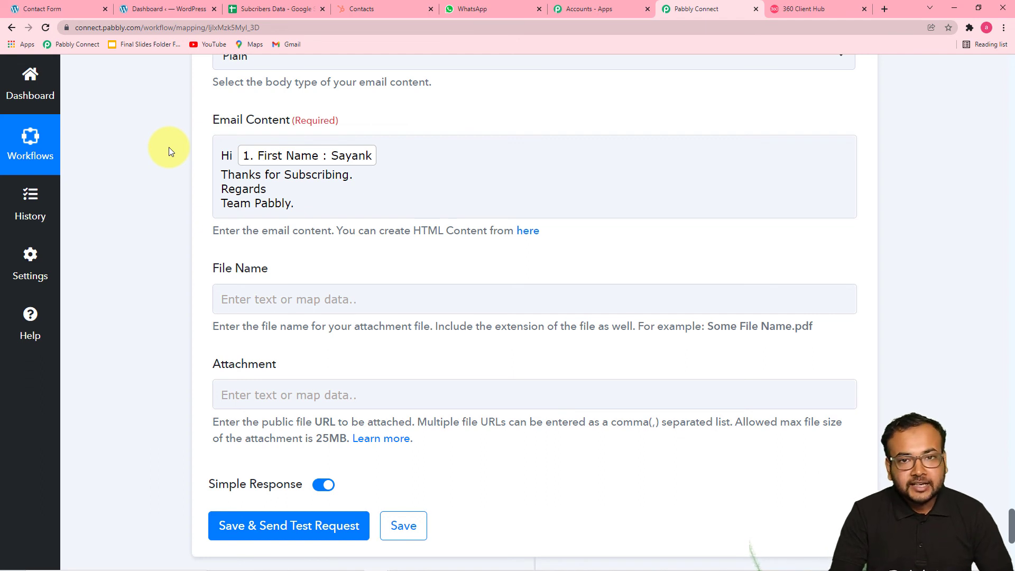
left_click(296, 155)
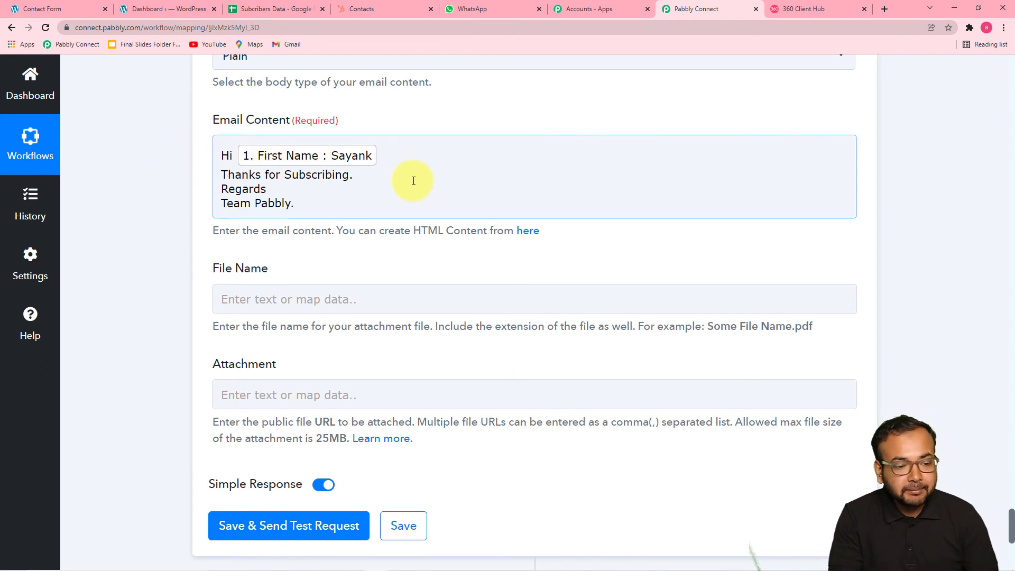
scroll(372, 239, "down", 3)
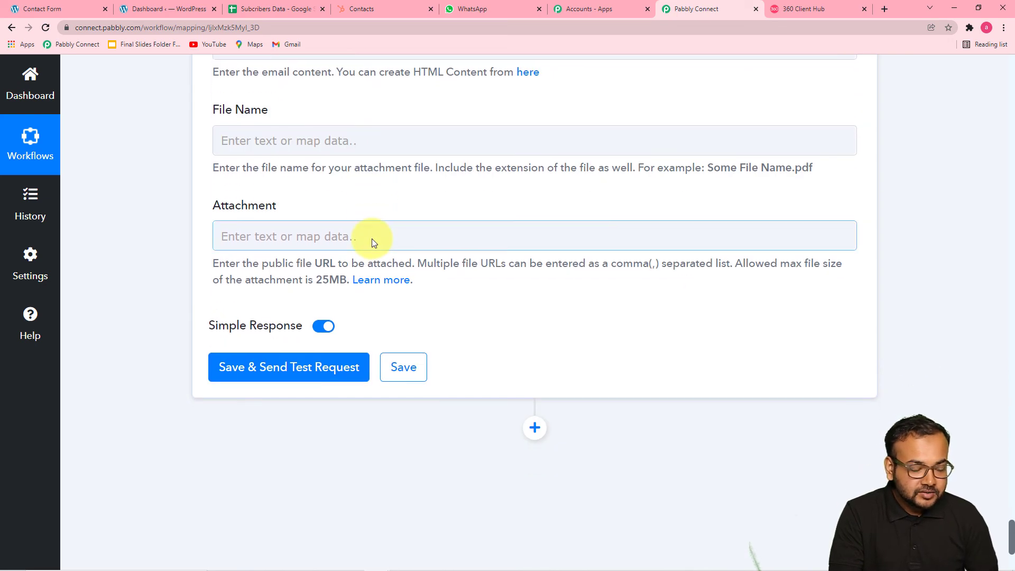
- Save the Gmail step and send a test email
left_click(261, 133)
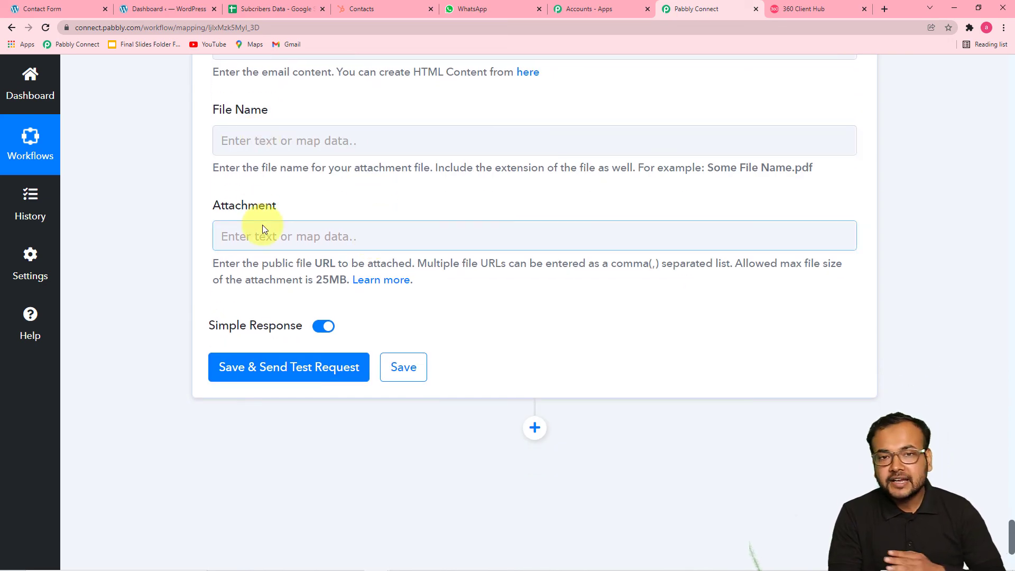
scroll(408, 222, "up", 2)
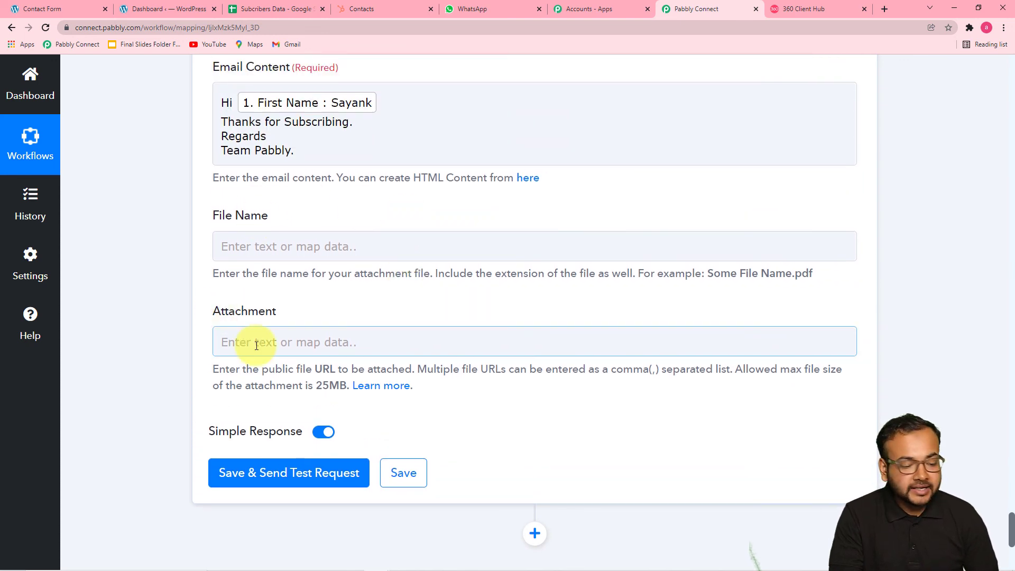
left_click(240, 474)
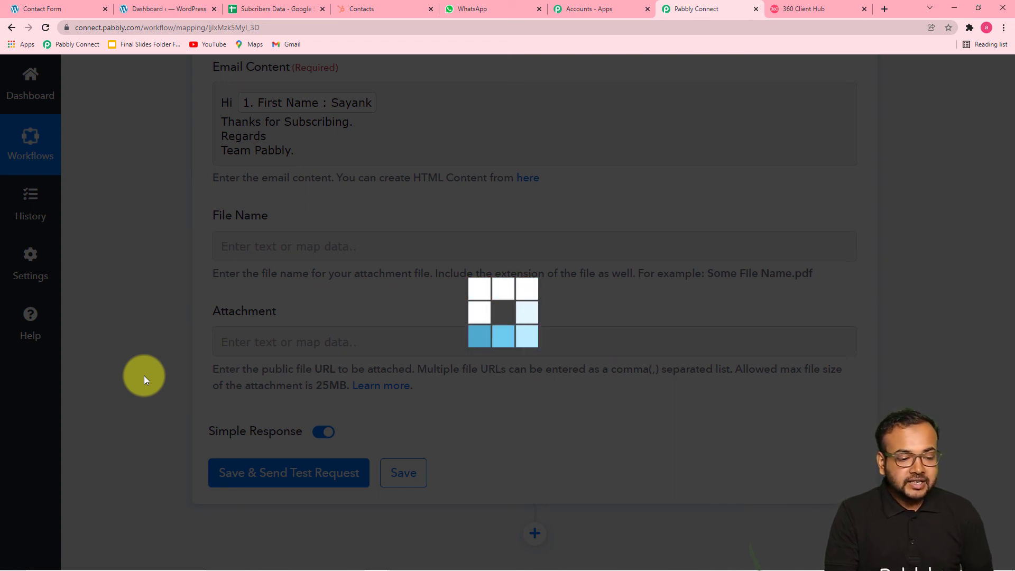
left_click(884, 6)
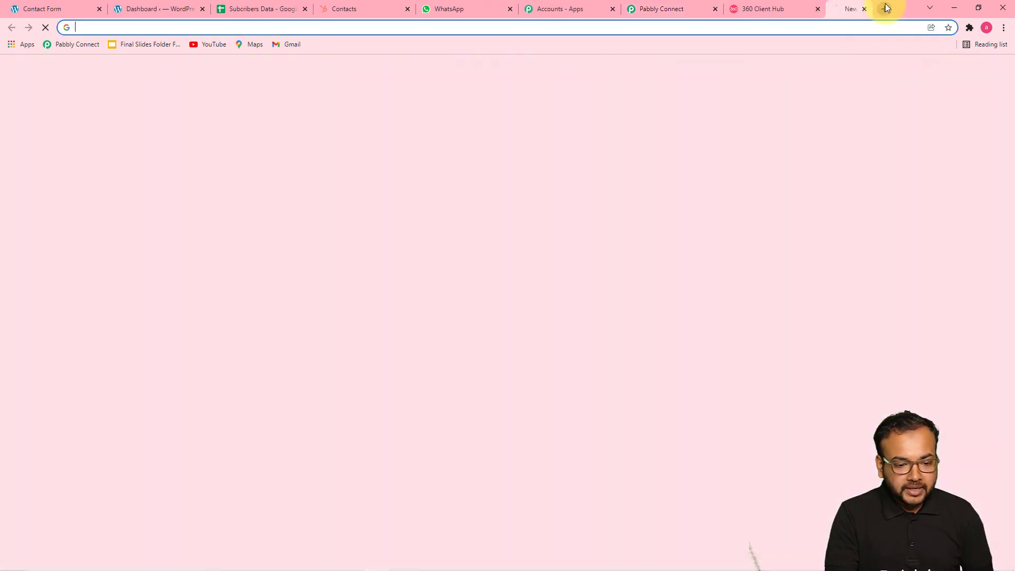
- Read the 'Thanks For subscribing' test email in Gmail, then return to the Pabbly Connect workflow
left_click(291, 44)
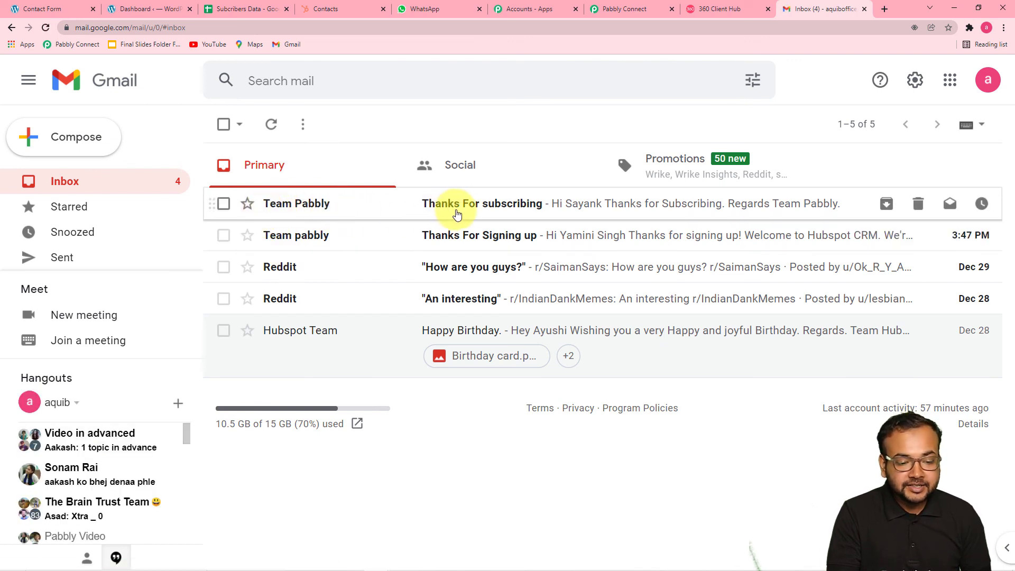
left_click(498, 213)
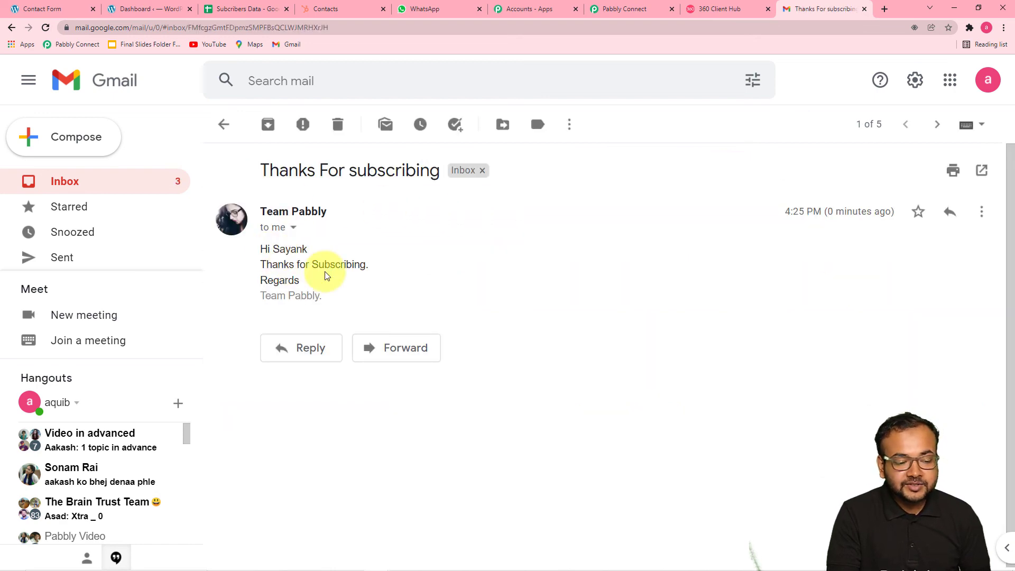
left_click(670, 10)
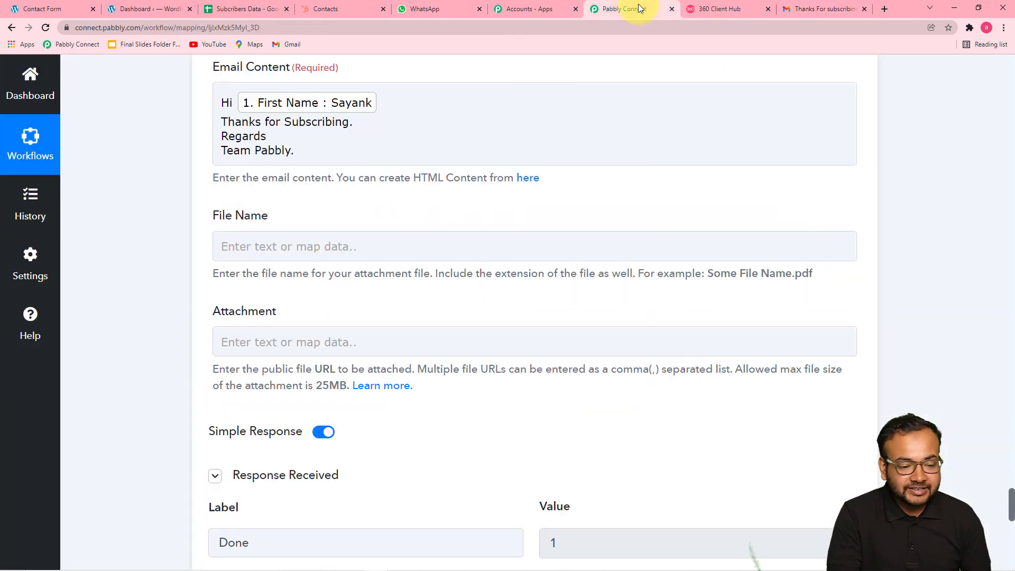
- Save the Gmail send-email step and acknowledge the 'Data Saved Successfully' message
scroll(328, 287, "up", 3)
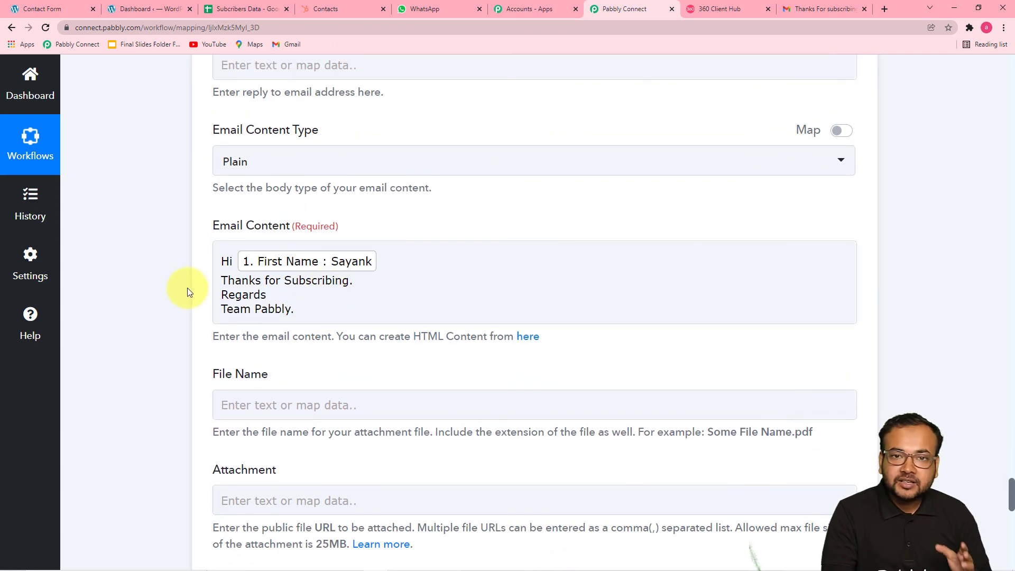
scroll(187, 288, "down", 8)
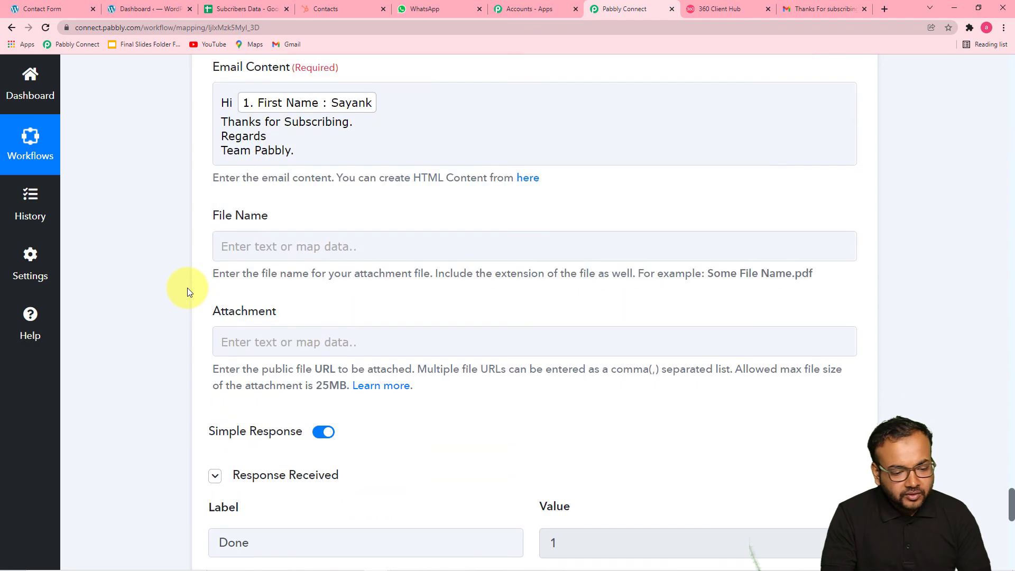
scroll(188, 287, "down", 8)
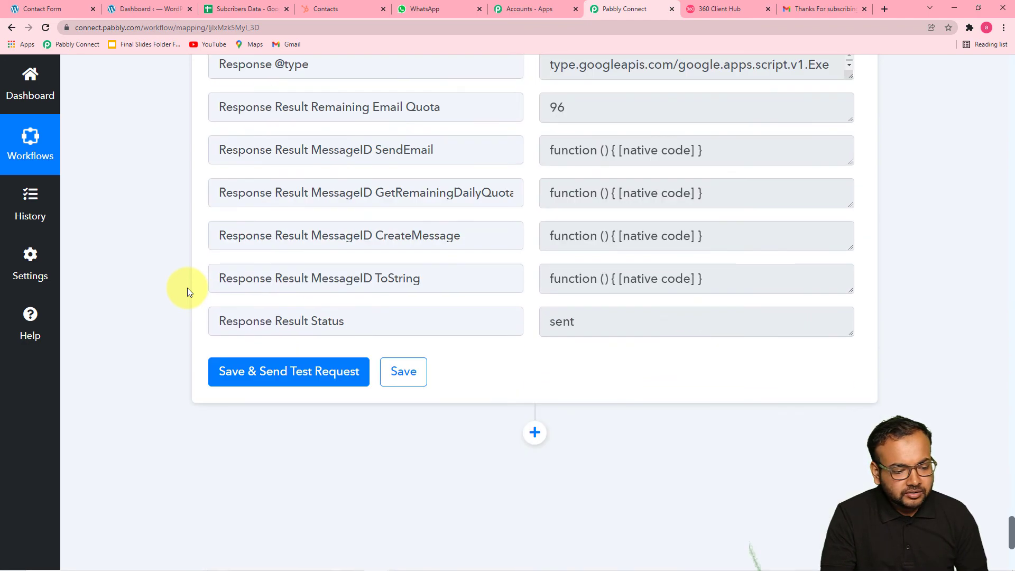
left_click(421, 205)
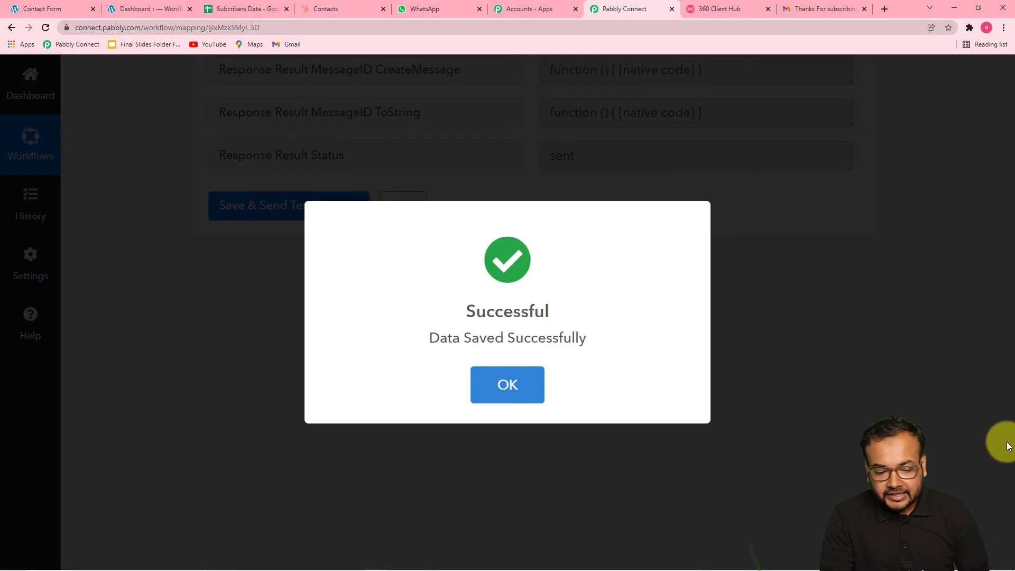
left_click(507, 394)
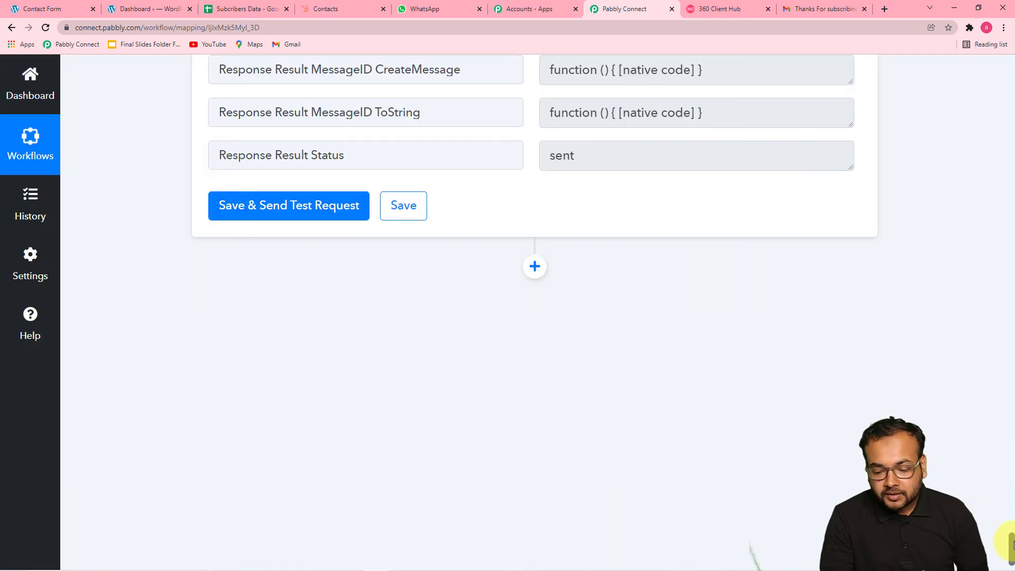
left_click_drag(1011, 544, 993, 58)
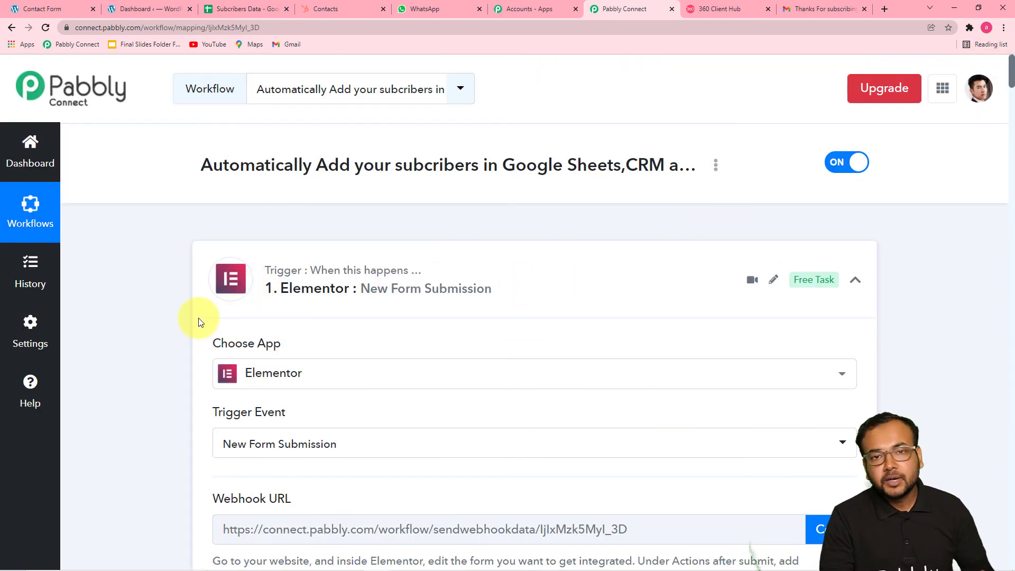
scroll(200, 322, "down", 4)
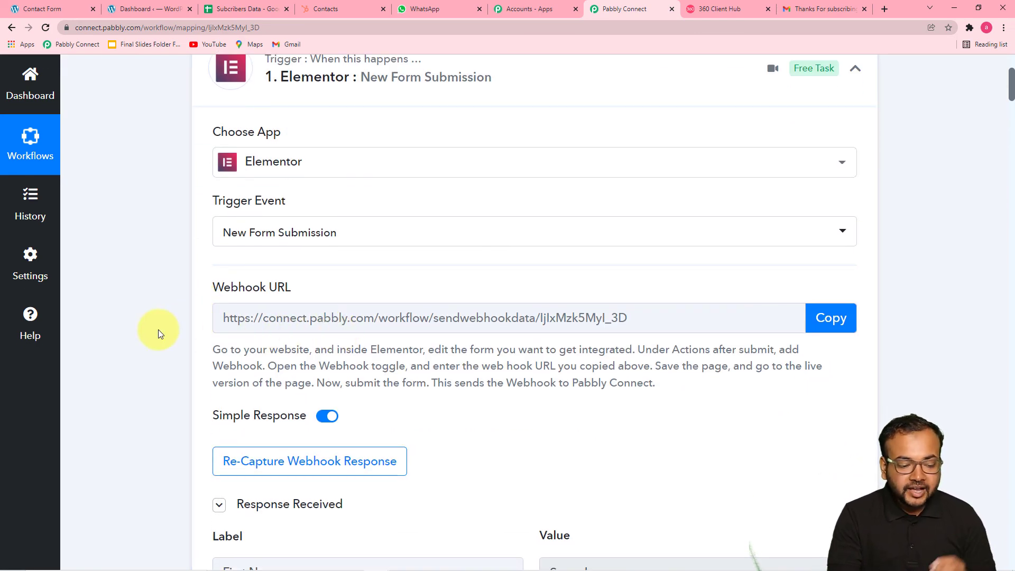
scroll(158, 329, "down", 1)
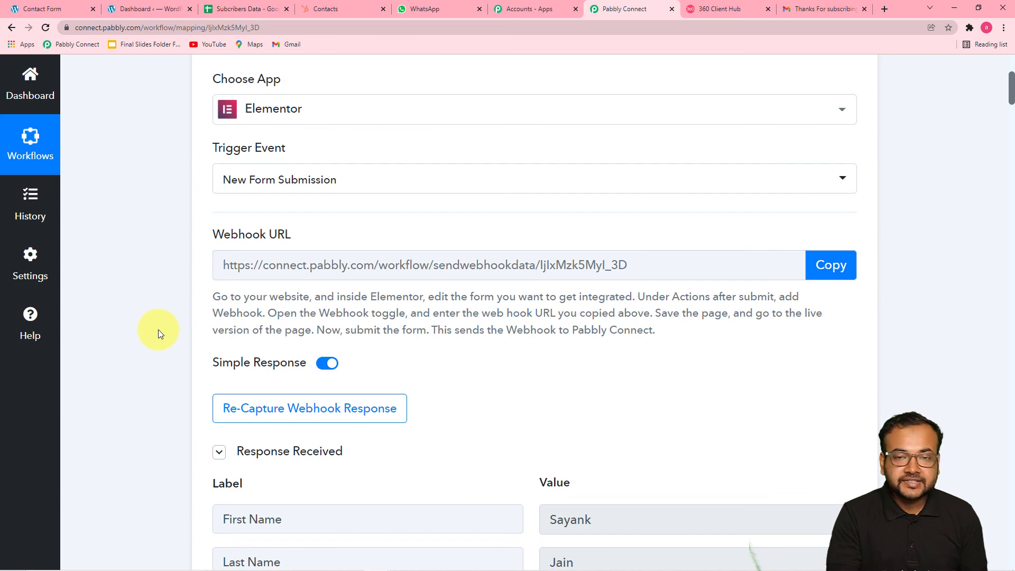
scroll(158, 330, "down", 8)
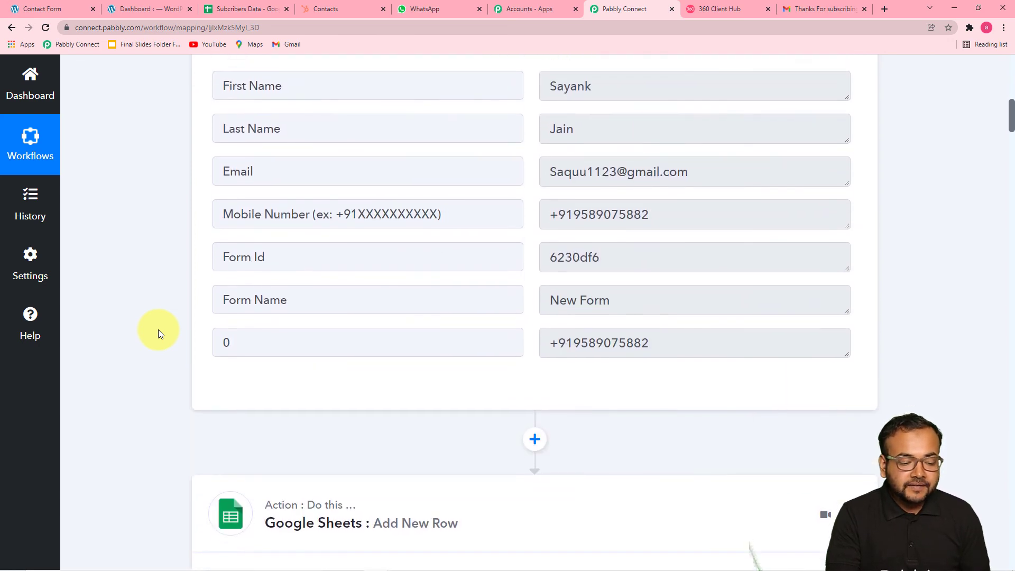
scroll(158, 329, "down", 5)
scroll(160, 333, "down", 3)
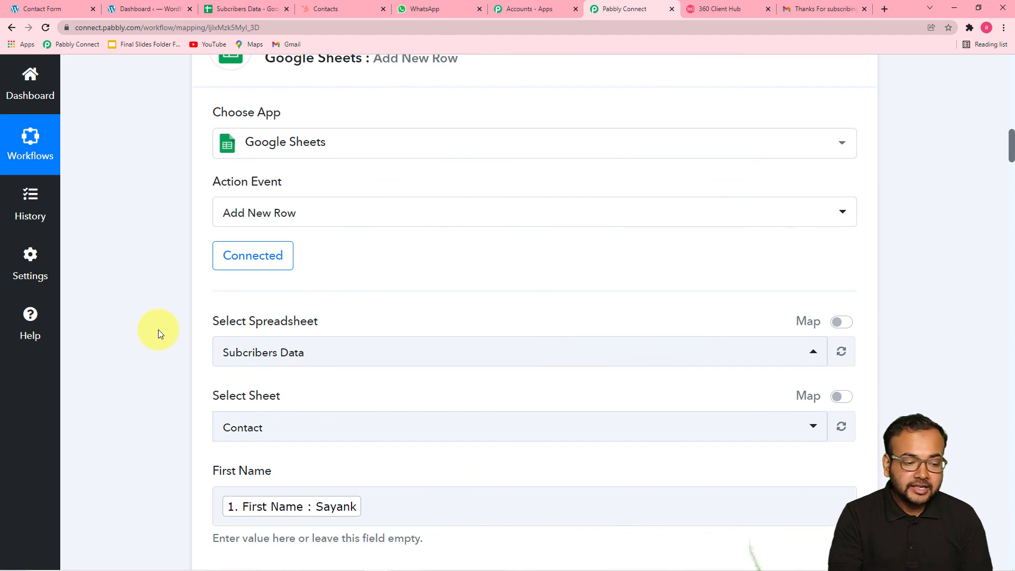
scroll(160, 333, "down", 6)
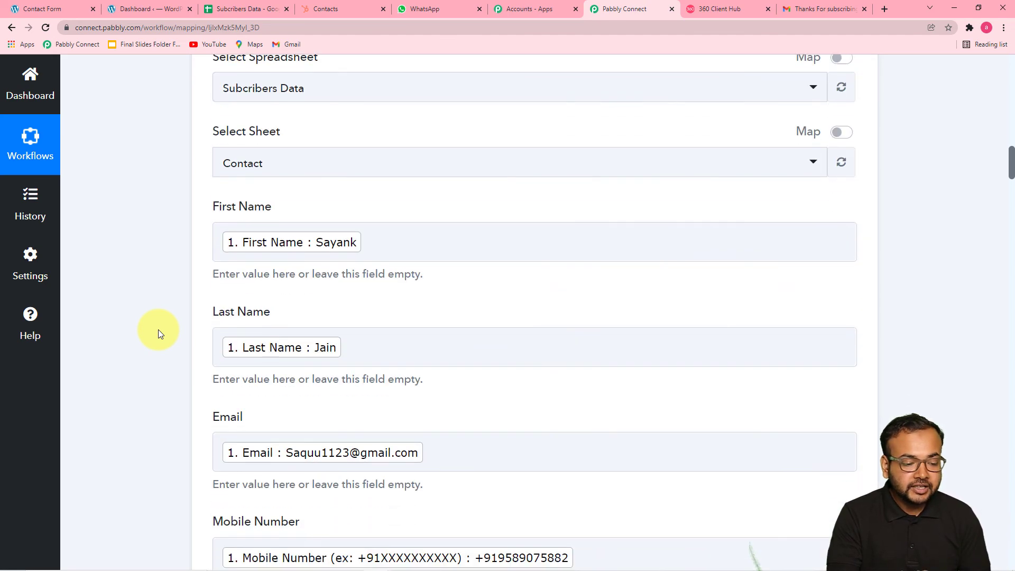
scroll(159, 330, "down", 12)
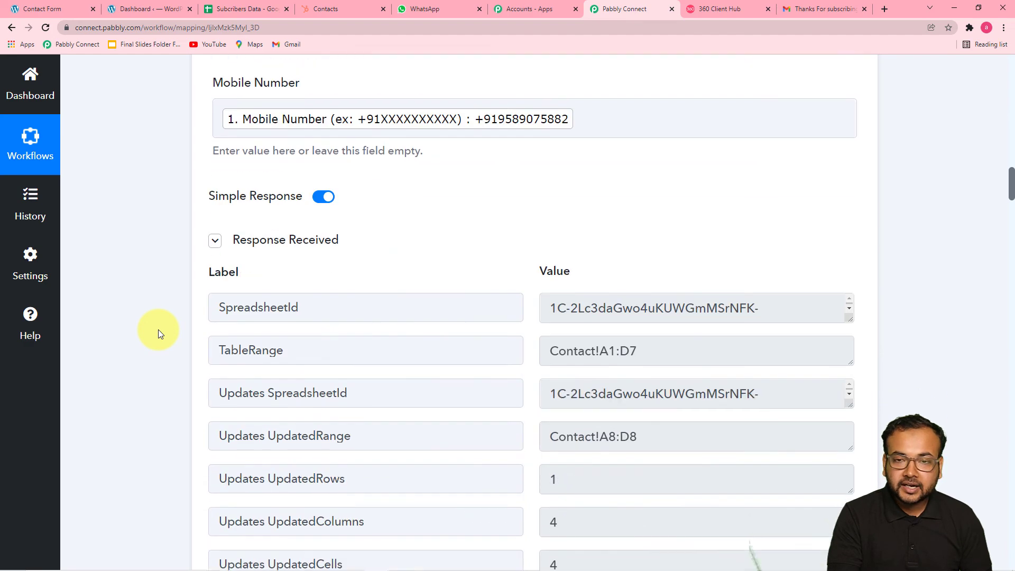
scroll(160, 333, "down", 5)
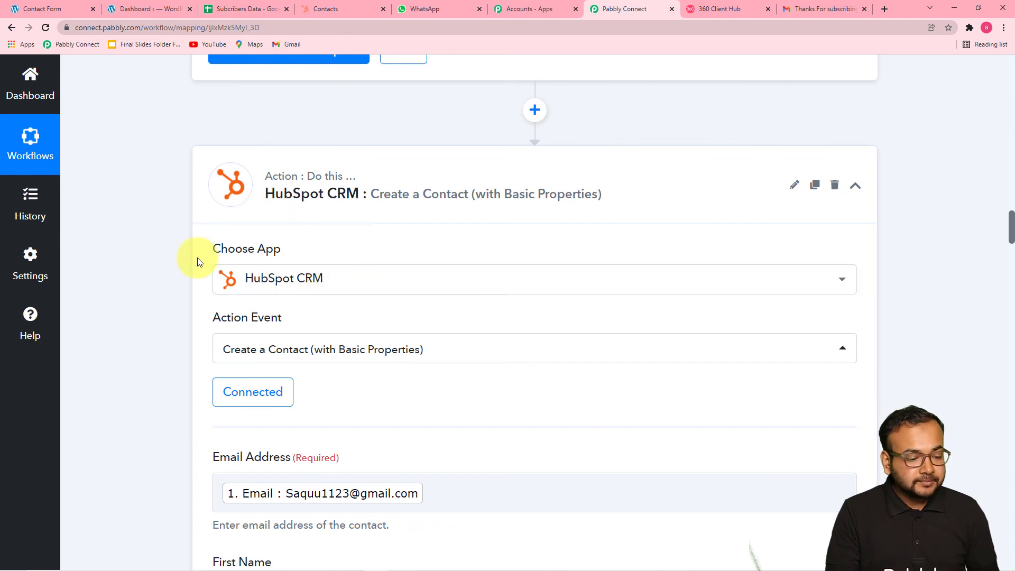
scroll(180, 267, "down", 3)
scroll(166, 274, "down", 3)
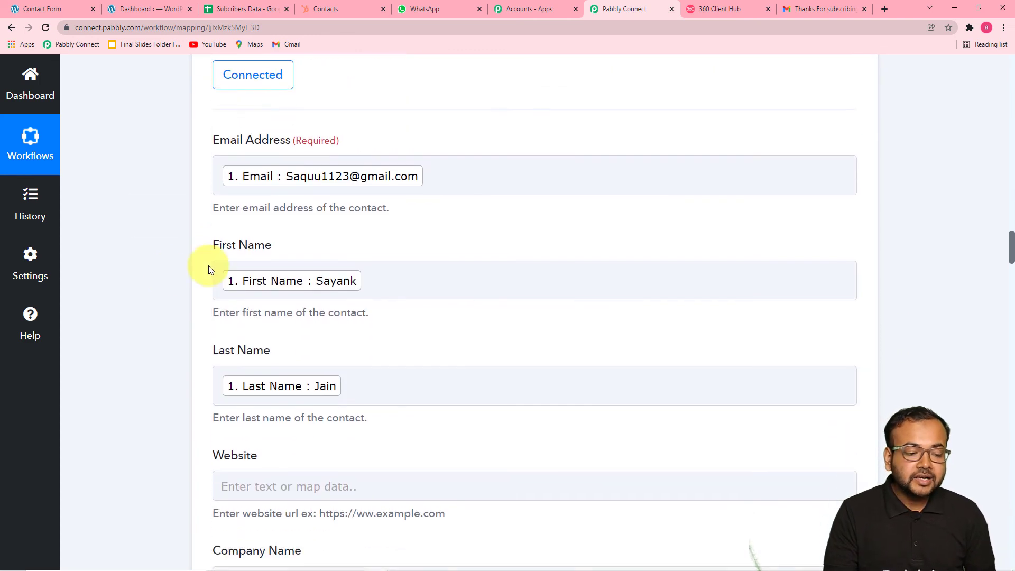
scroll(354, 365, "down", 1)
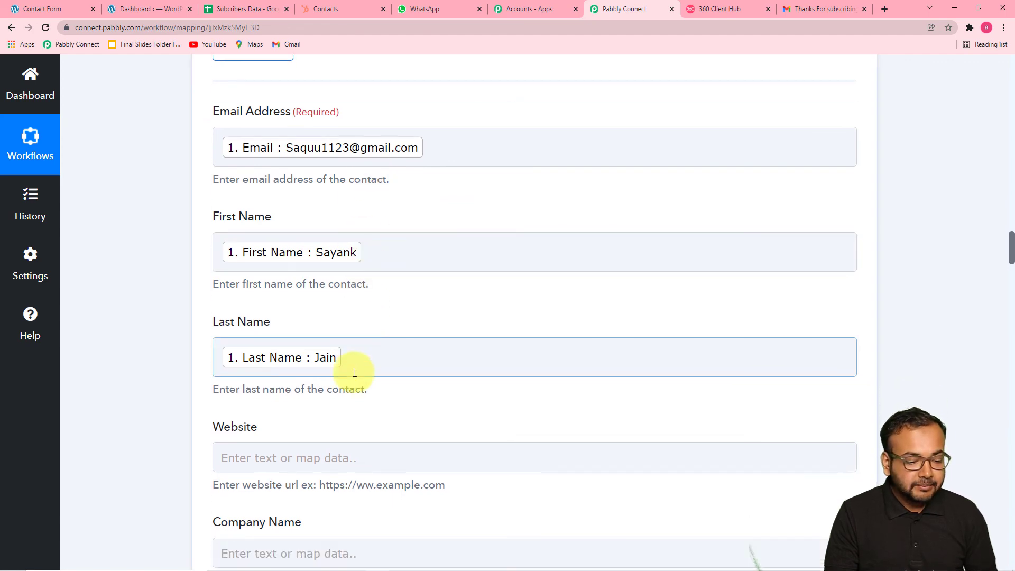
scroll(355, 373, "down", 3)
scroll(354, 373, "down", 9)
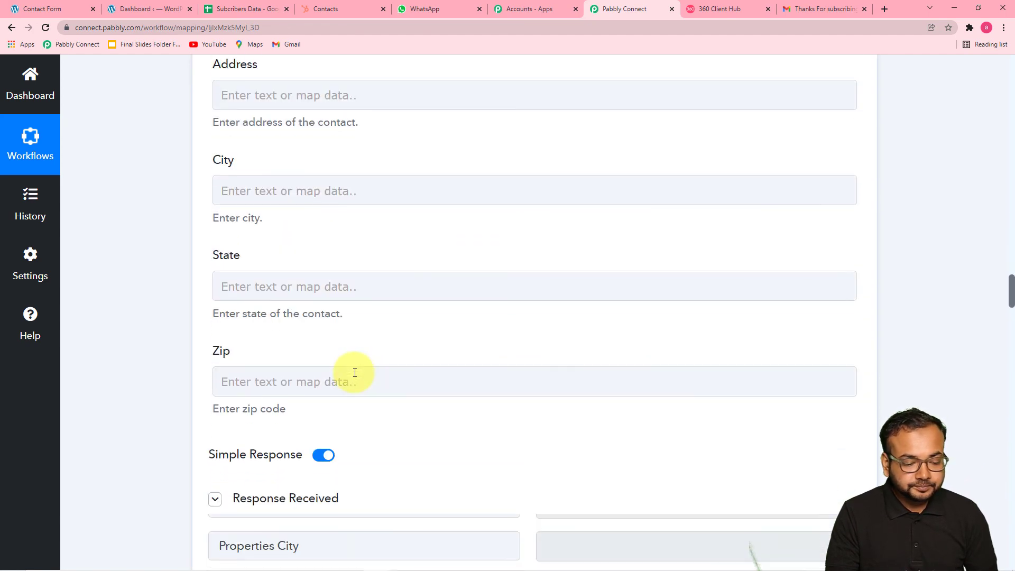
scroll(355, 373, "down", 13)
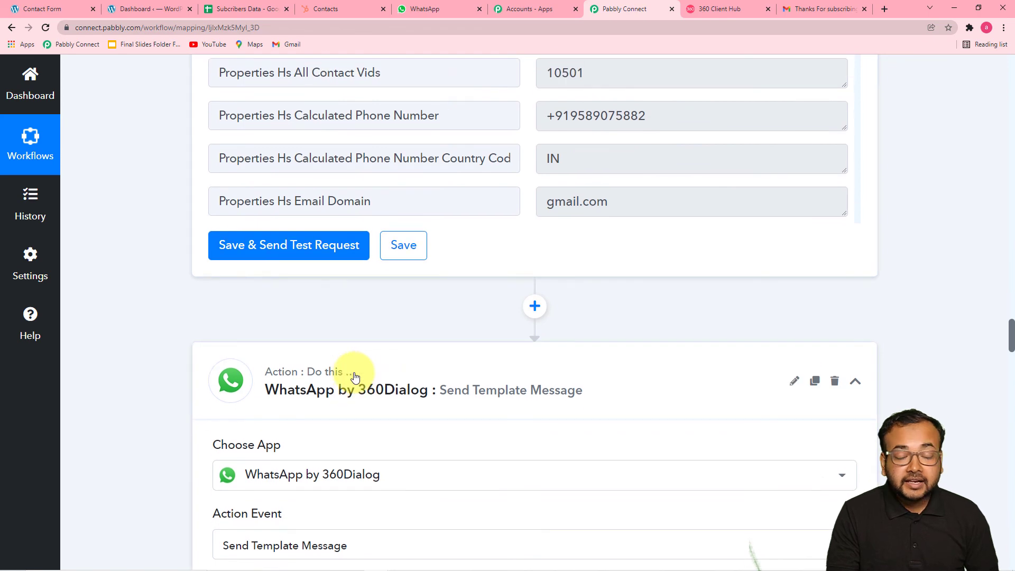
scroll(354, 377, "down", 8)
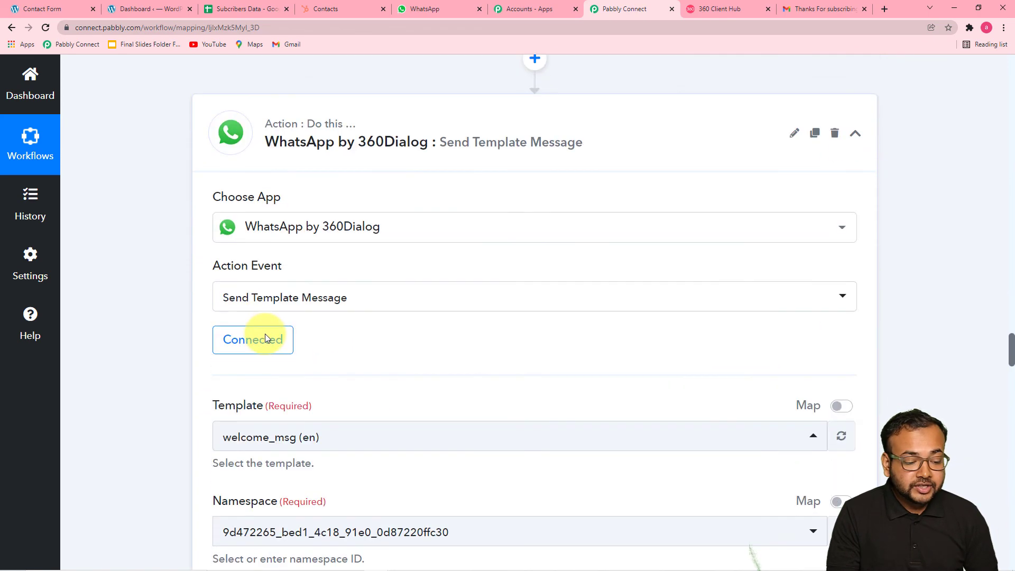
scroll(265, 339, "down", 4)
scroll(265, 338, "down", 3)
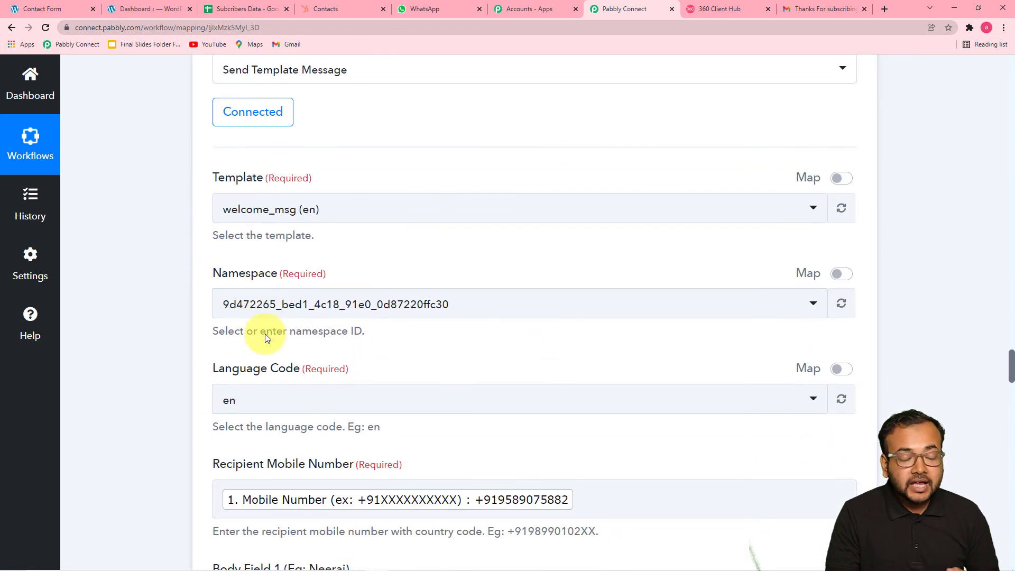
scroll(320, 277, "down", 2)
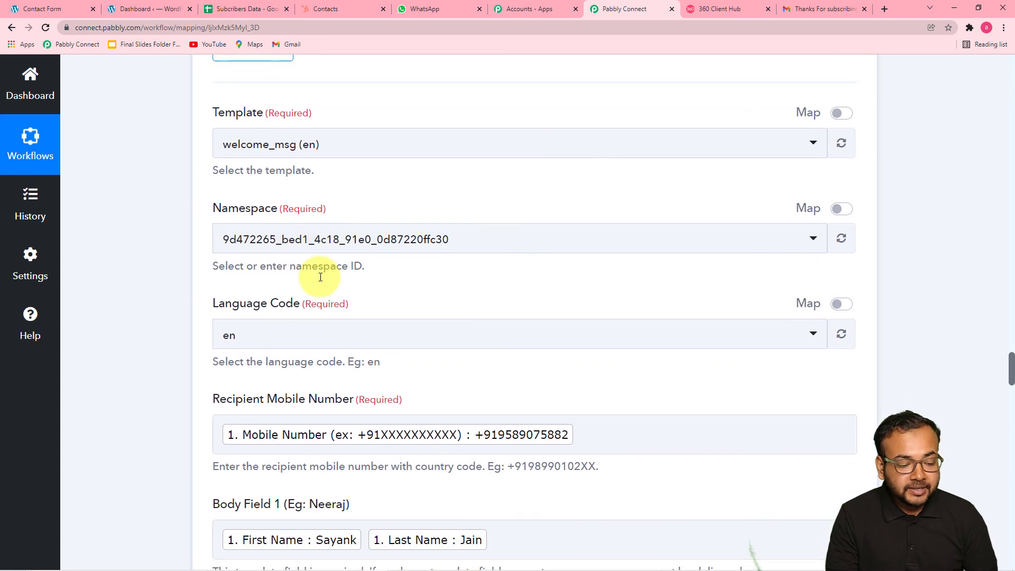
scroll(320, 277, "down", 20)
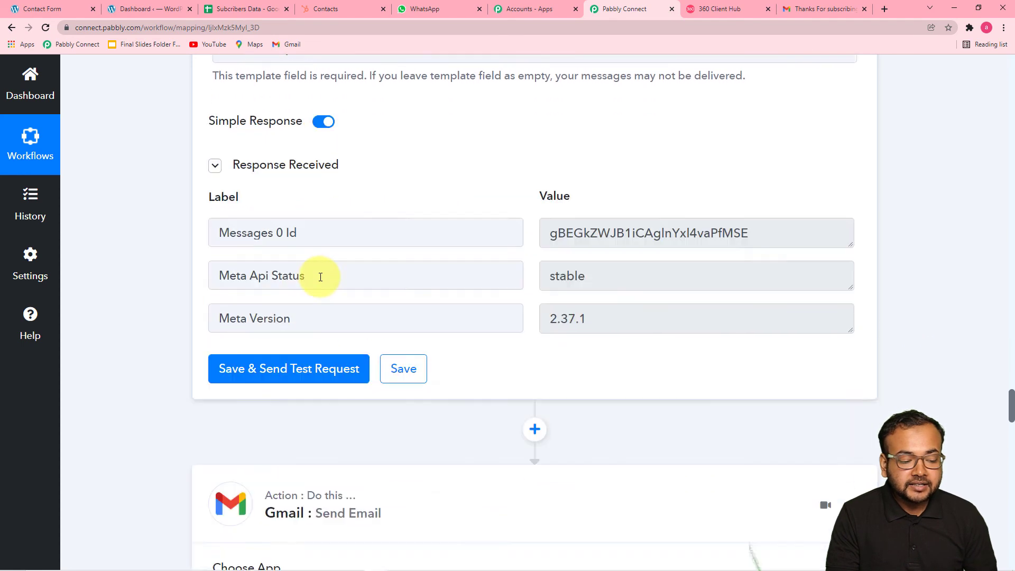
scroll(321, 277, "down", 3)
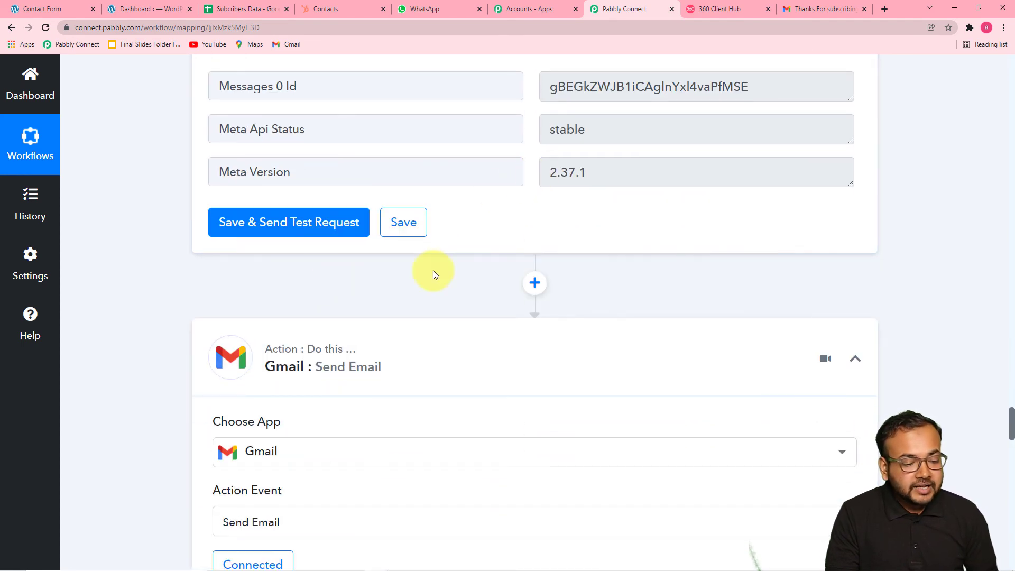
scroll(399, 309, "down", 6)
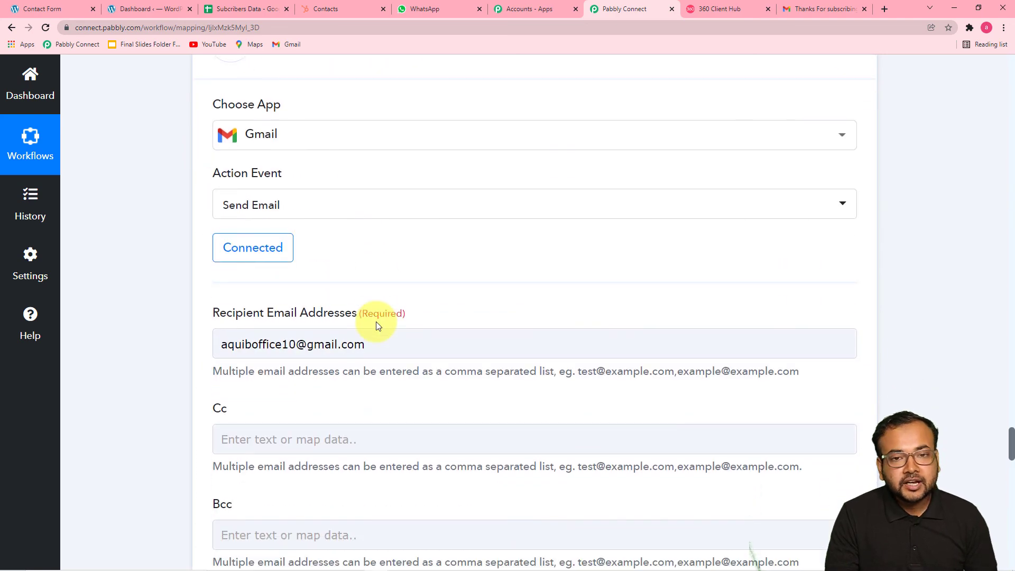
scroll(414, 302, "down", 5)
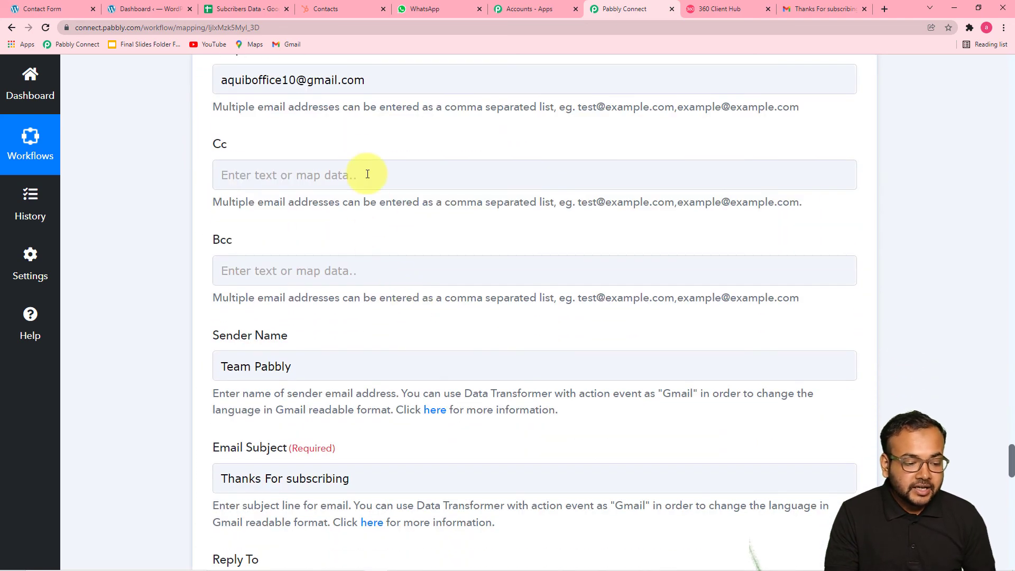
scroll(364, 298, "down", 4)
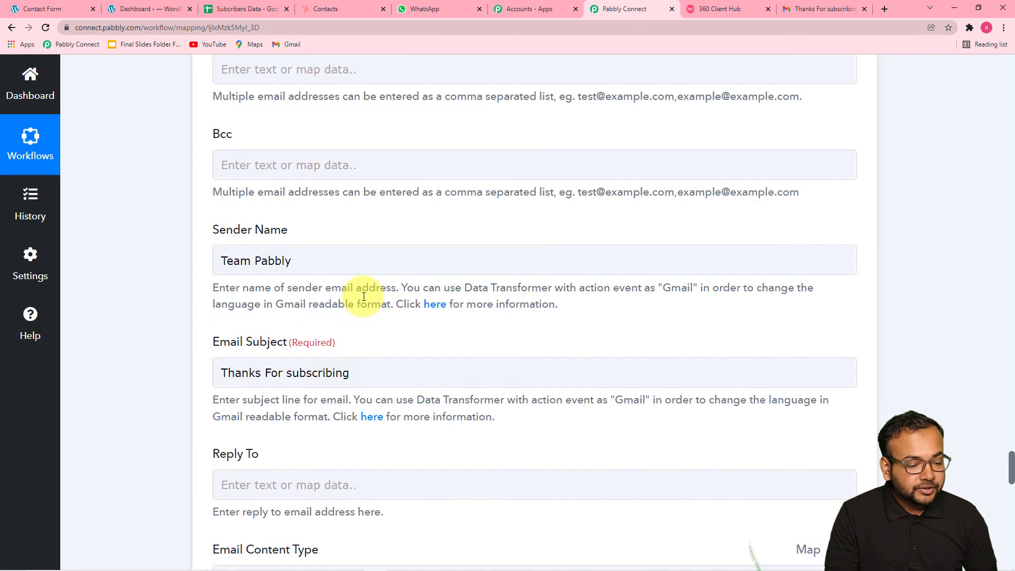
scroll(362, 307, "down", 15)
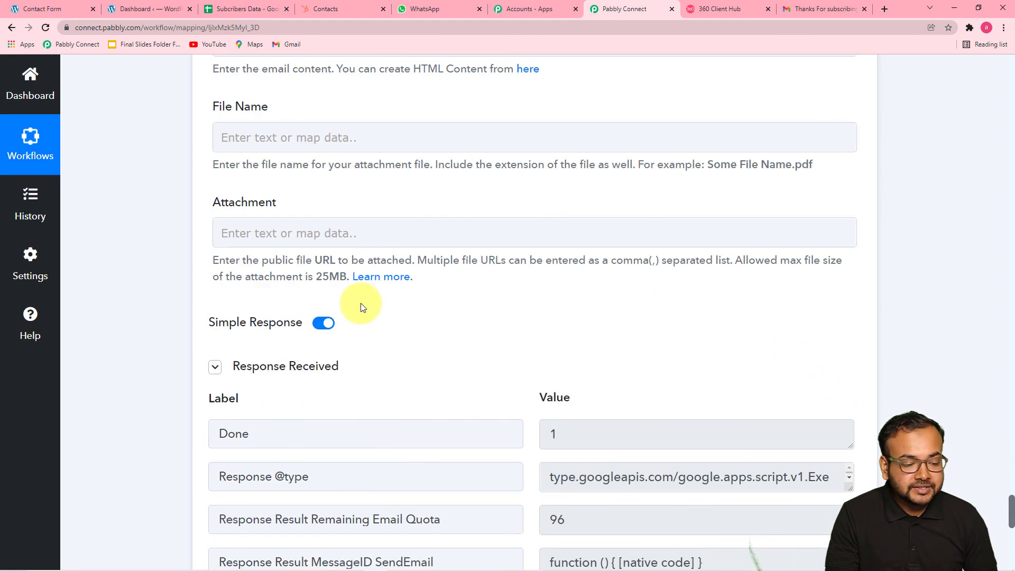